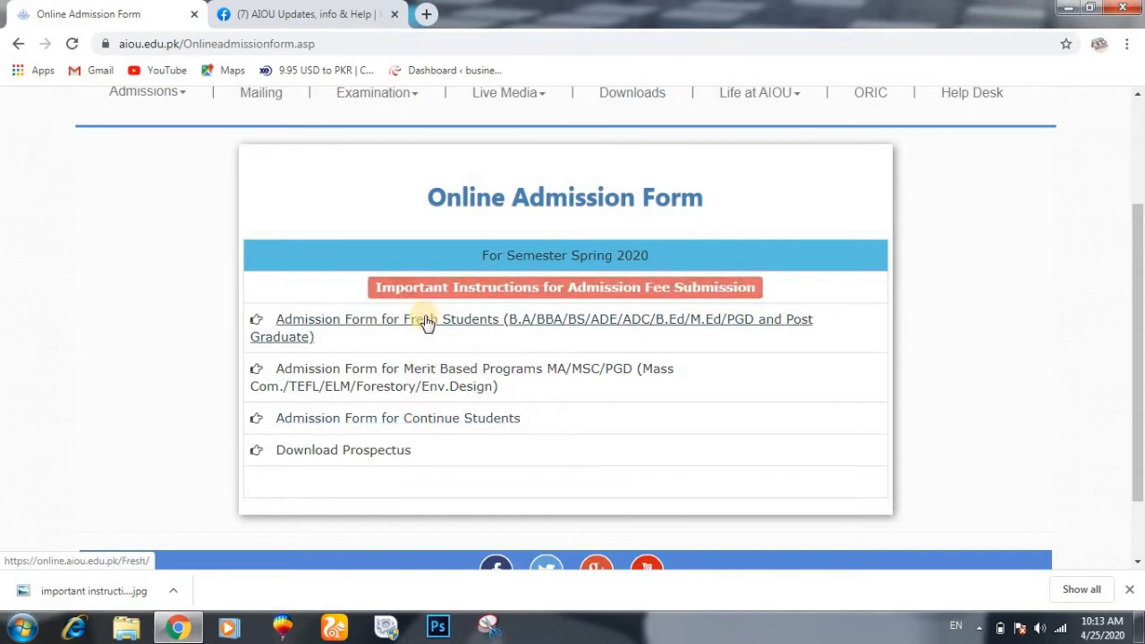
# - Open the continuing students' form, dismiss the fee installments notice, and submit with the roll number blank
pyautogui.click(413, 417)
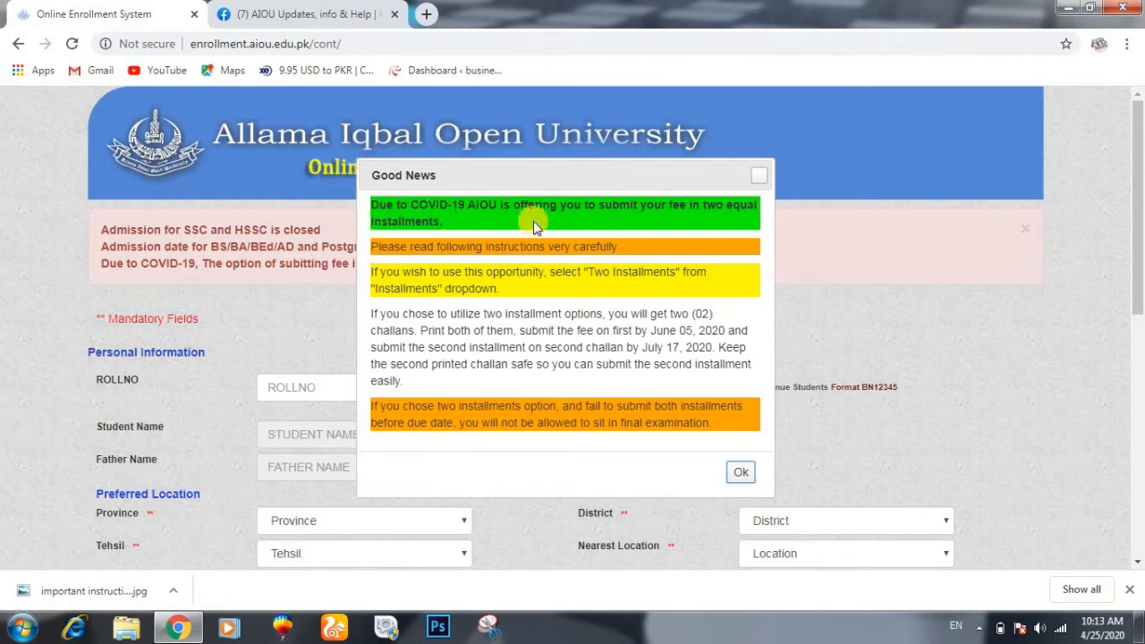
pyautogui.click(762, 176)
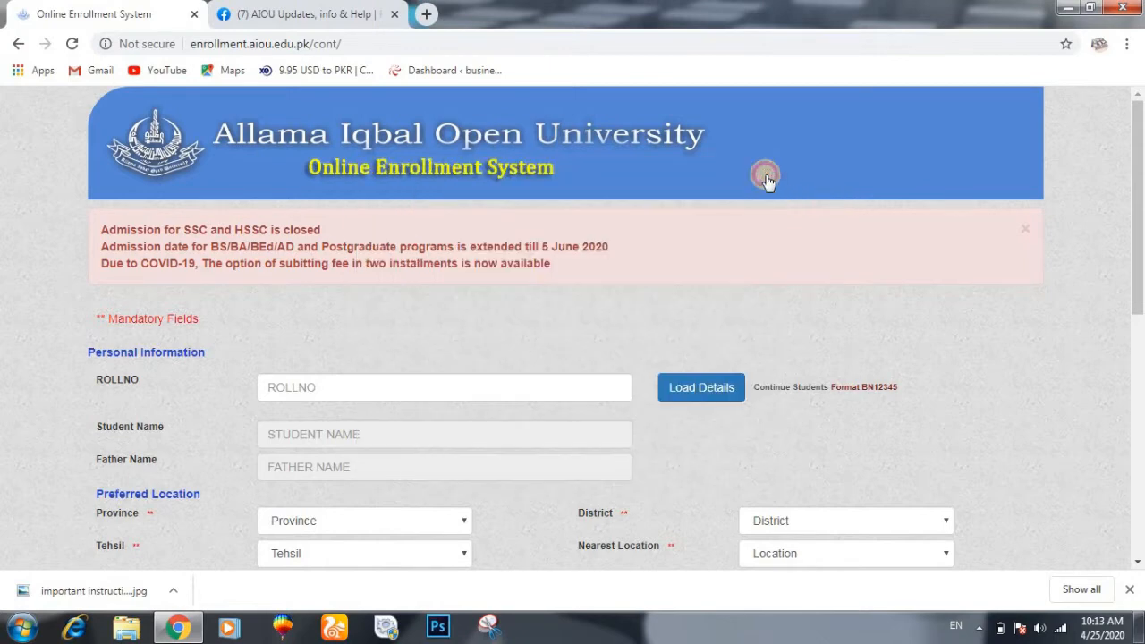
pyautogui.click(389, 388)
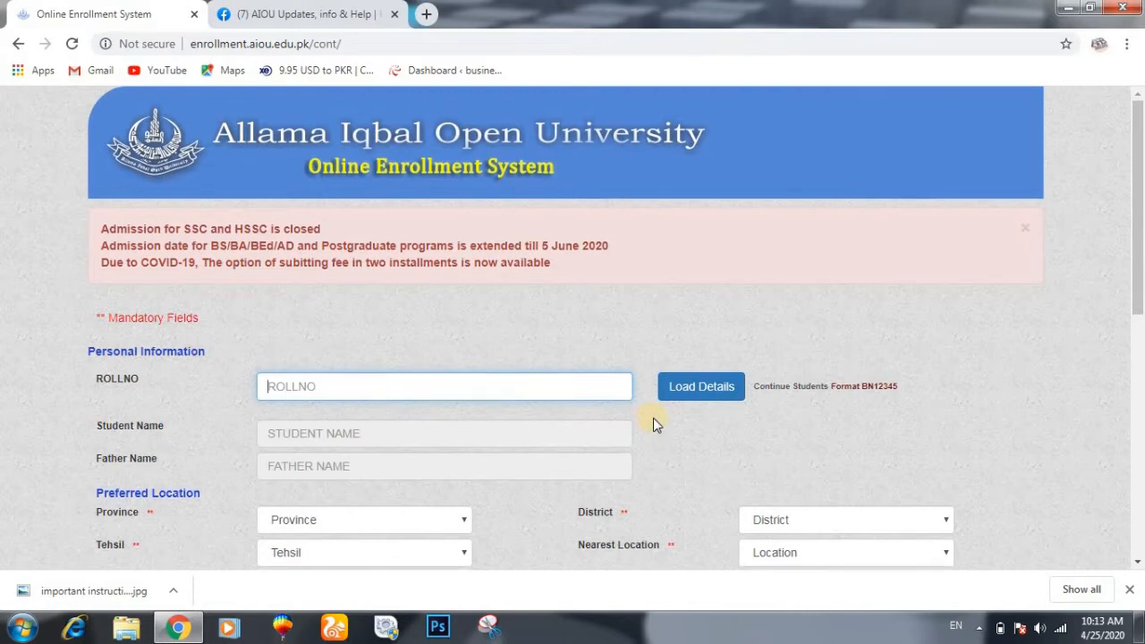
pyautogui.scroll(-6, 653, 419)
pyautogui.scroll(3, 653, 418)
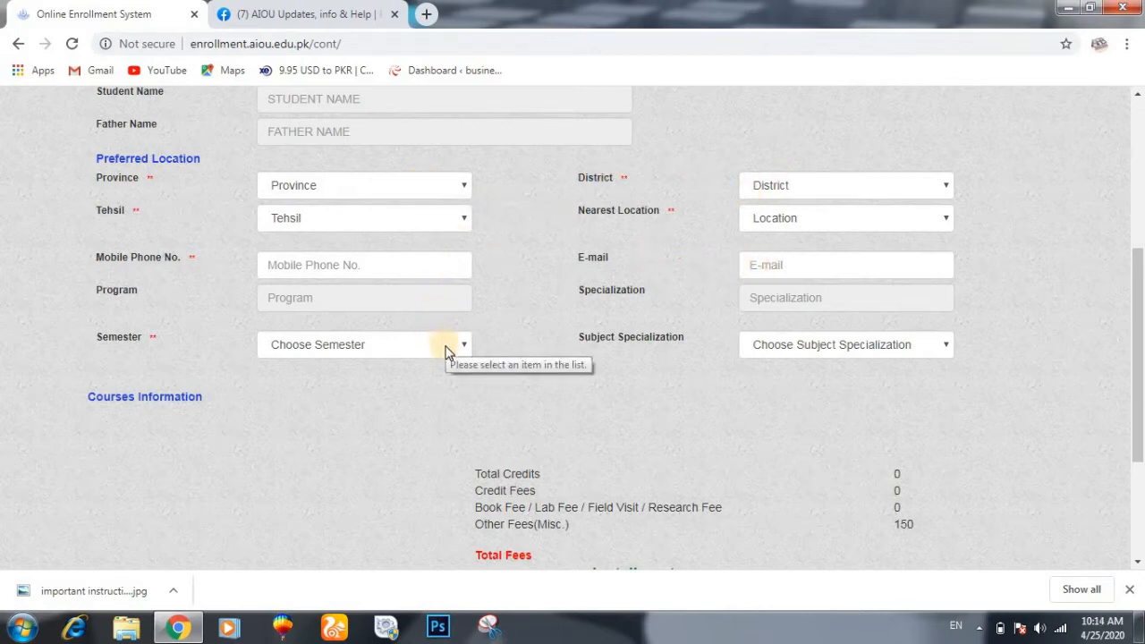
pyautogui.scroll(-3, 448, 352)
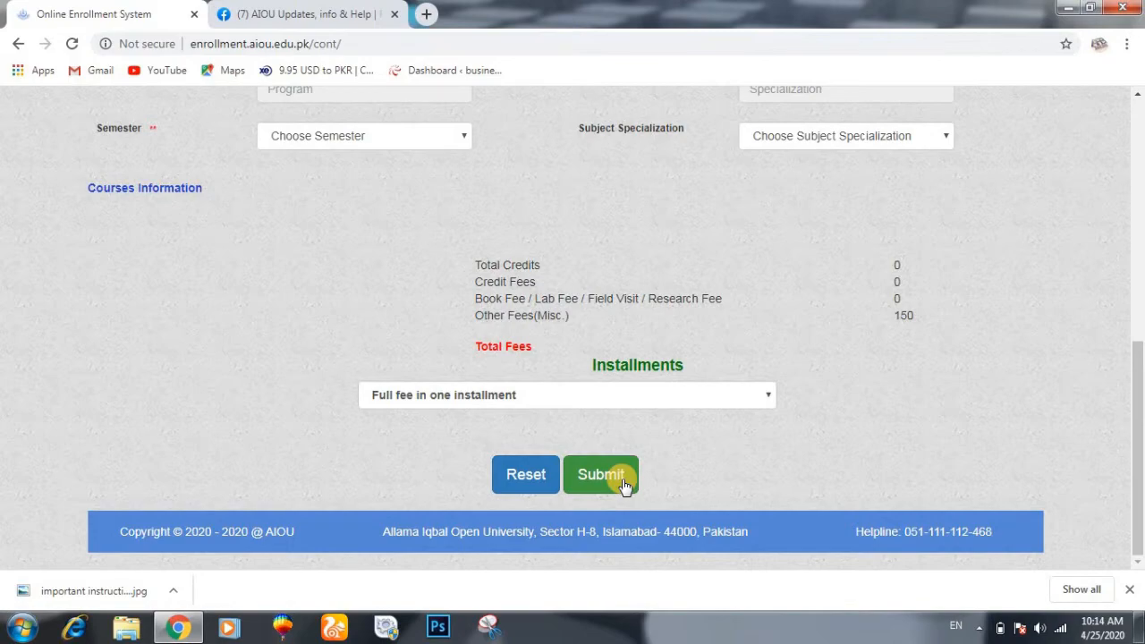
pyautogui.click(601, 475)
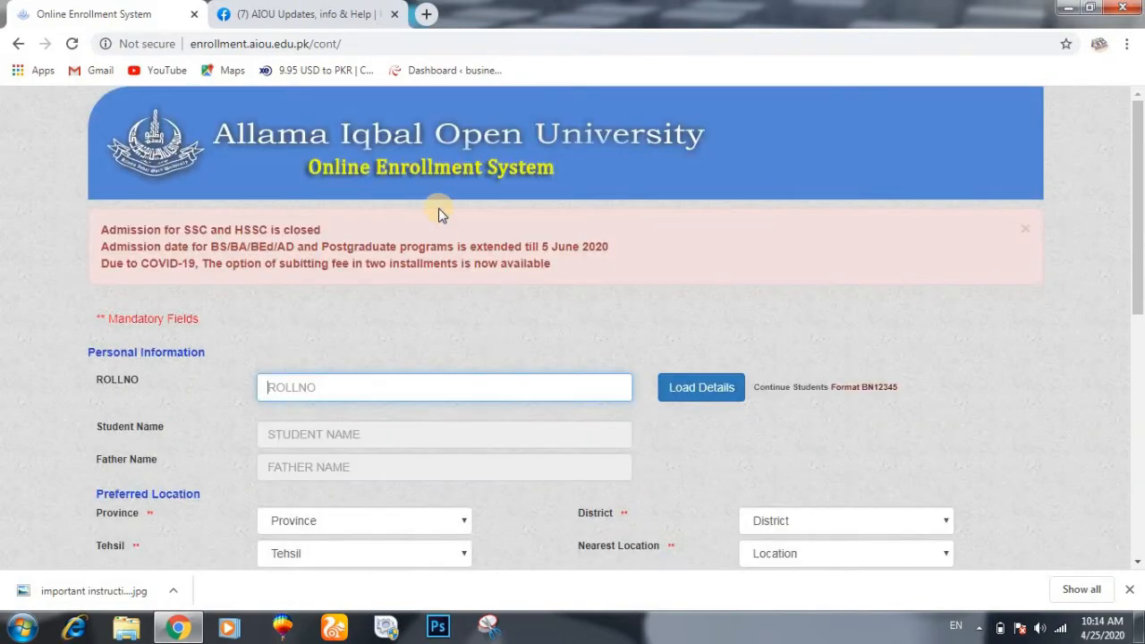
# - Go back to the admission forms list and start a new Fresh Students admission form
pyautogui.click(18, 43)
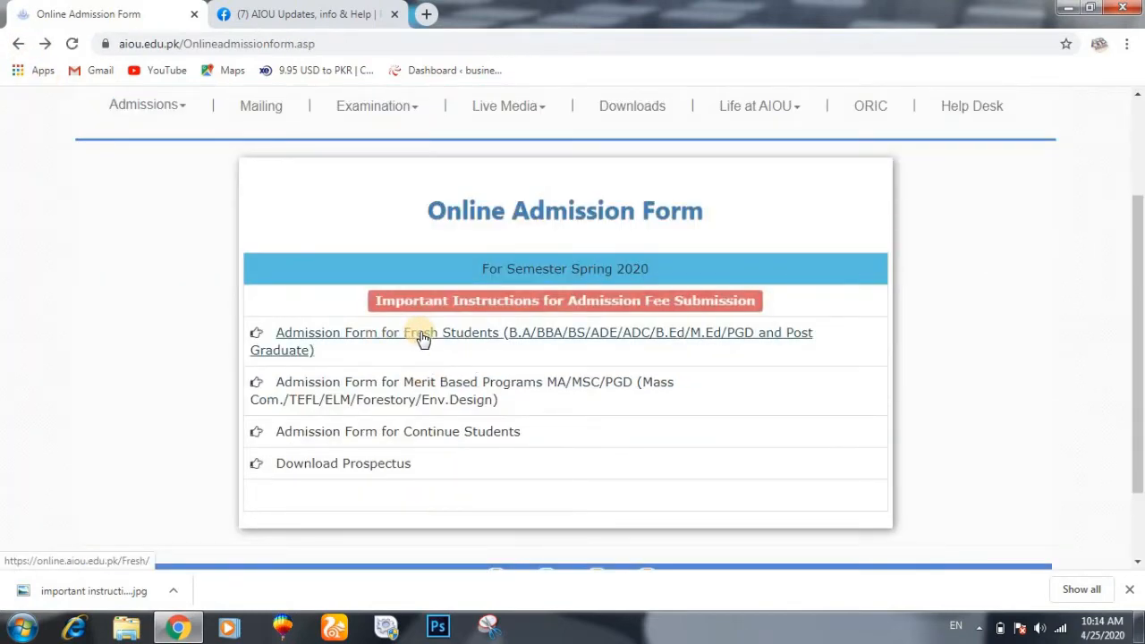
pyautogui.click(423, 338)
pyautogui.scroll(-1, 422, 331)
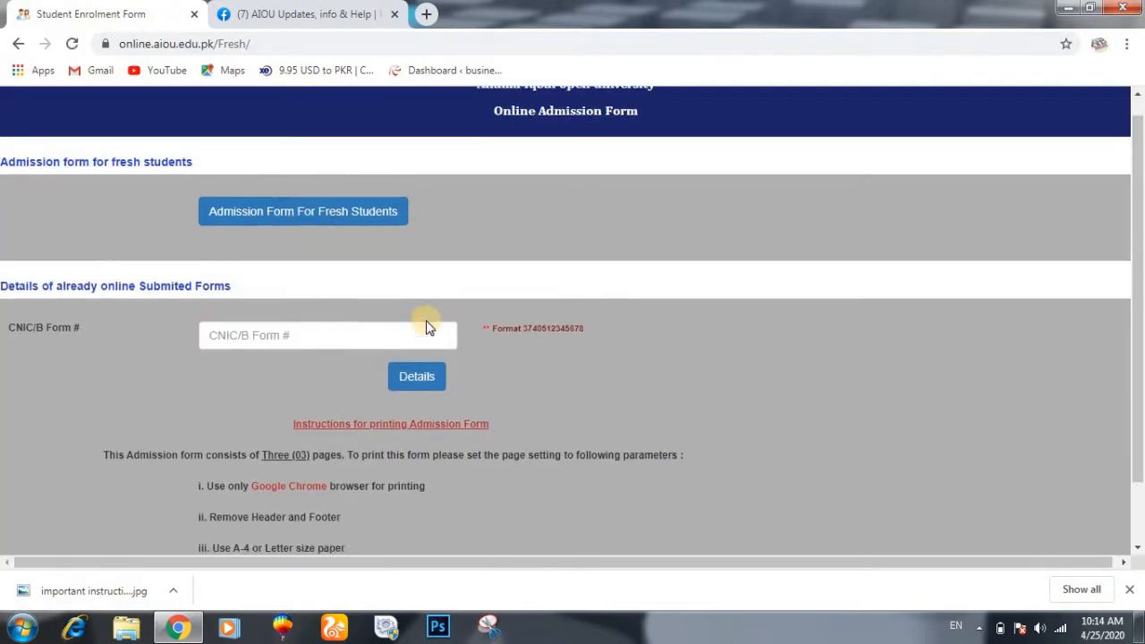
pyautogui.scroll(1, 426, 321)
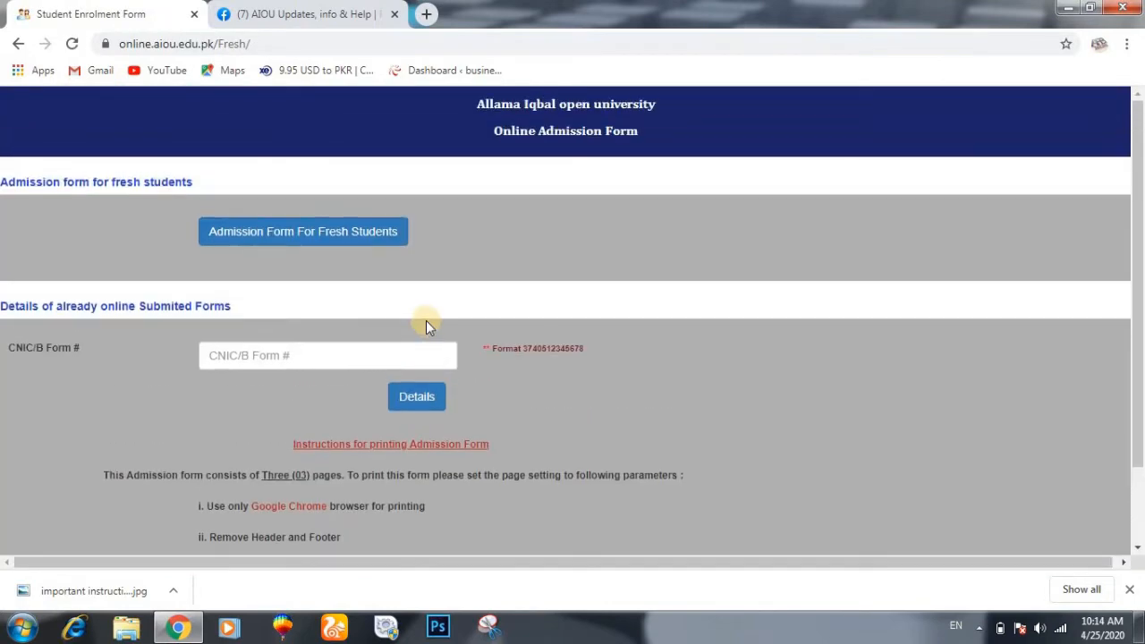
pyautogui.click(318, 237)
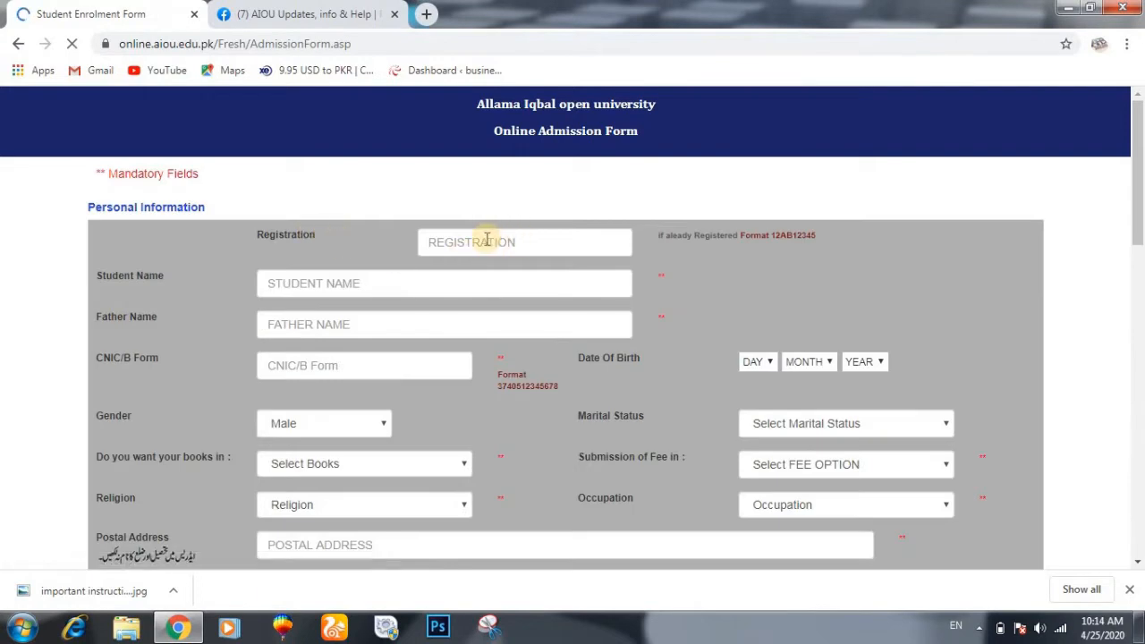
pyautogui.click(347, 284)
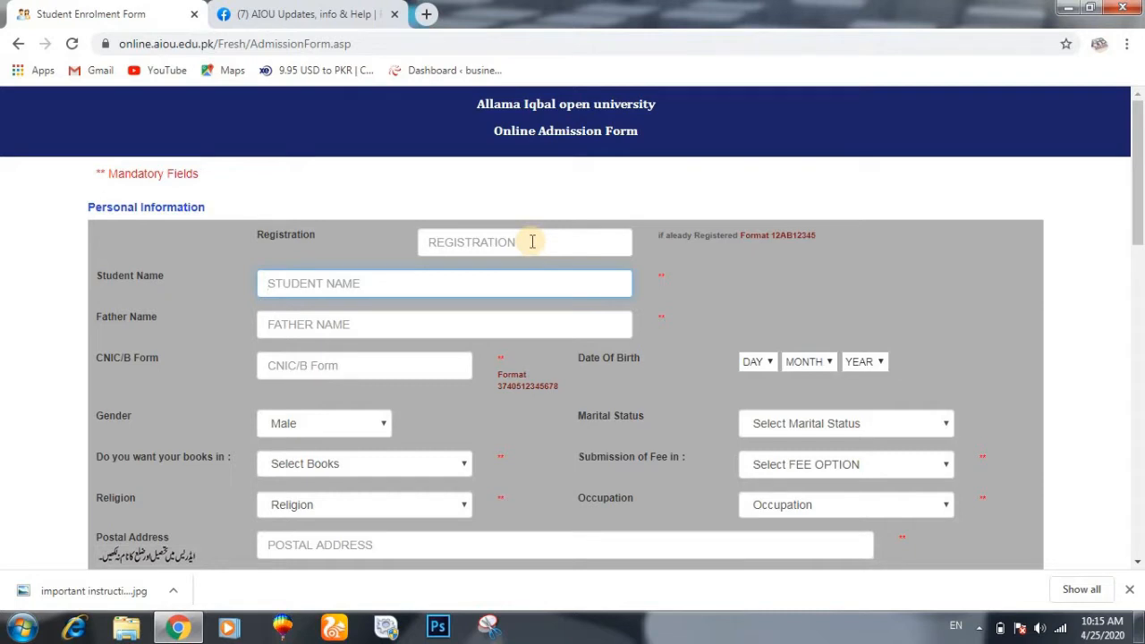
pyautogui.click(532, 241)
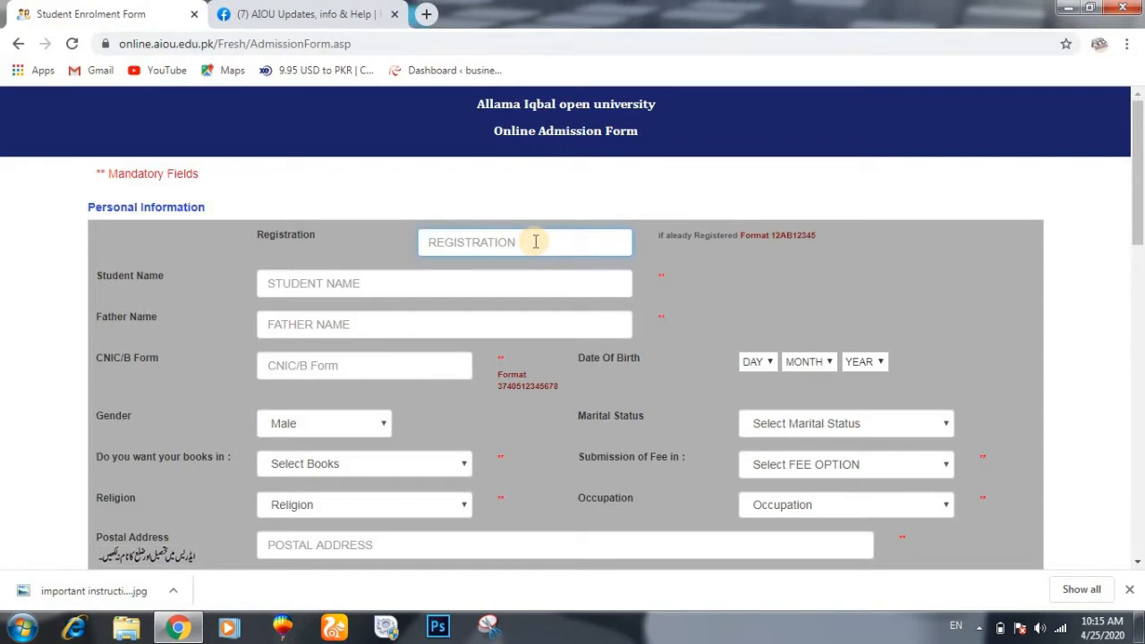
pyautogui.click(535, 241)
pyautogui.scroll(-5, 503, 369)
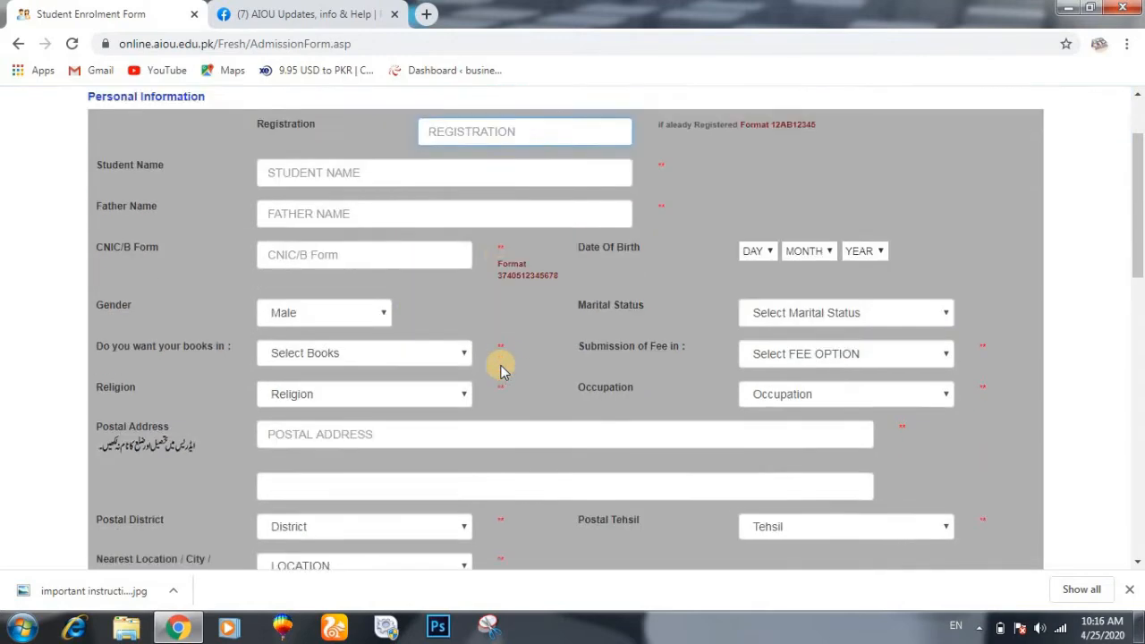
pyautogui.scroll(5, 473, 307)
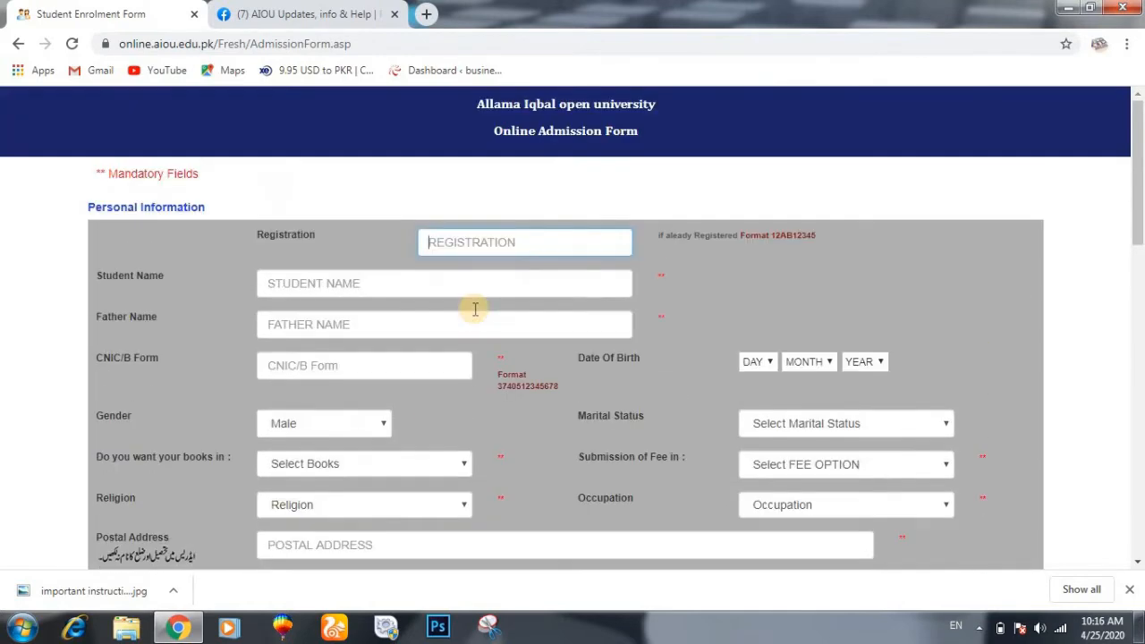
pyautogui.click(354, 286)
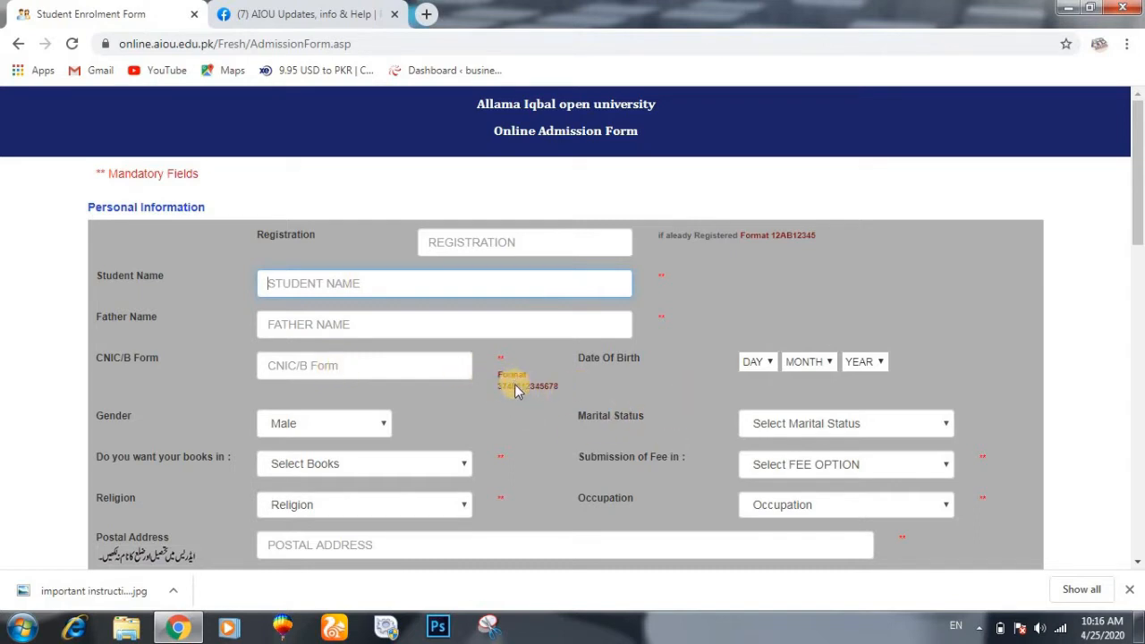
# - Check the date-of-birth, gender, marital status and book-delivery choices, keeping Male as gender
pyautogui.moveTo(1138, 202); pyautogui.dragTo(1141, 261)
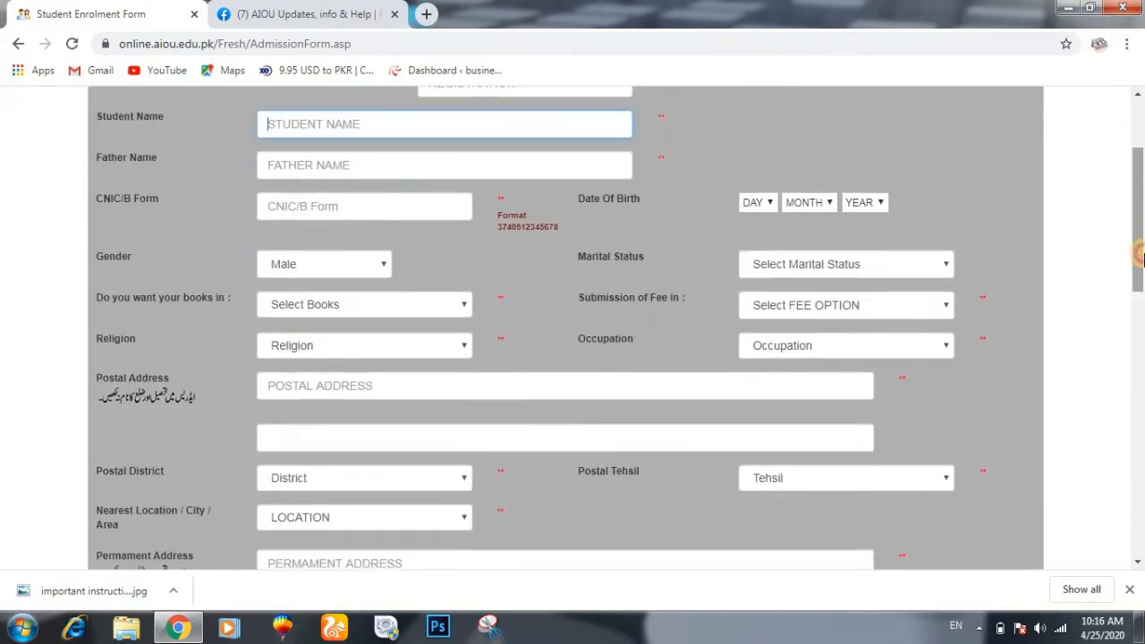
pyautogui.click(766, 213)
pyautogui.click(780, 206)
pyautogui.click(805, 209)
pyautogui.click(832, 207)
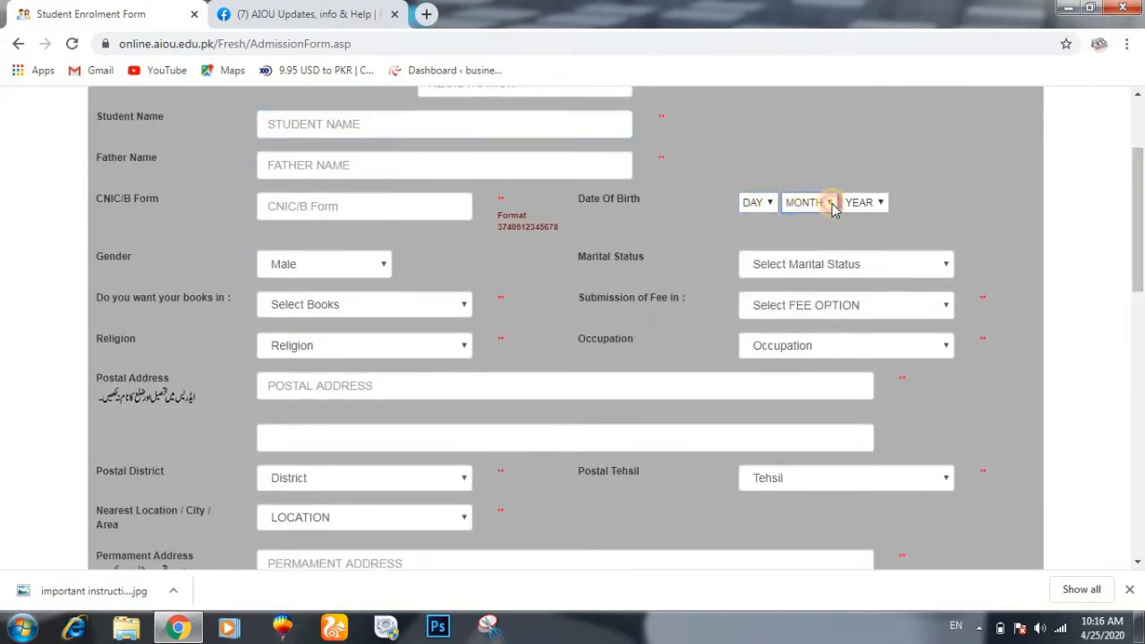
pyautogui.click(852, 203)
pyautogui.click(852, 204)
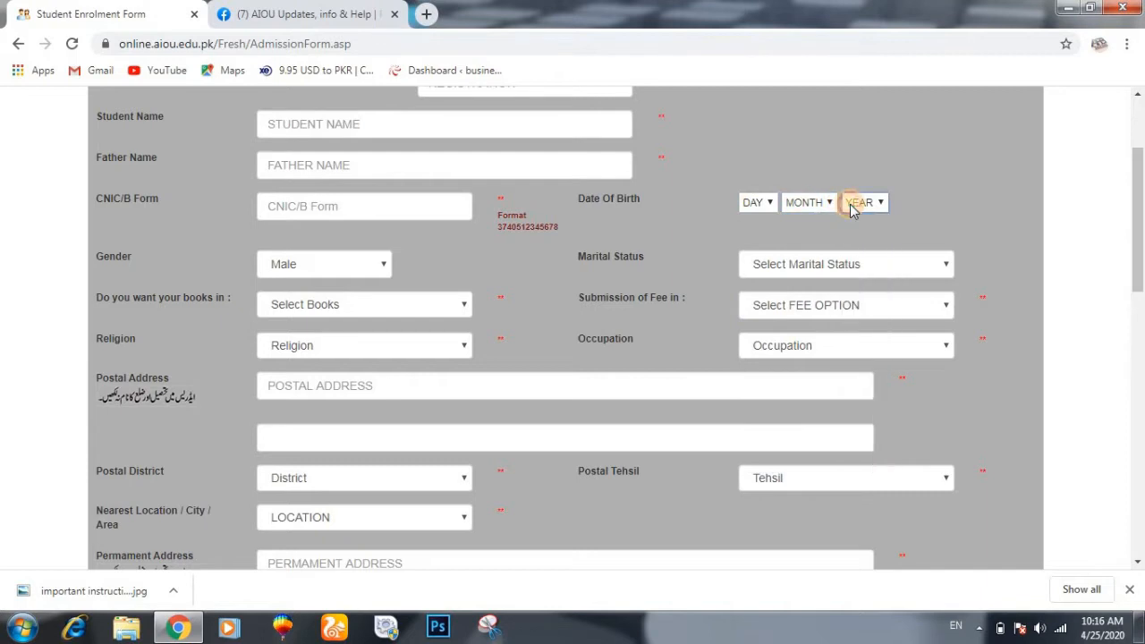
pyautogui.click(385, 267)
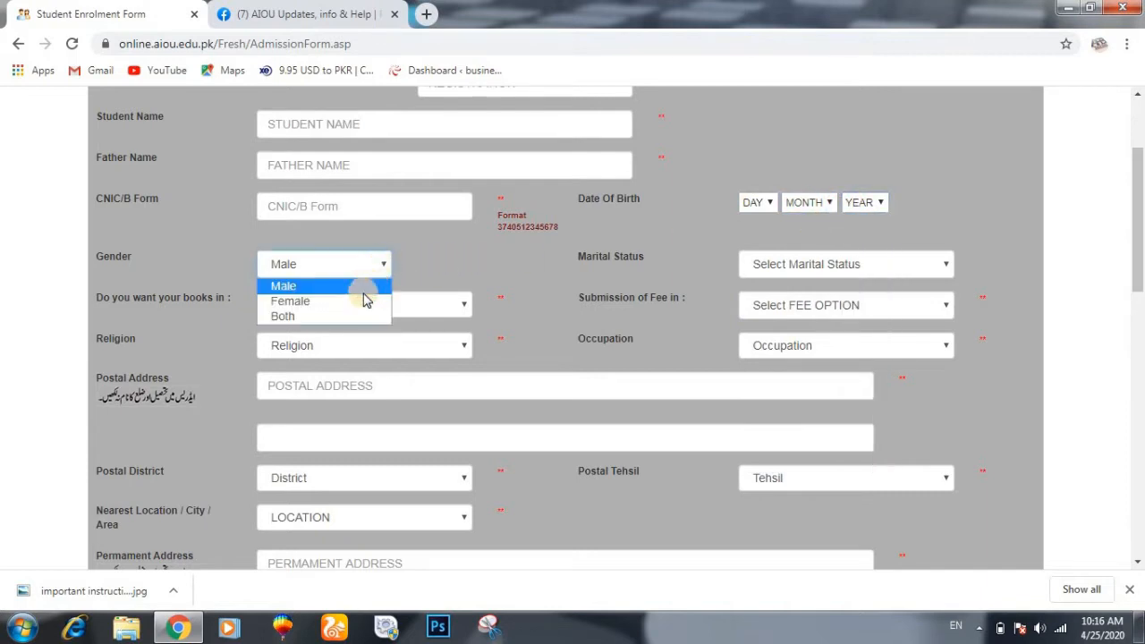
pyautogui.click(378, 266)
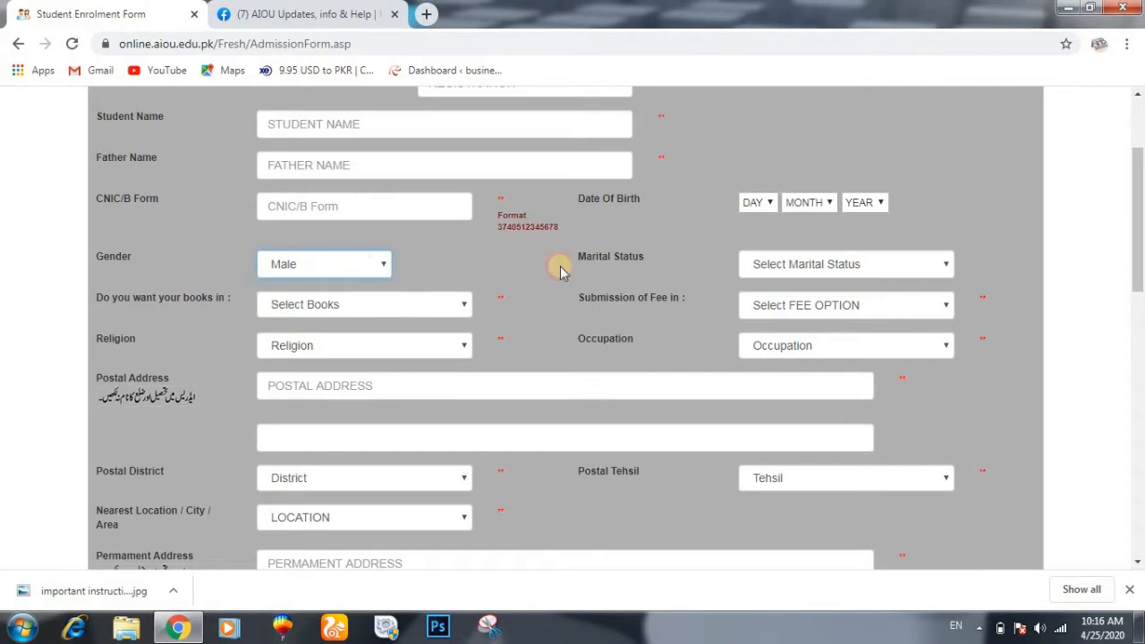
pyautogui.click(852, 267)
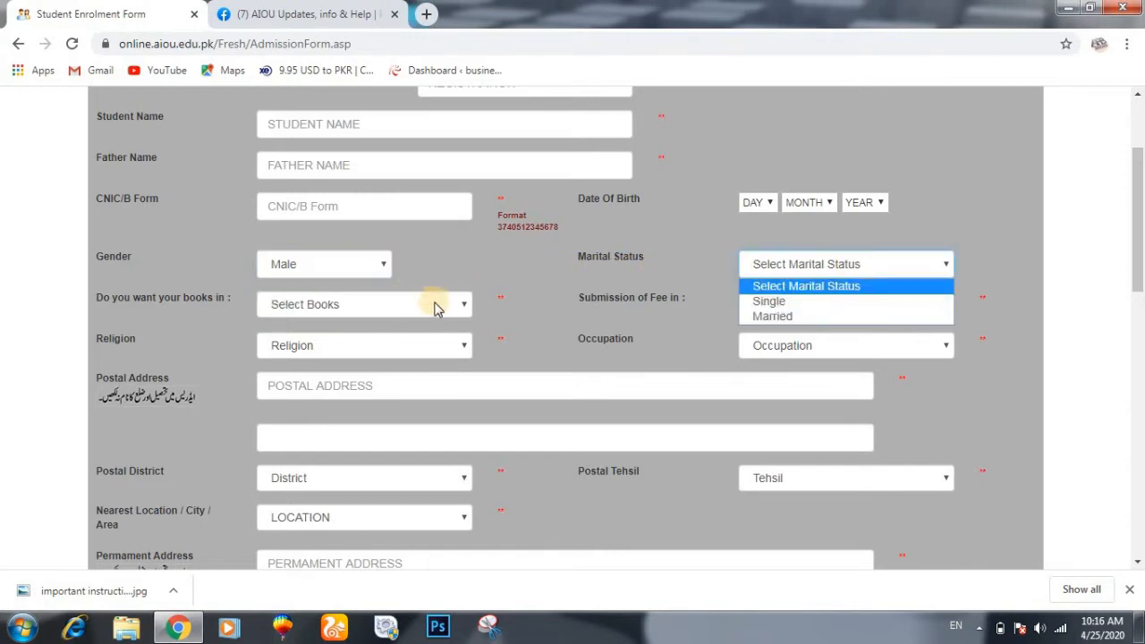
pyautogui.click(463, 308)
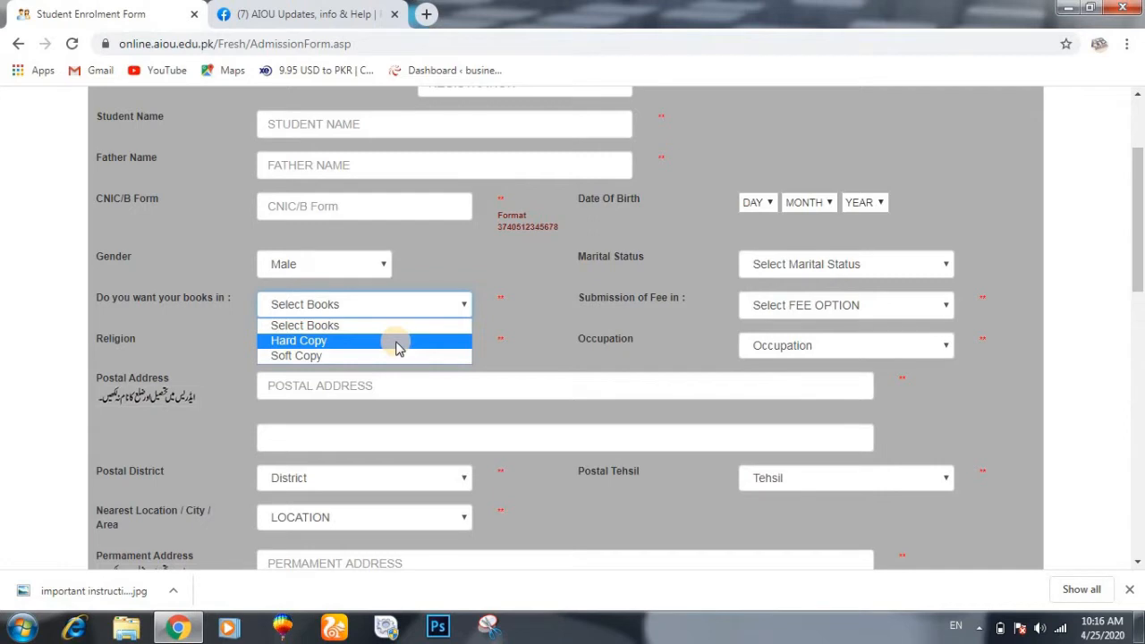
pyautogui.click(467, 304)
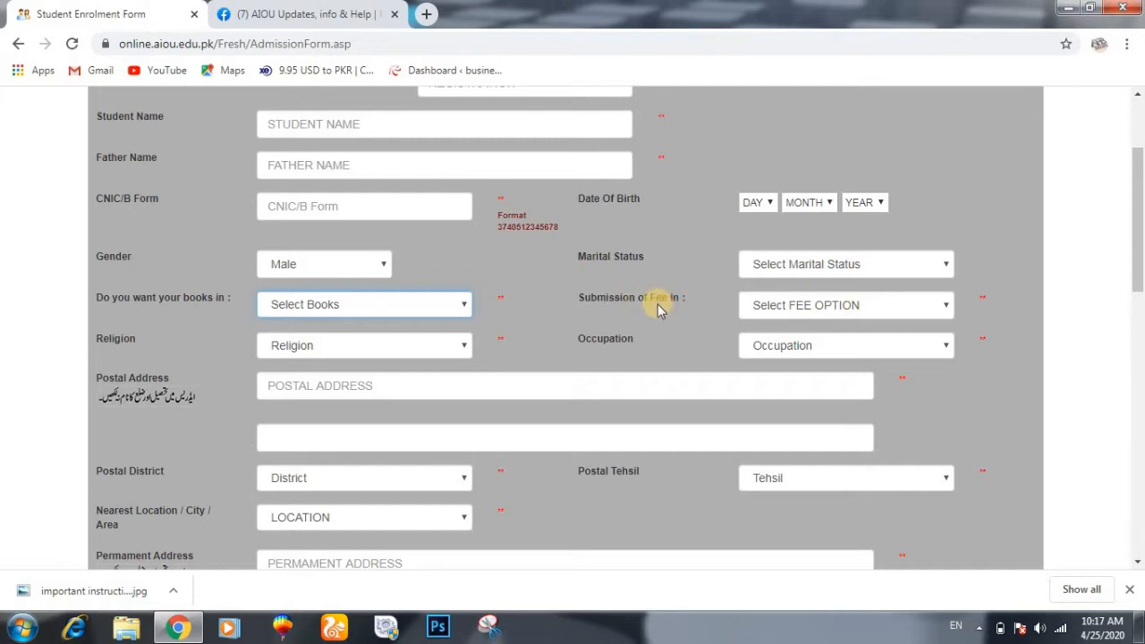
# - Set Submission of Fee in to FULL FEE after briefly picking INSTALLMENT
pyautogui.click(945, 312)
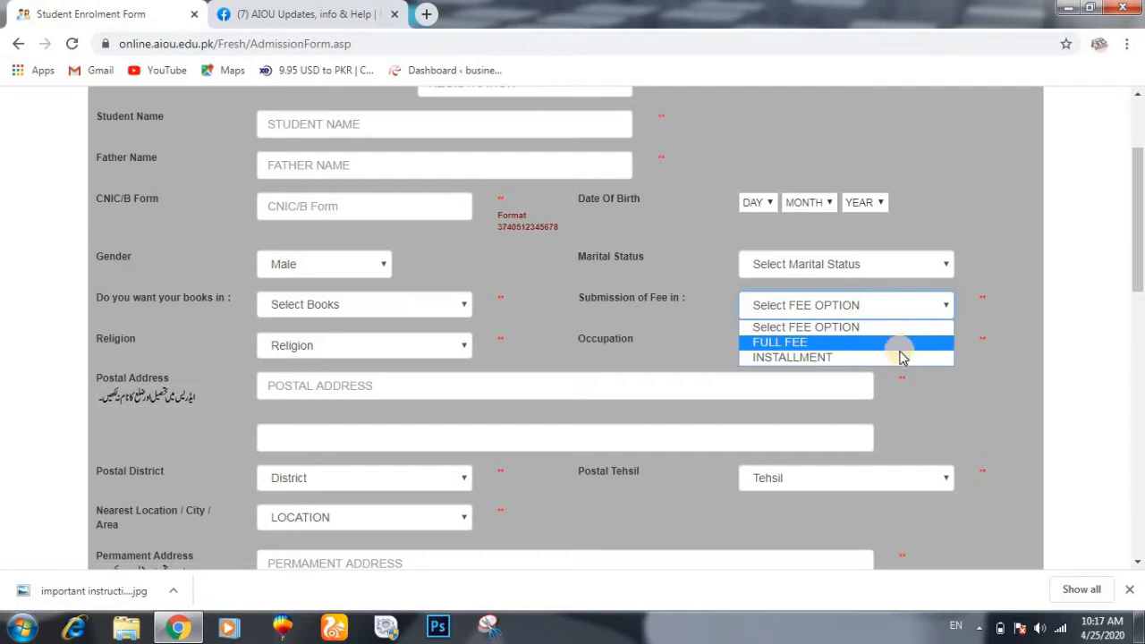
pyautogui.click(901, 358)
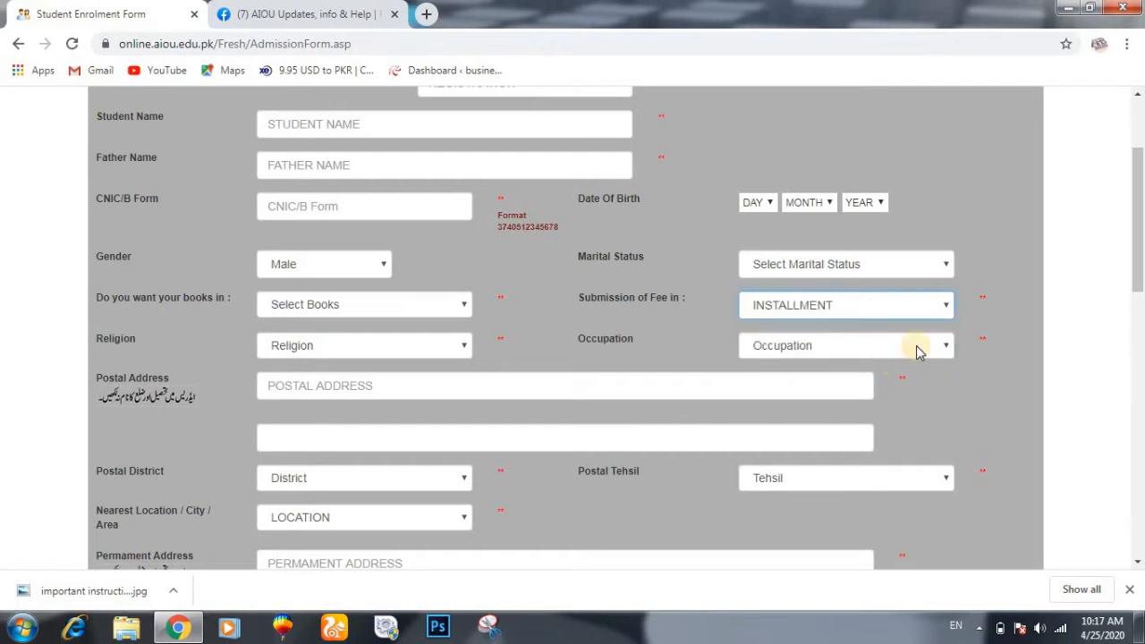
pyautogui.click(940, 303)
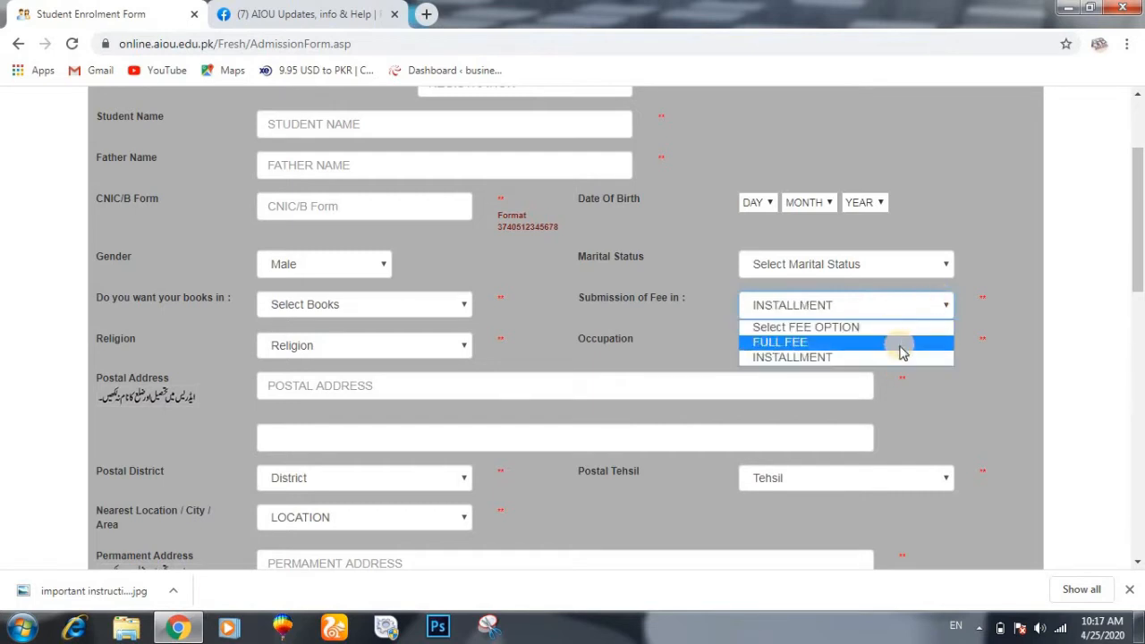
pyautogui.click(900, 343)
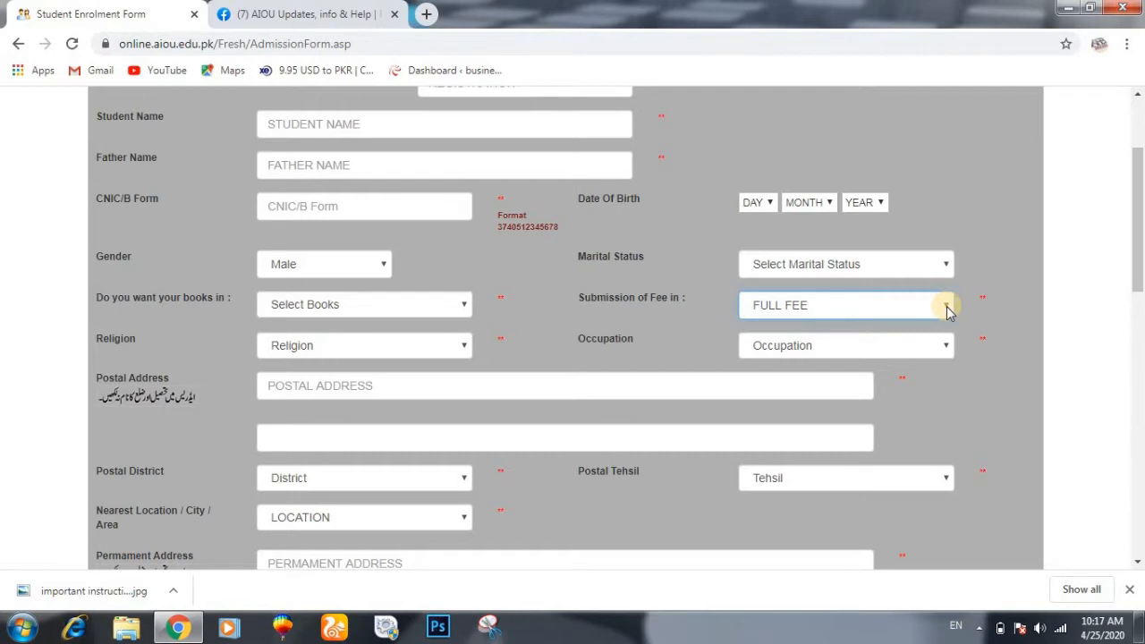
pyautogui.click(947, 307)
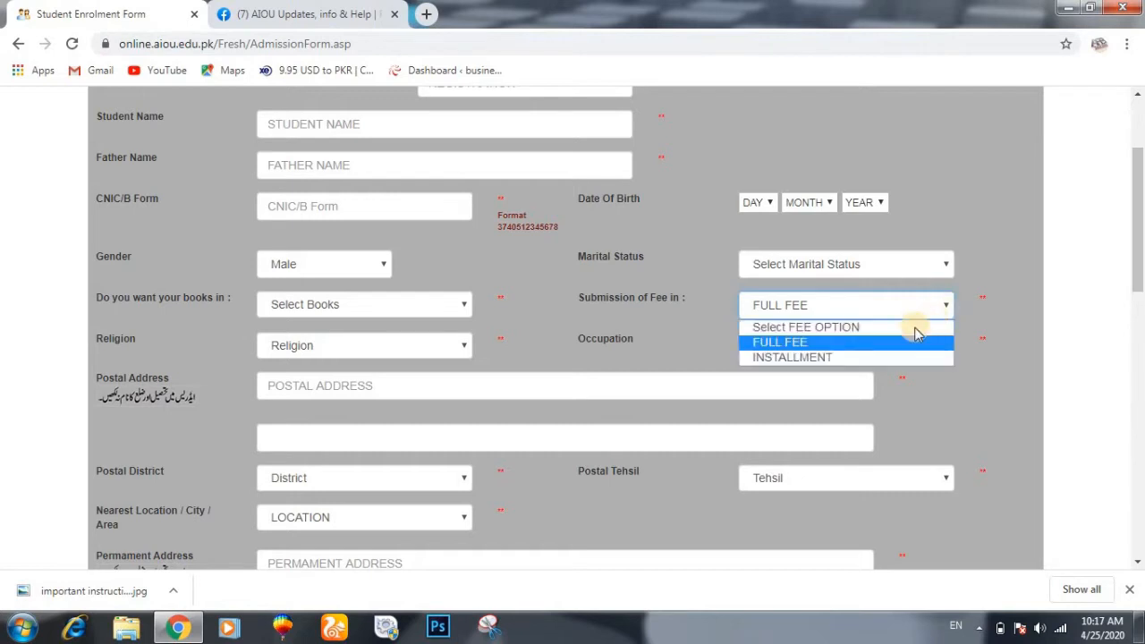
pyautogui.click(945, 309)
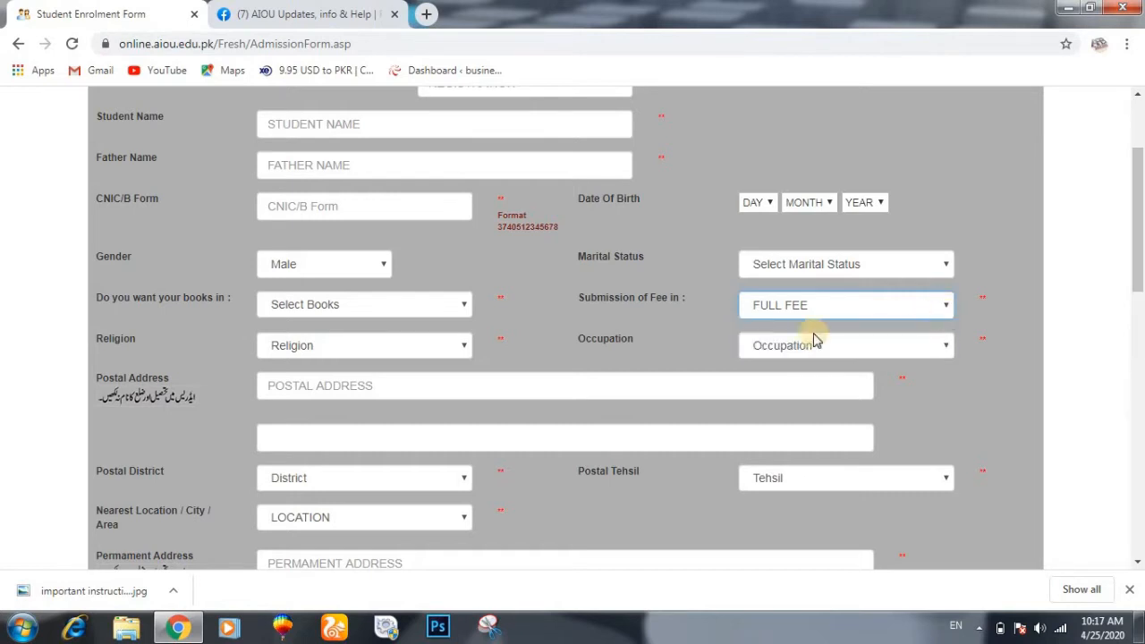
pyautogui.click(438, 348)
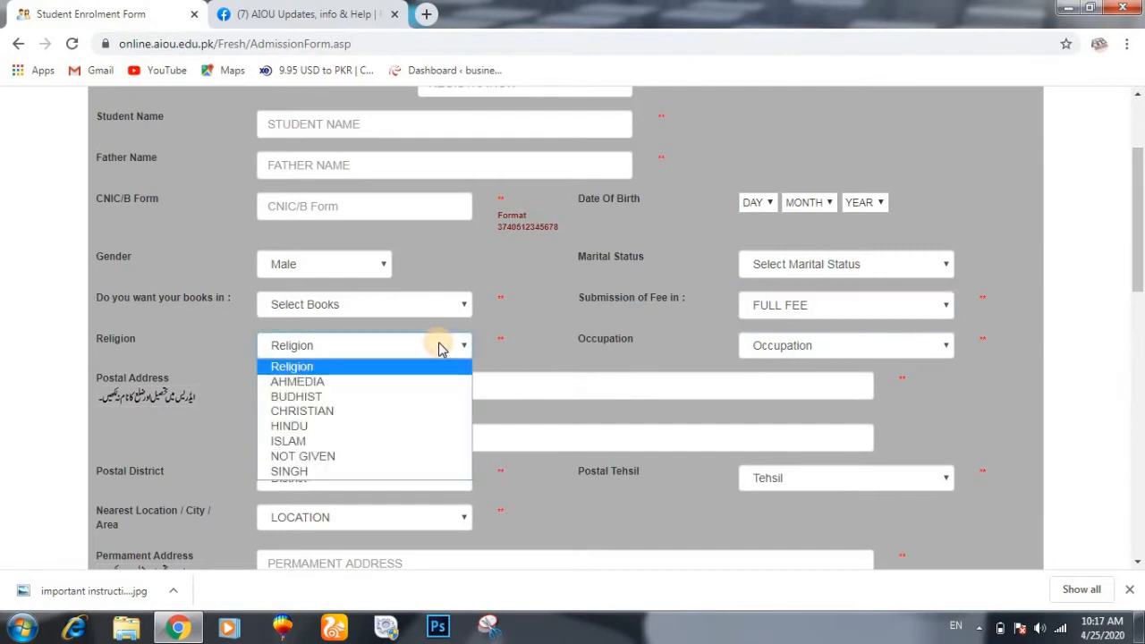
pyautogui.click(461, 345)
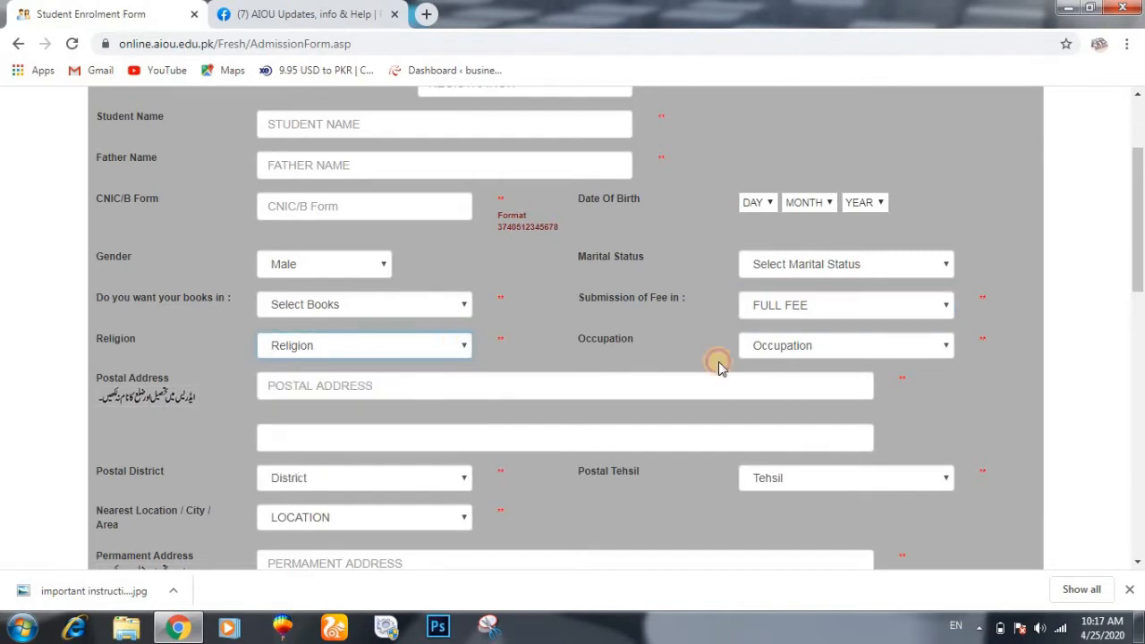
pyautogui.click(845, 350)
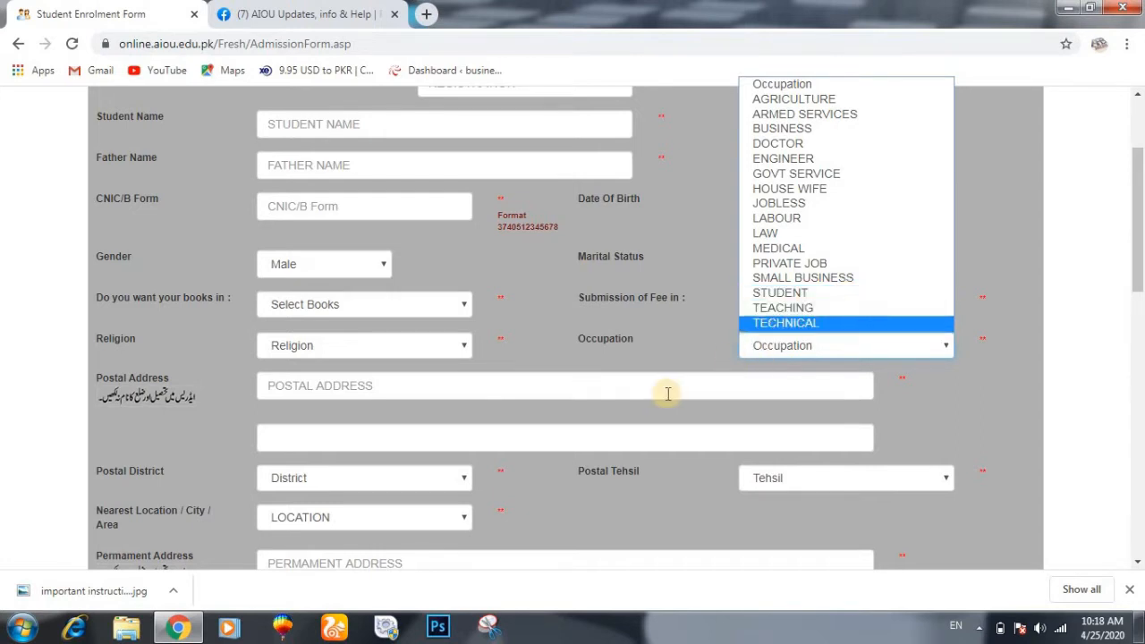
pyautogui.click(604, 391)
pyautogui.scroll(-3, 604, 391)
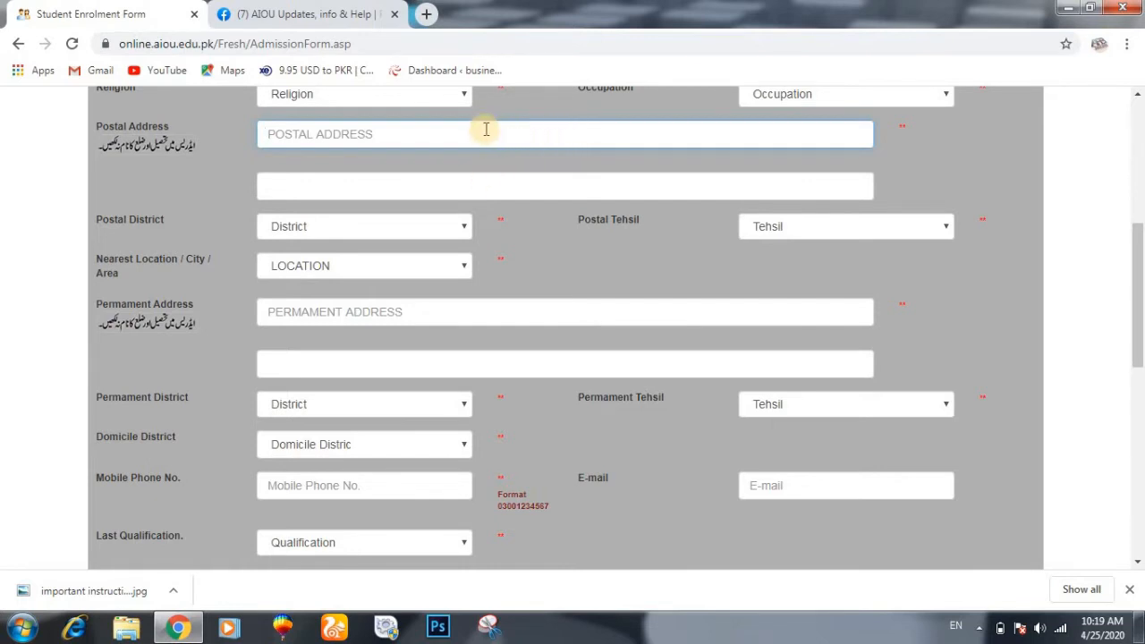
# - Pick BHAKKAR as Postal District with the keyboard, then DARYA KHAN as Postal Tehsil
pyautogui.click(491, 179)
pyautogui.scroll(-1, 487, 183)
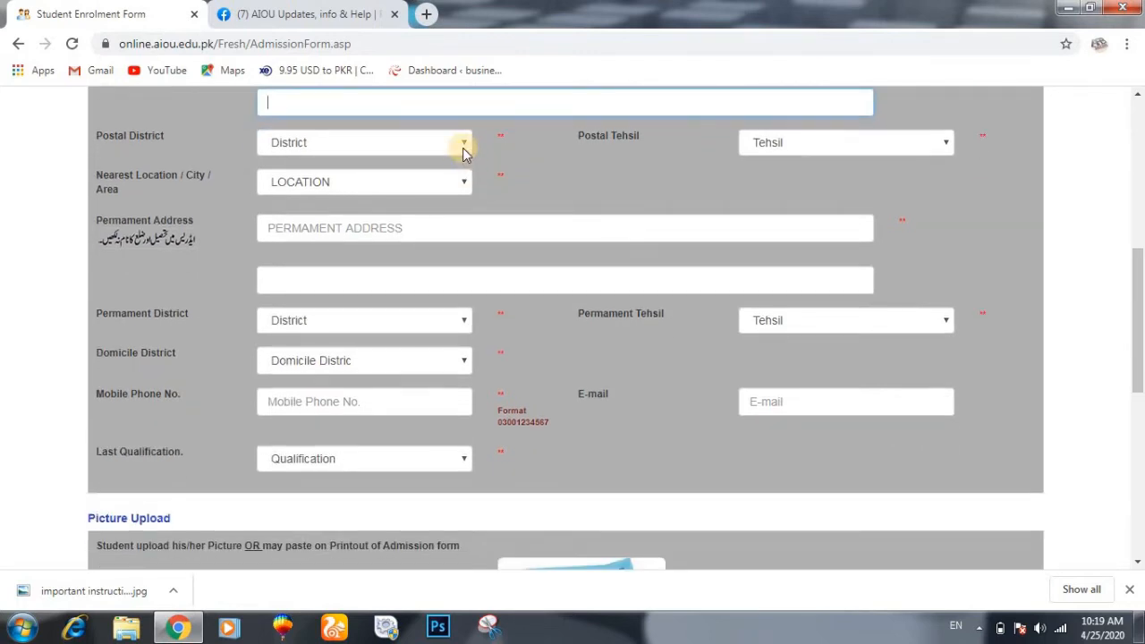
pyautogui.click(464, 147)
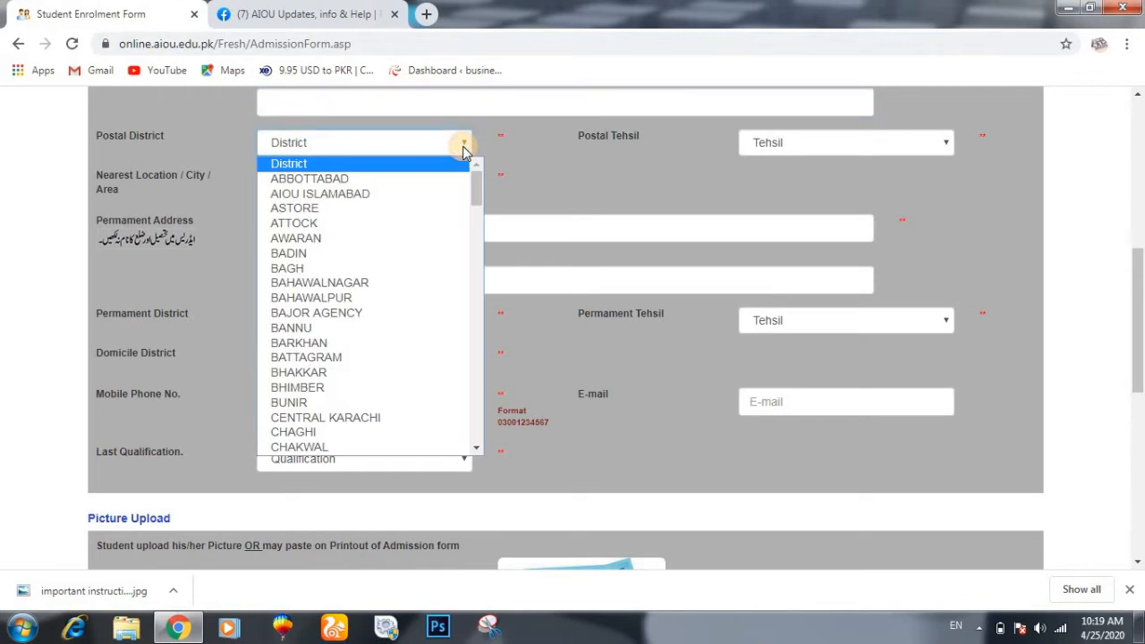
pyautogui.press('b')
pyautogui.press('b')
pyautogui.press('b')
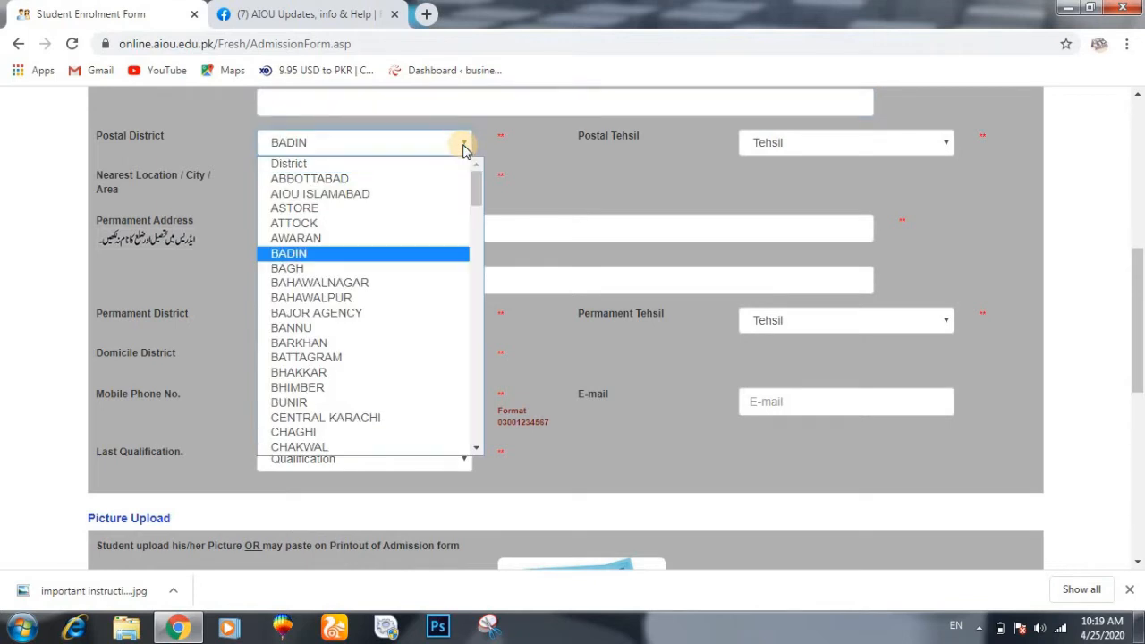
pyautogui.press('b')
pyautogui.press('b')
pyautogui.press('b')
pyautogui.press('b')
pyautogui.press('b')
pyautogui.press('b')
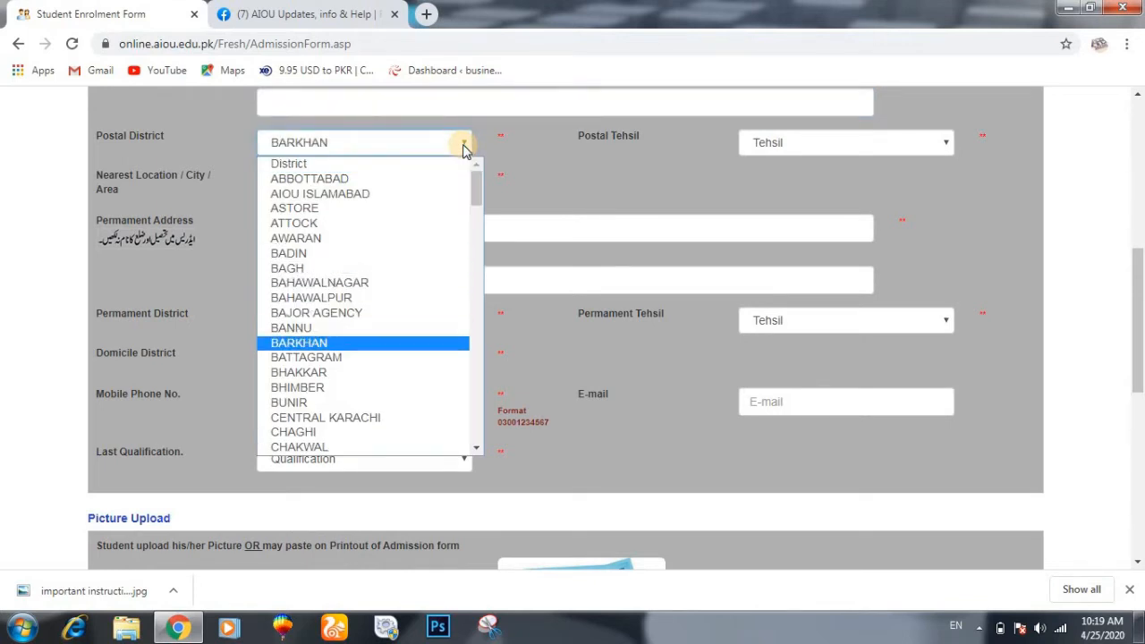
pyautogui.press('Return')
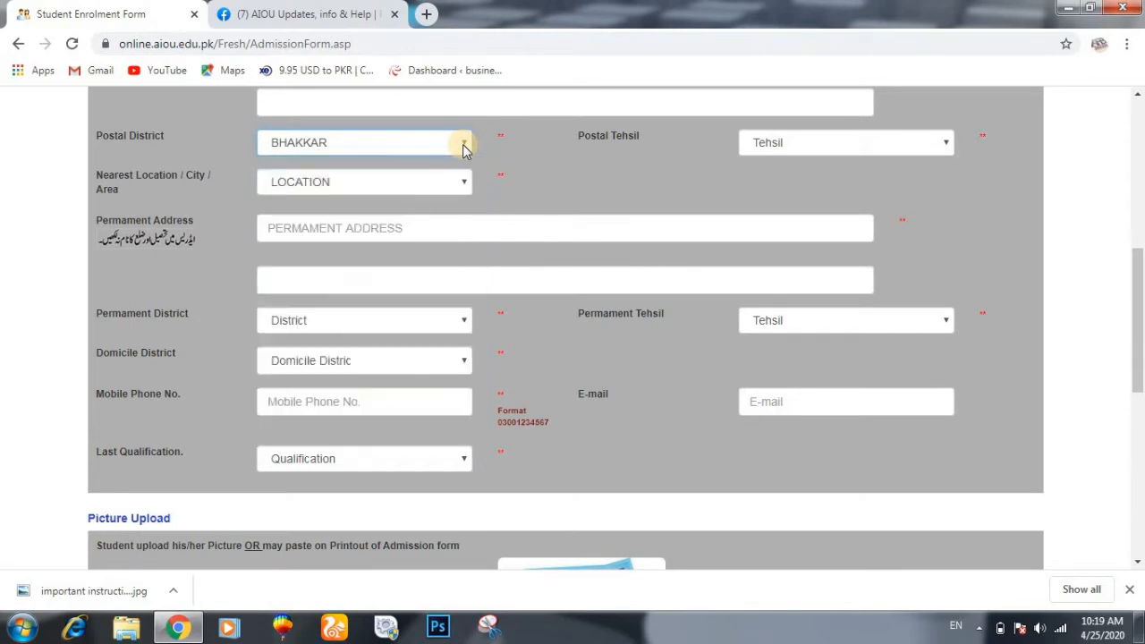
pyautogui.click(792, 146)
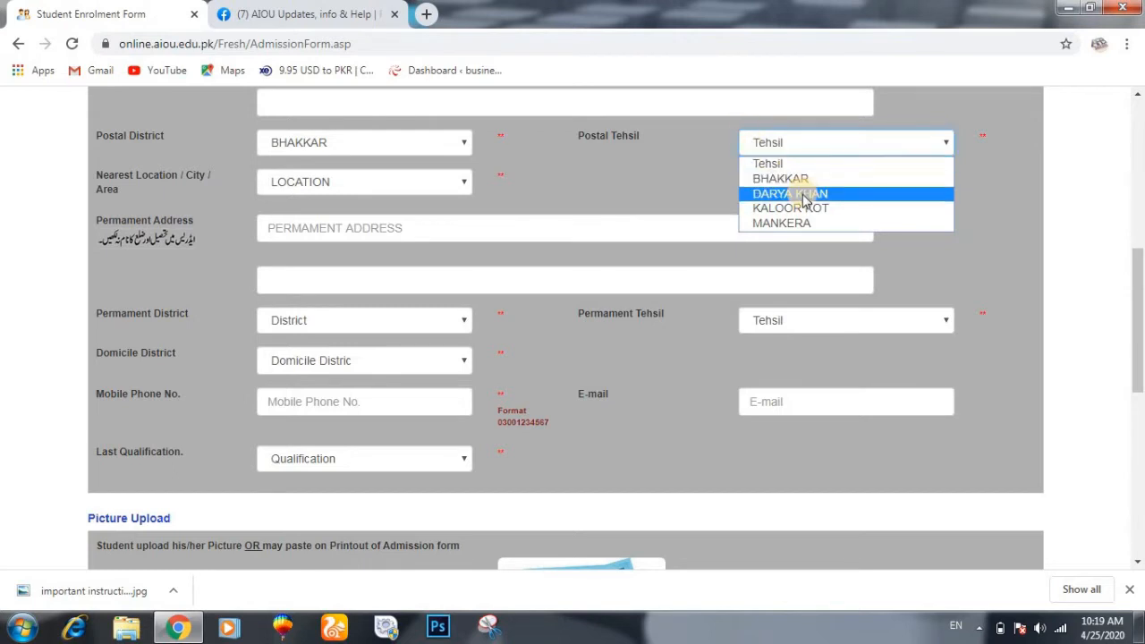
pyautogui.click(803, 195)
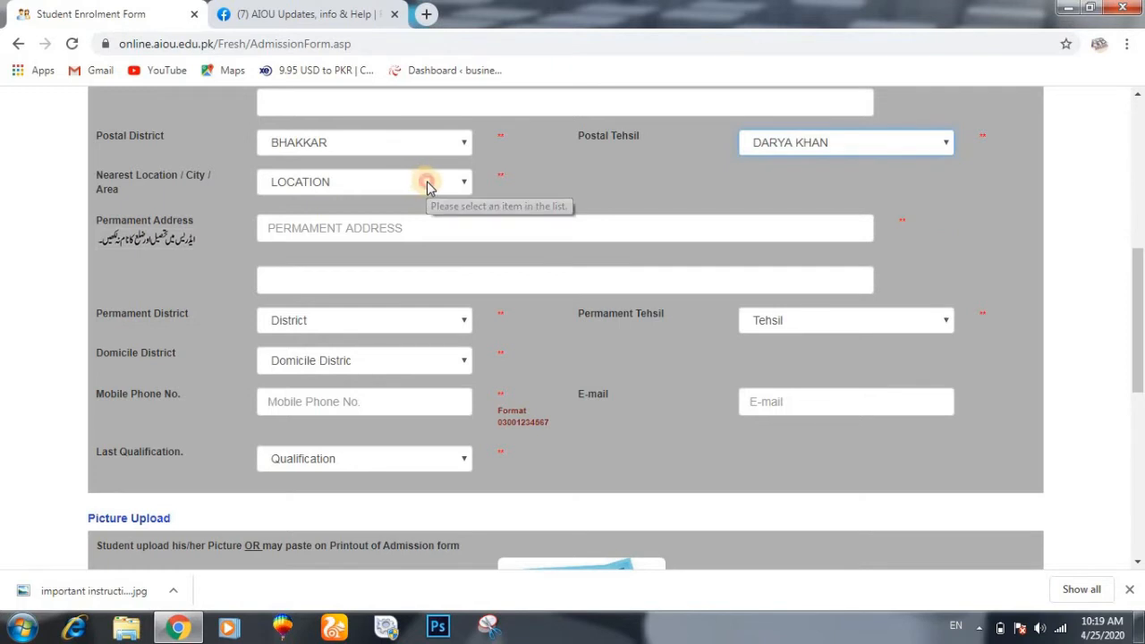
pyautogui.click(427, 183)
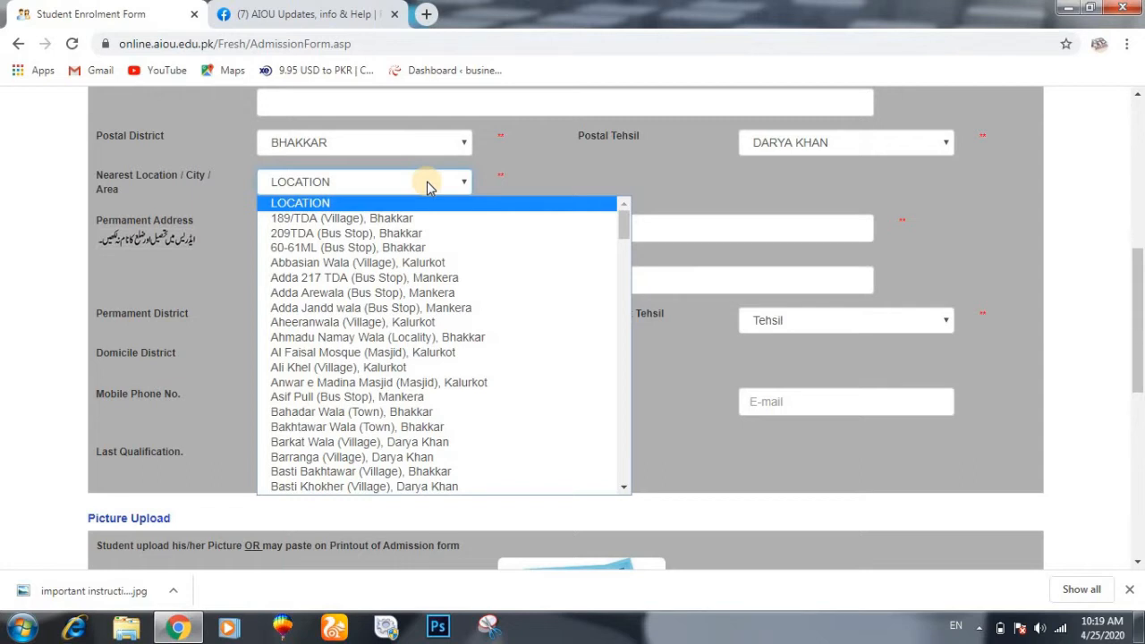
# - Select 'Dullewala (Town), Darya Khan' from the Nearest Location list
pyautogui.press('d')
pyautogui.press('Down')
pyautogui.press('Down')
pyautogui.press('Down')
pyautogui.press('Down')
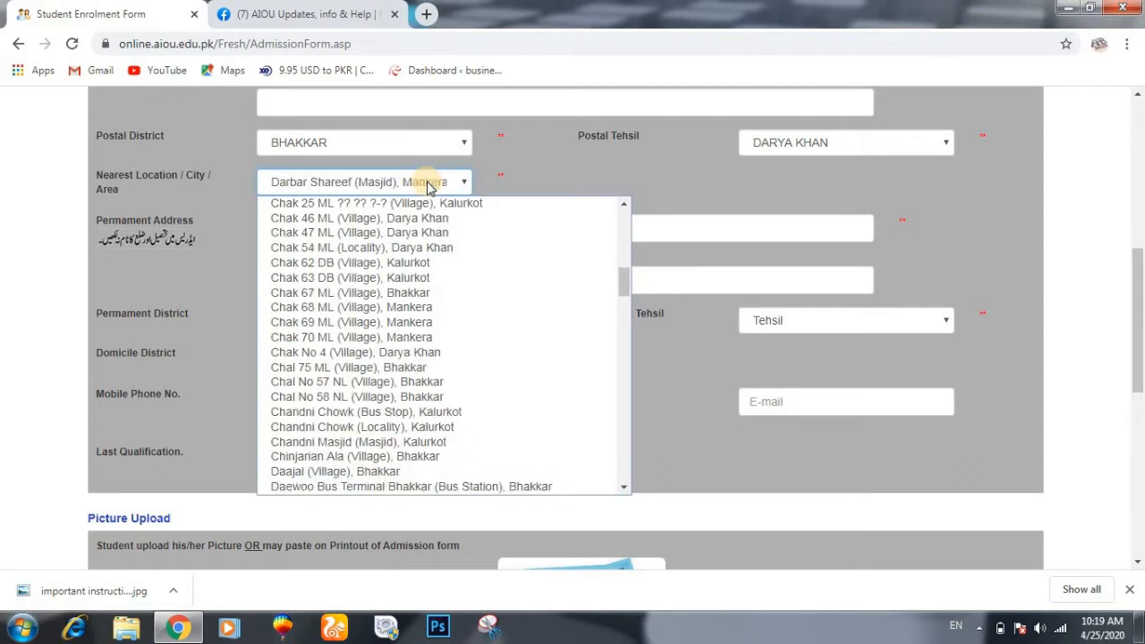
pyautogui.press('Down')
pyautogui.press('Down')
pyautogui.press('Down')
pyautogui.press('Down')
pyautogui.press('Down')
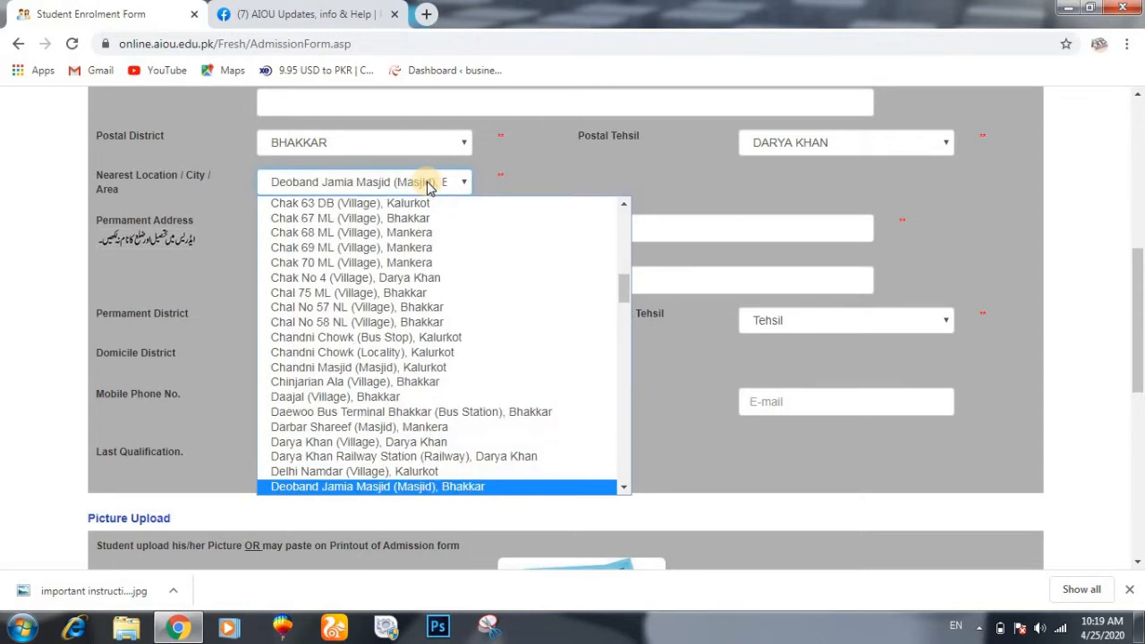
pyautogui.press('d')
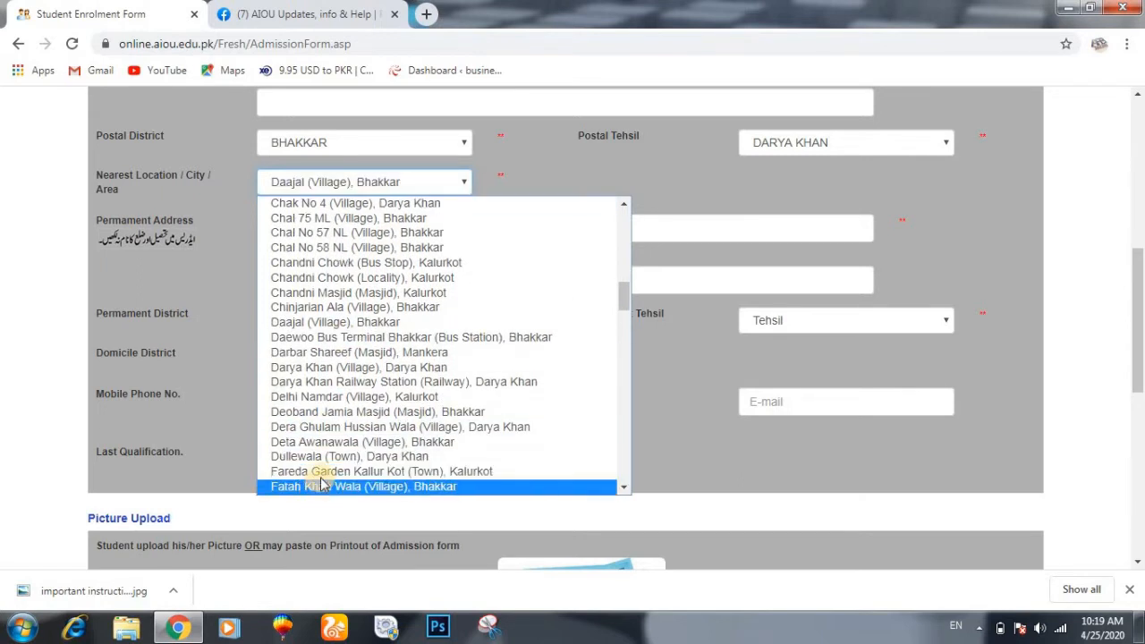
pyautogui.click(334, 458)
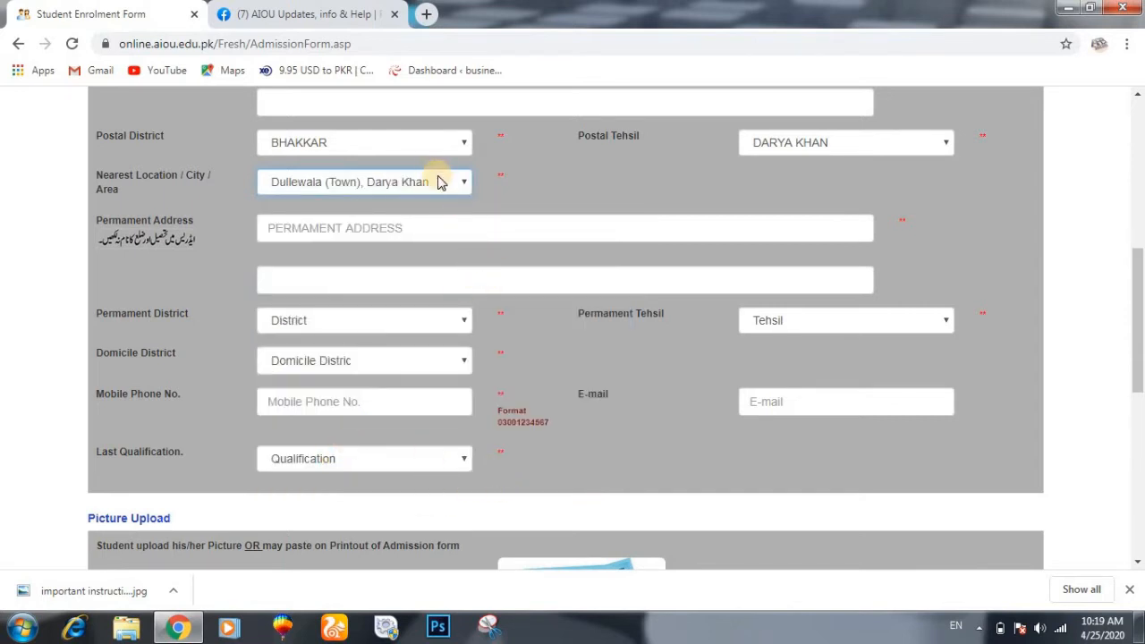
# - Set Last Qualification to Bachelors
pyautogui.click(368, 228)
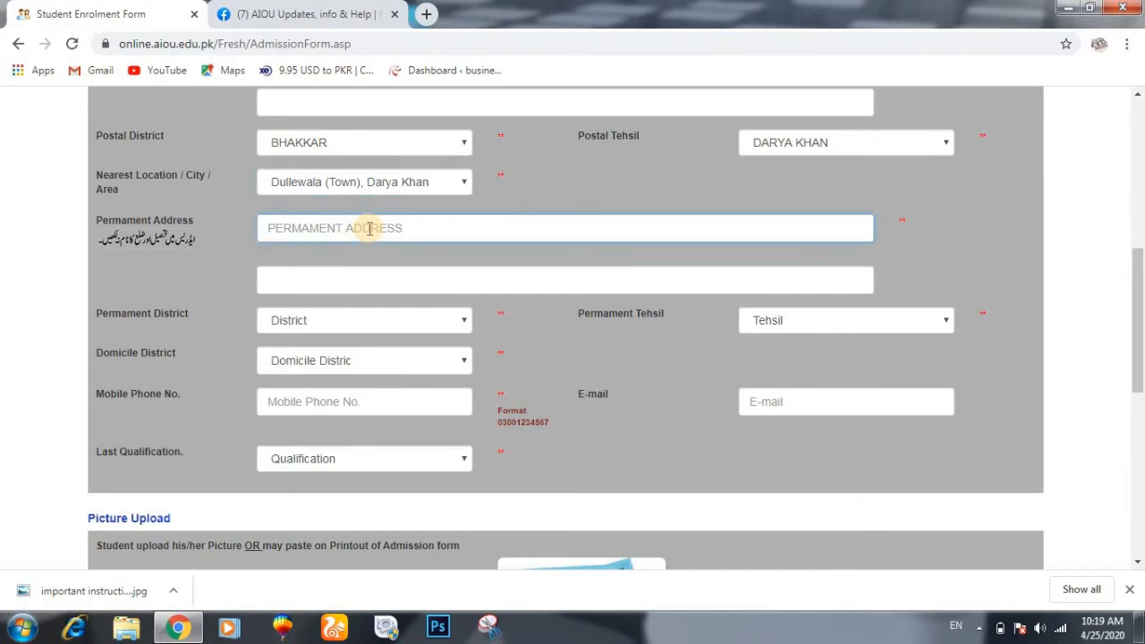
pyautogui.scroll(2, 372, 229)
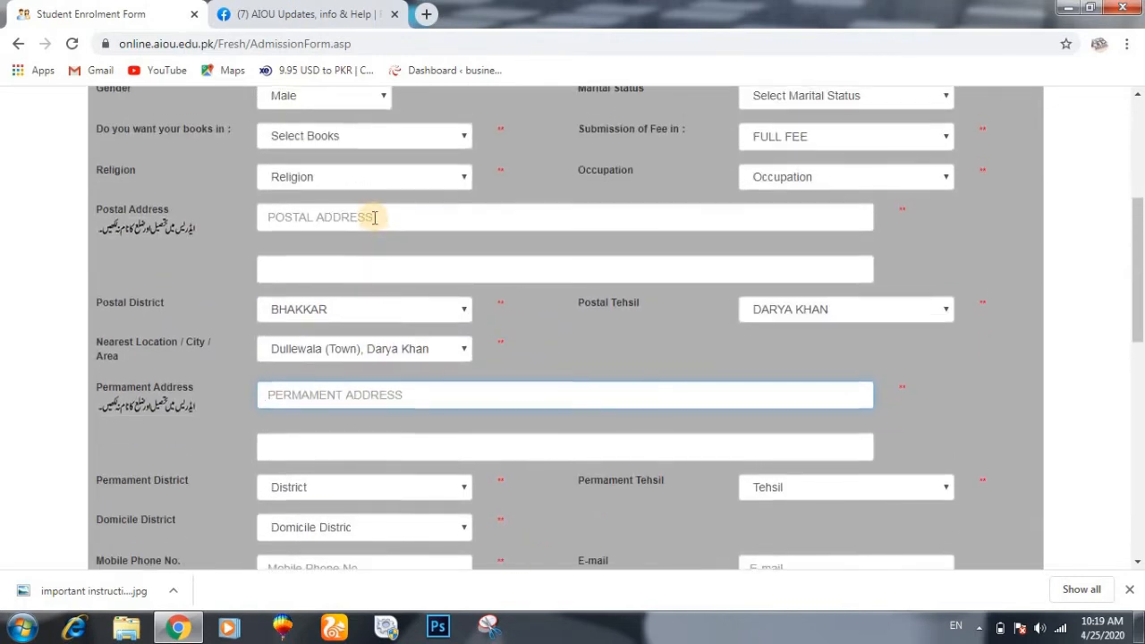
pyautogui.scroll(-3, 372, 214)
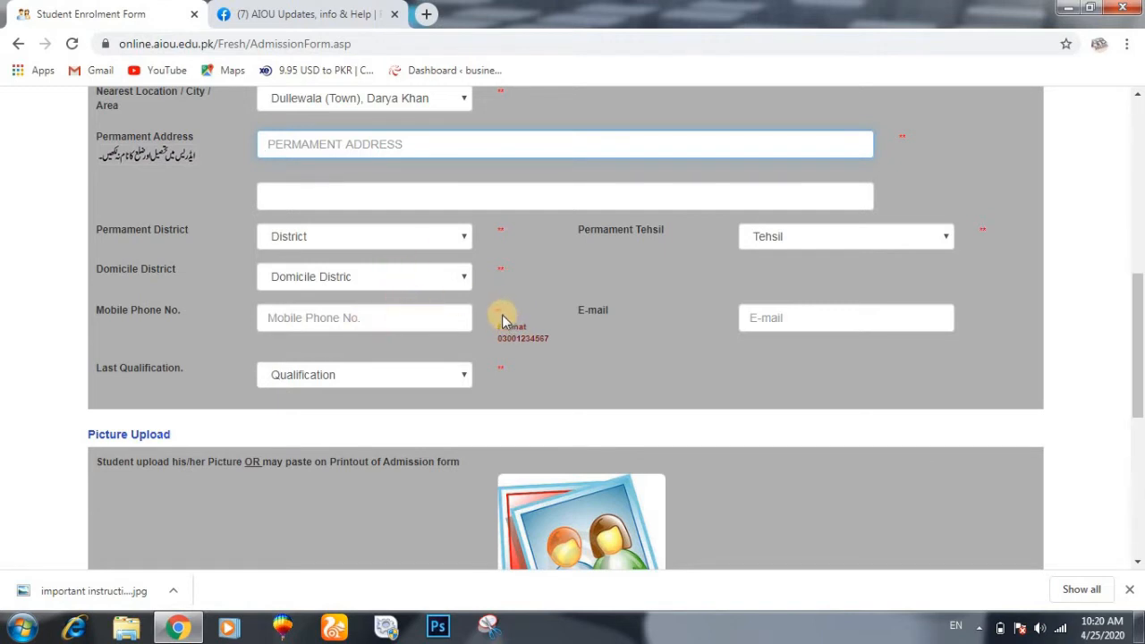
pyautogui.click(366, 319)
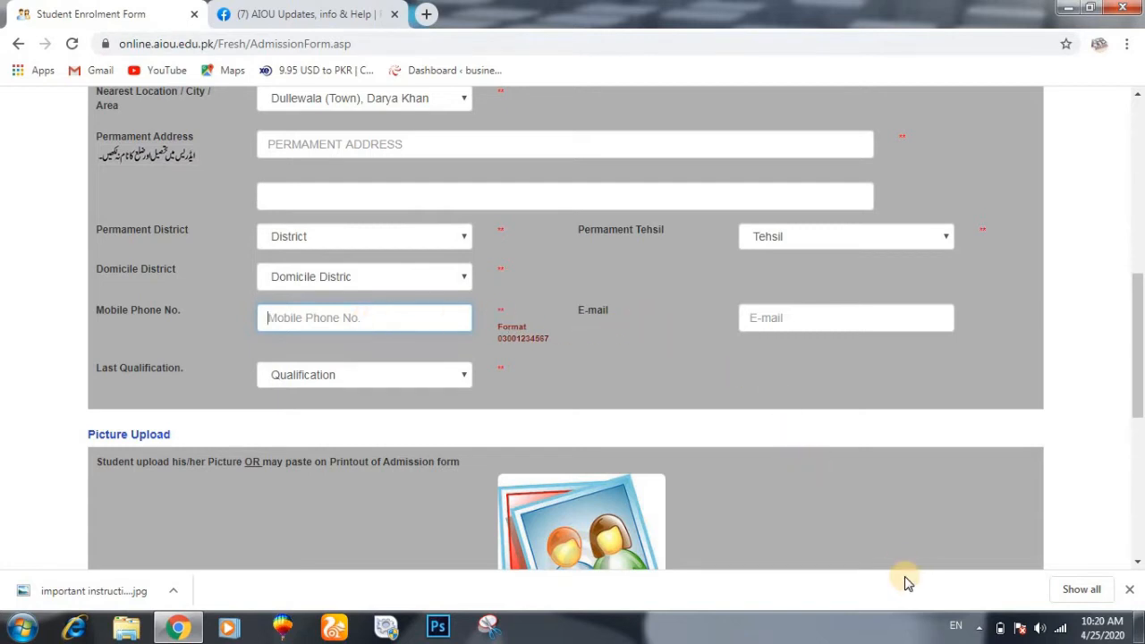
pyautogui.click(456, 381)
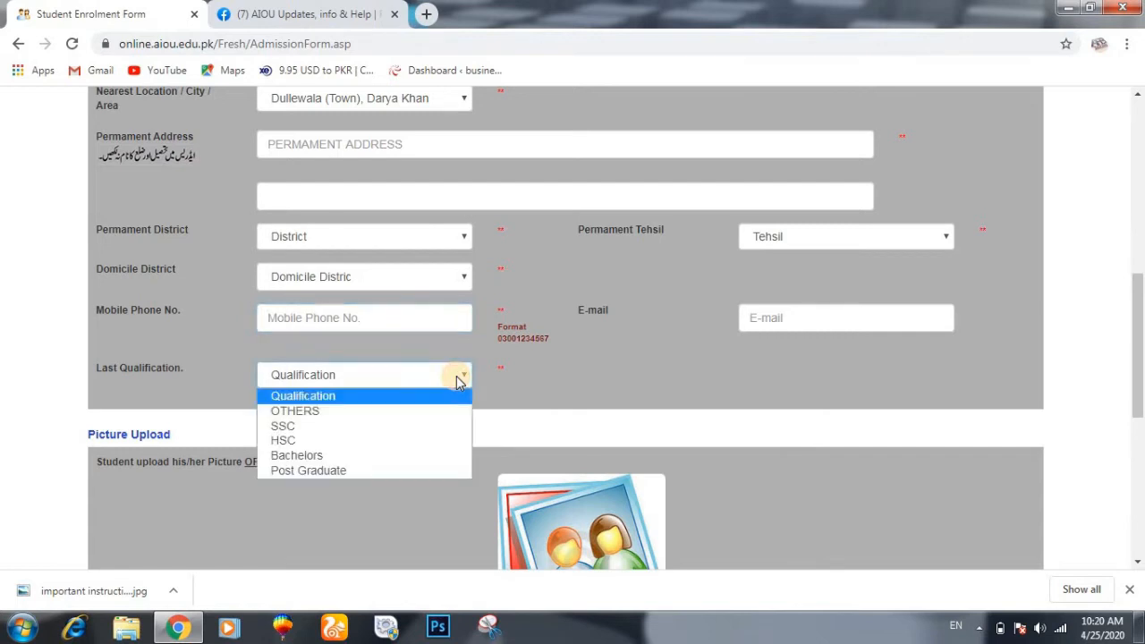
pyautogui.click(426, 456)
# - Enter the mobile phone number in the Mobile Phone No. field
pyautogui.click(370, 322)
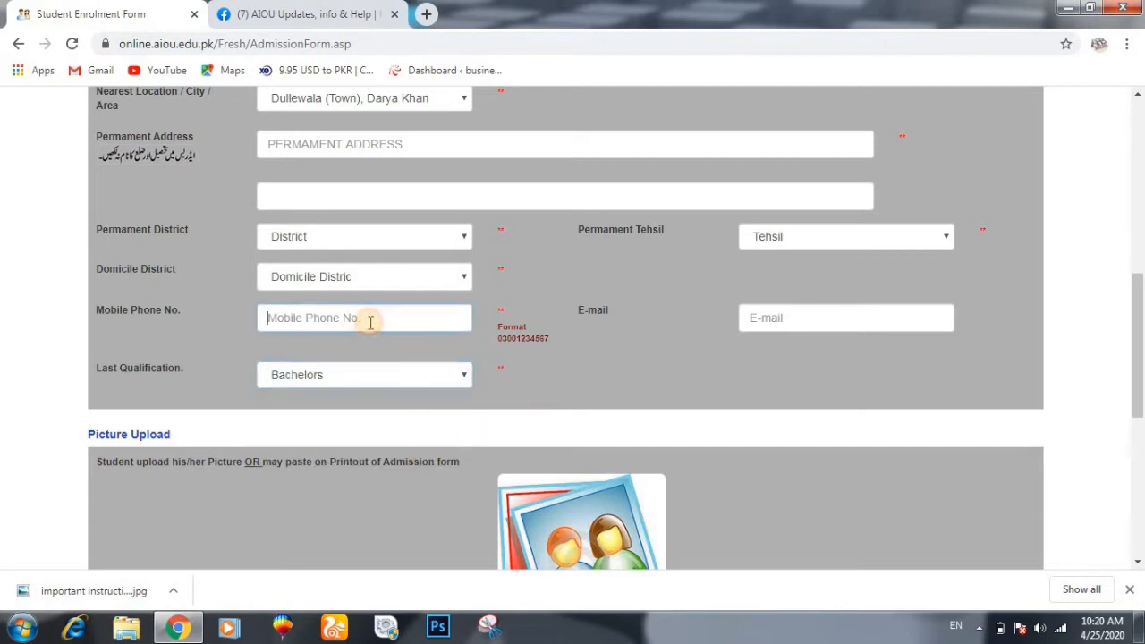
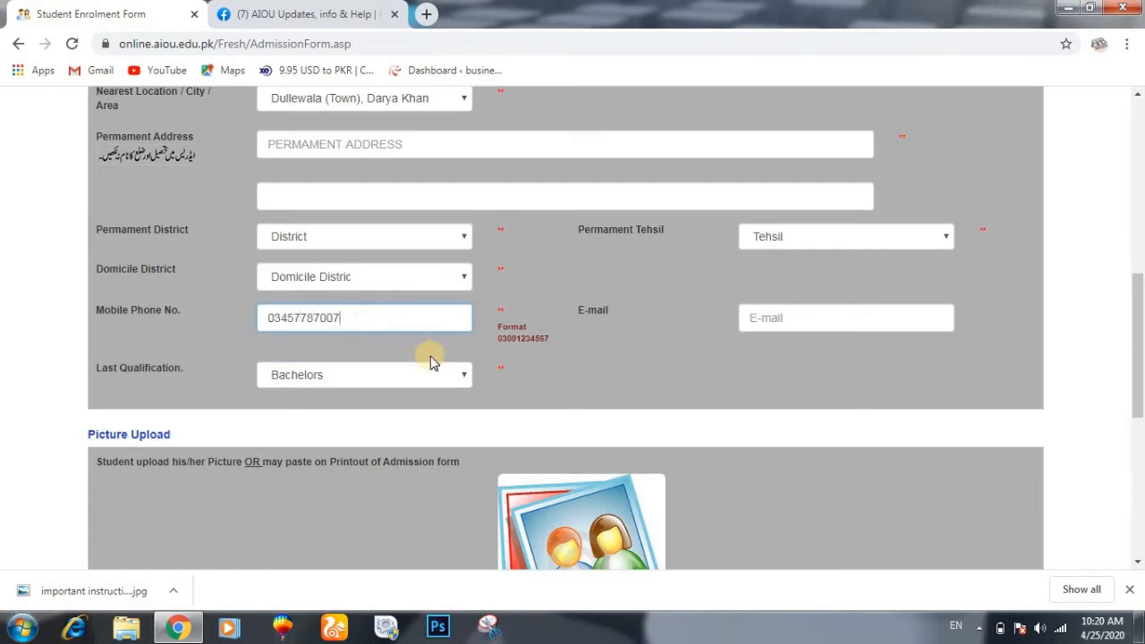
pyautogui.scroll(-3, 431, 358)
pyautogui.scroll(10, 430, 356)
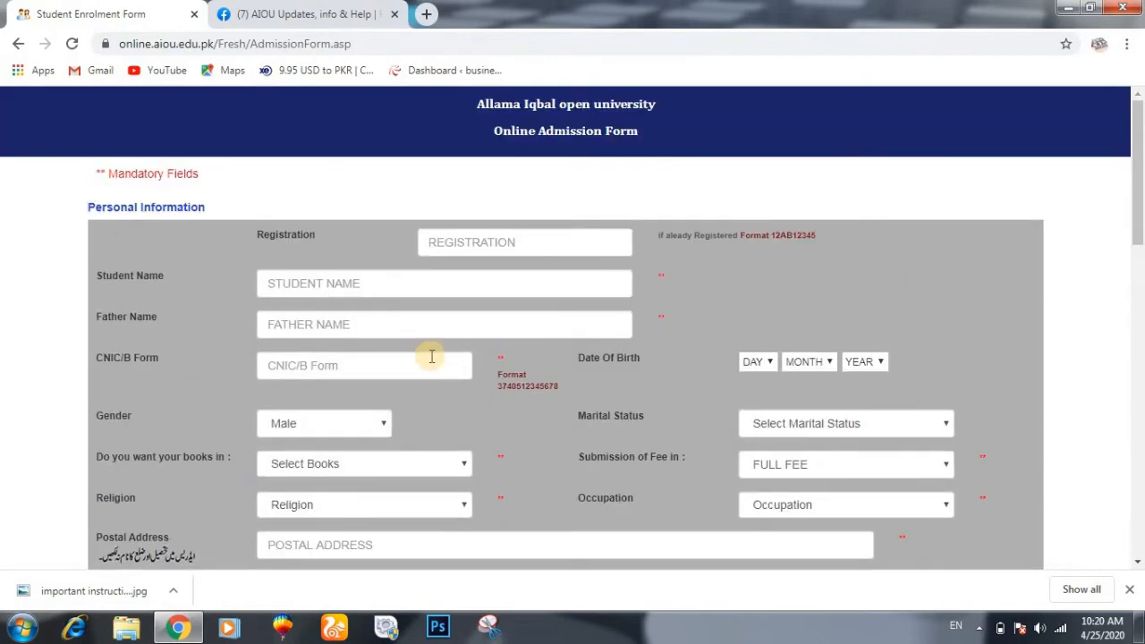
pyautogui.scroll(-15, 531, 377)
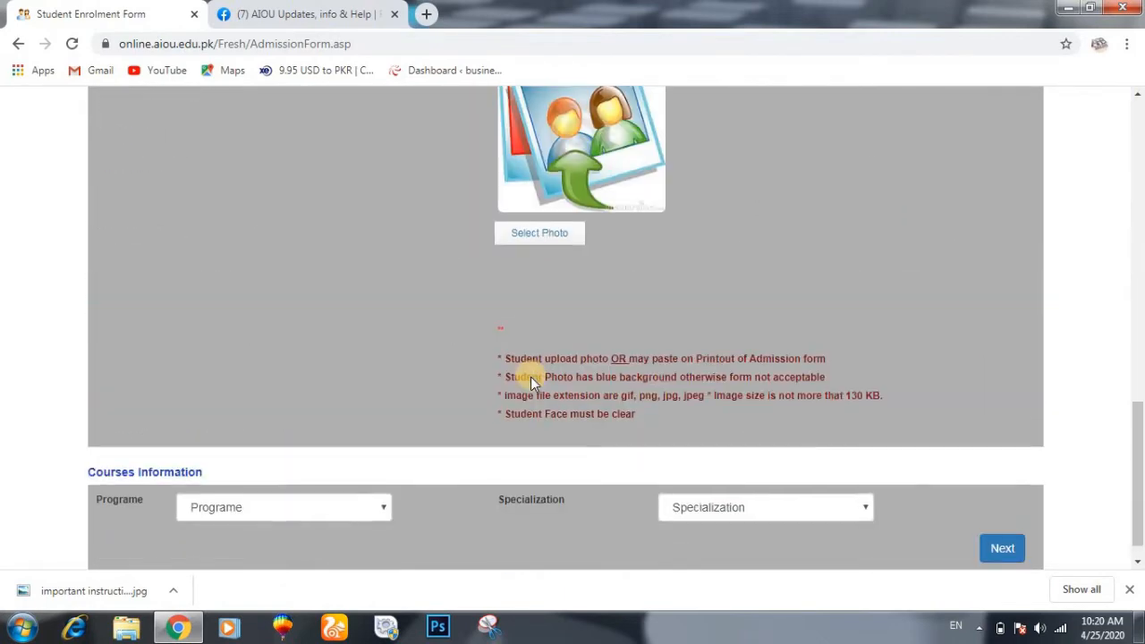
pyautogui.scroll(-1, 530, 377)
pyautogui.scroll(15, 531, 376)
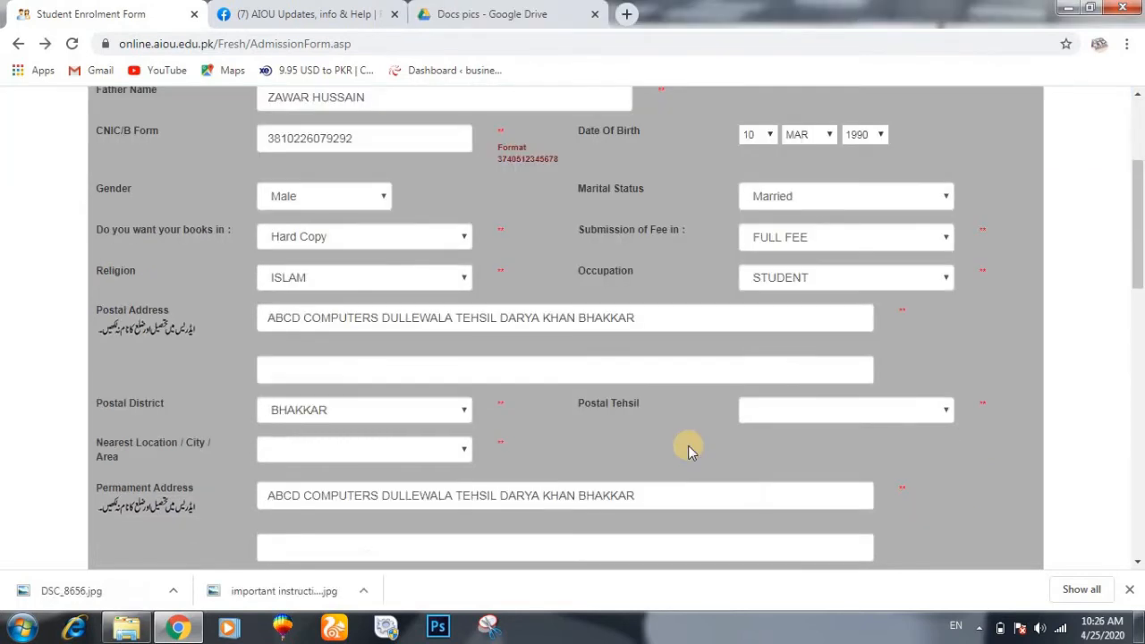
pyautogui.scroll(3, 688, 449)
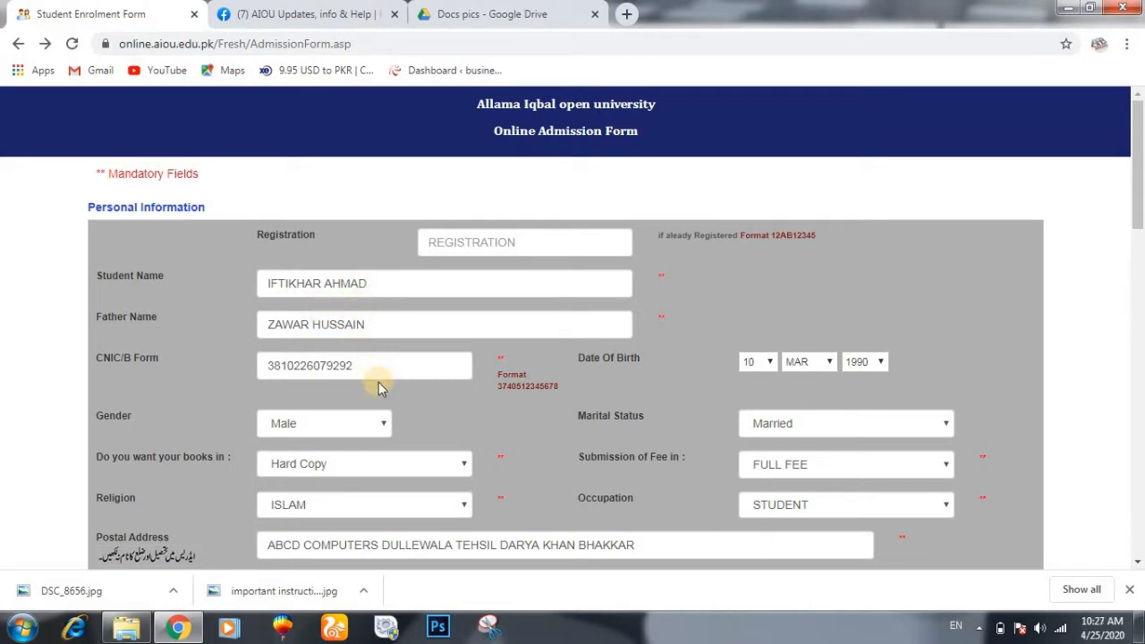
pyautogui.scroll(-2, 641, 390)
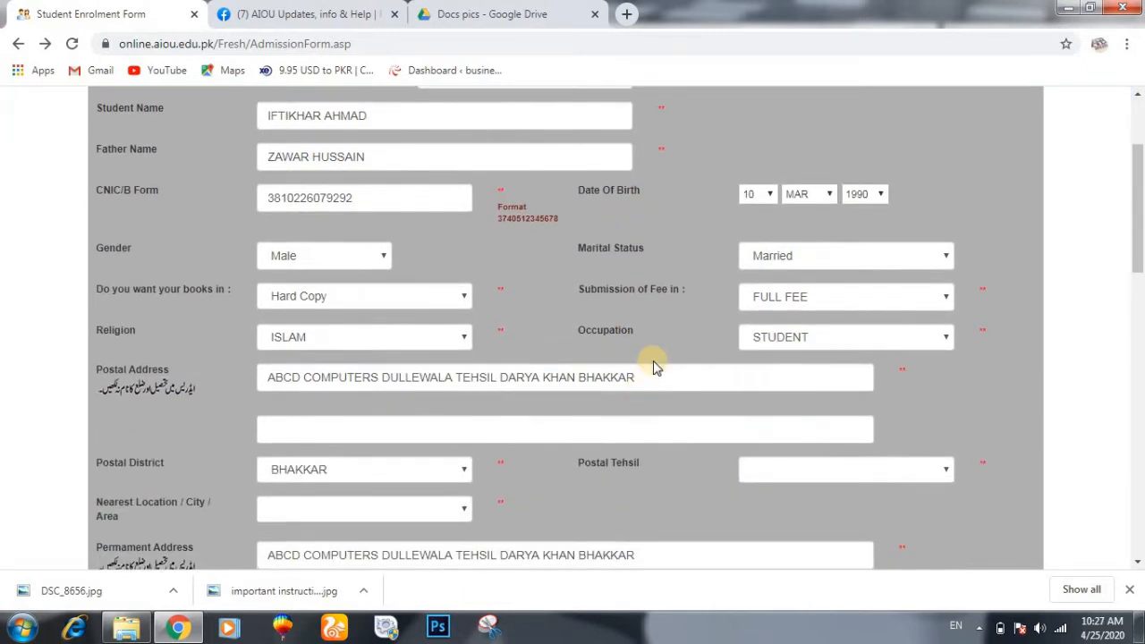
pyautogui.scroll(-2, 575, 403)
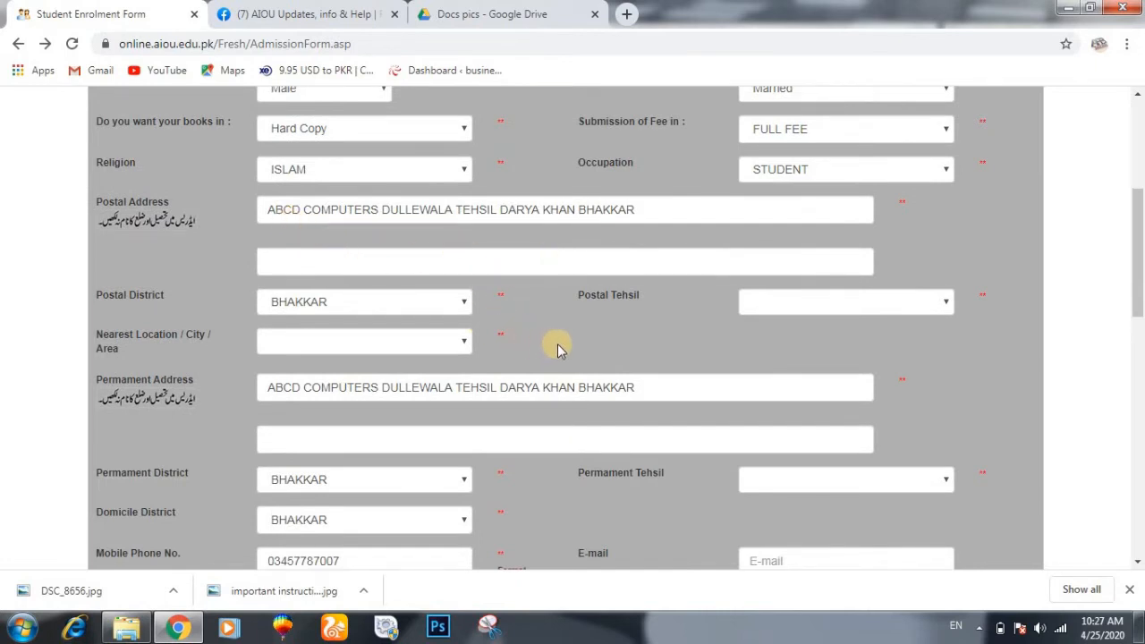
pyautogui.click(903, 308)
pyautogui.click(902, 305)
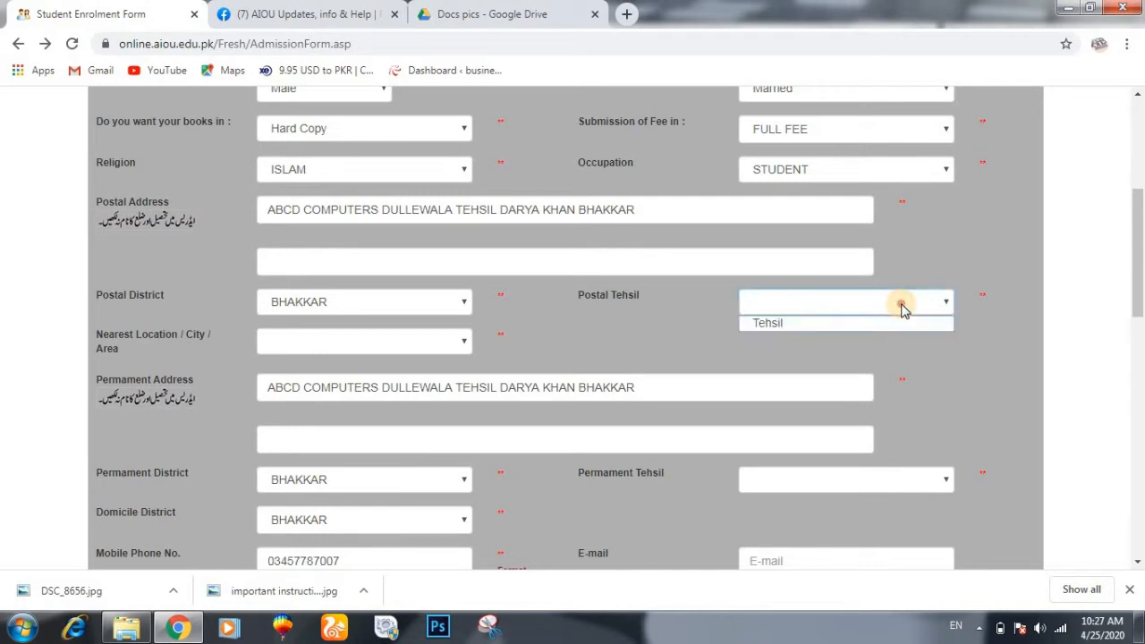
pyautogui.click(901, 305)
pyautogui.click(901, 305)
pyautogui.click(900, 306)
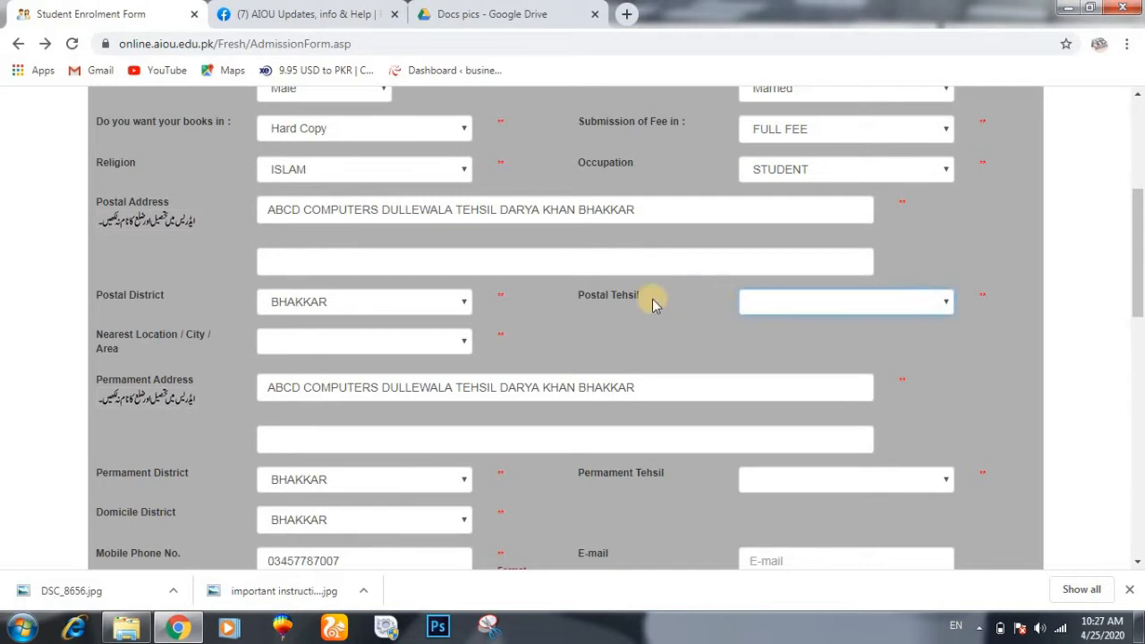
pyautogui.scroll(-4, 651, 344)
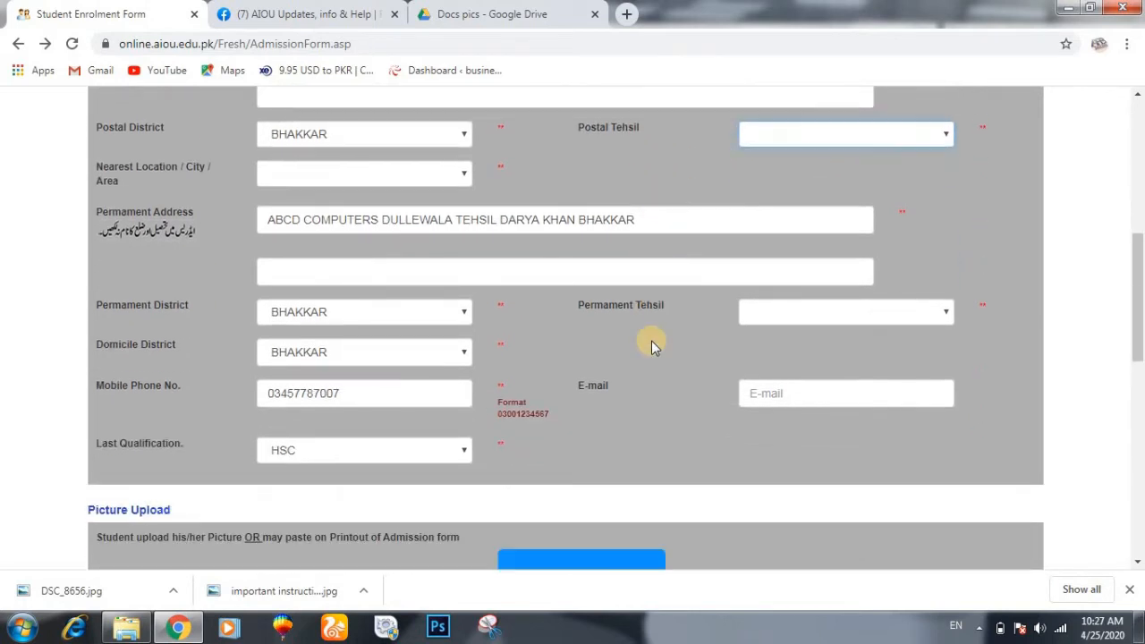
pyautogui.scroll(-2, 651, 340)
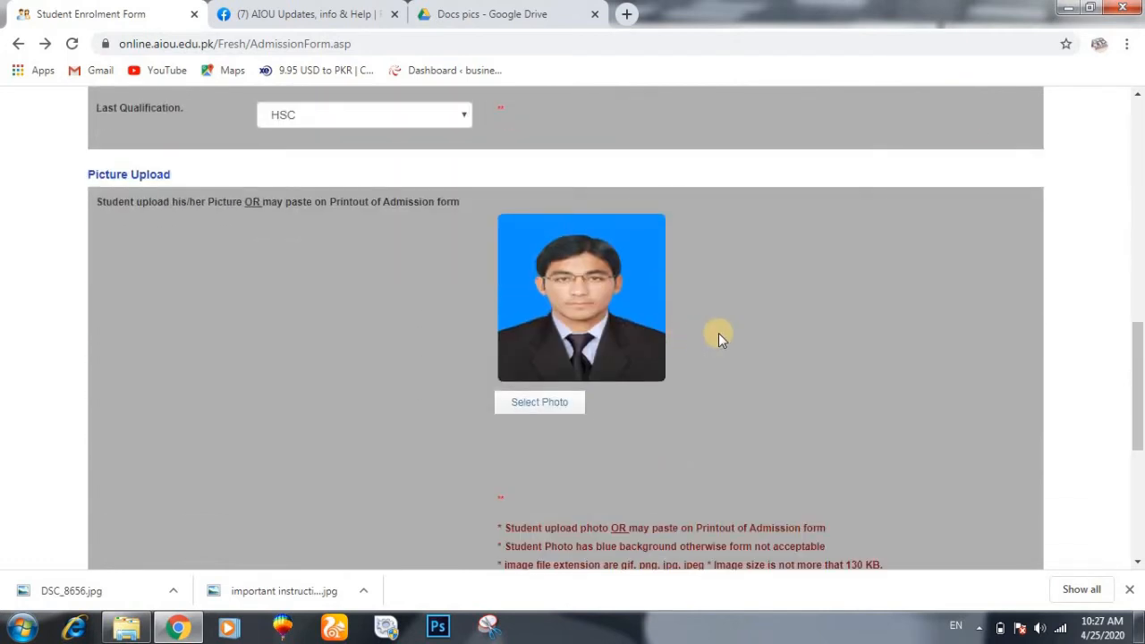
pyautogui.scroll(-3, 719, 340)
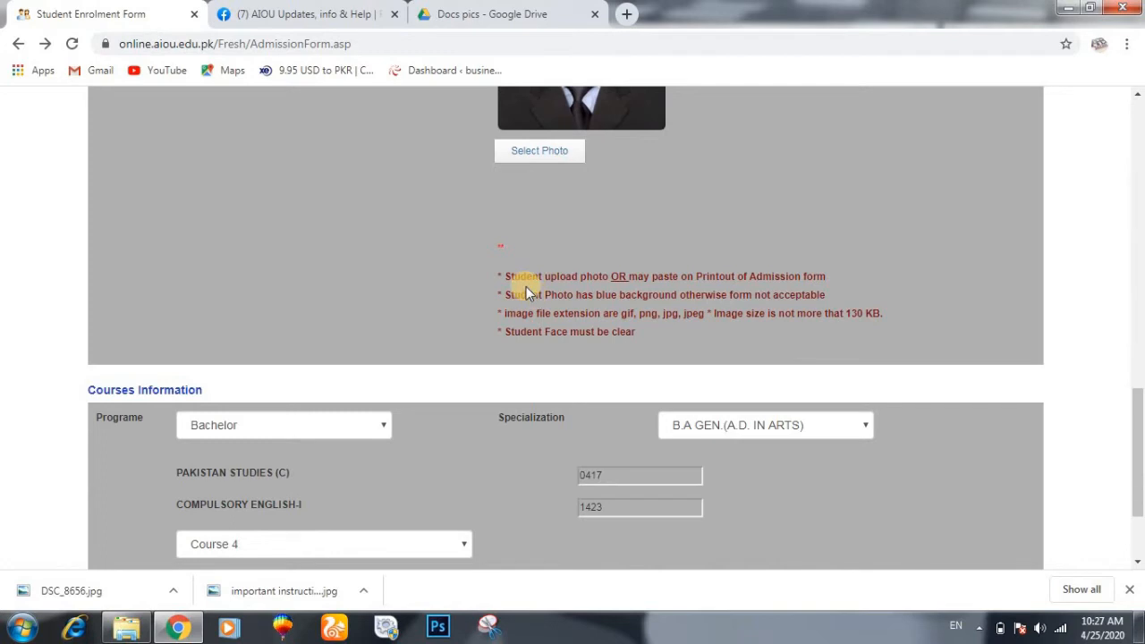
pyautogui.scroll(-1, 526, 293)
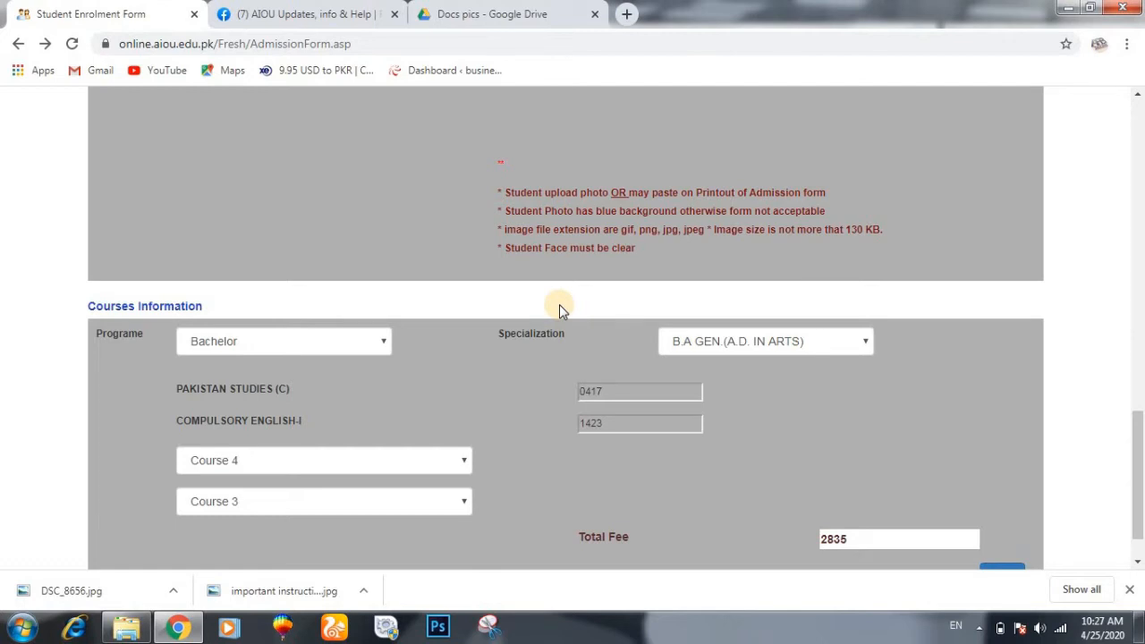
pyautogui.scroll(2, 537, 306)
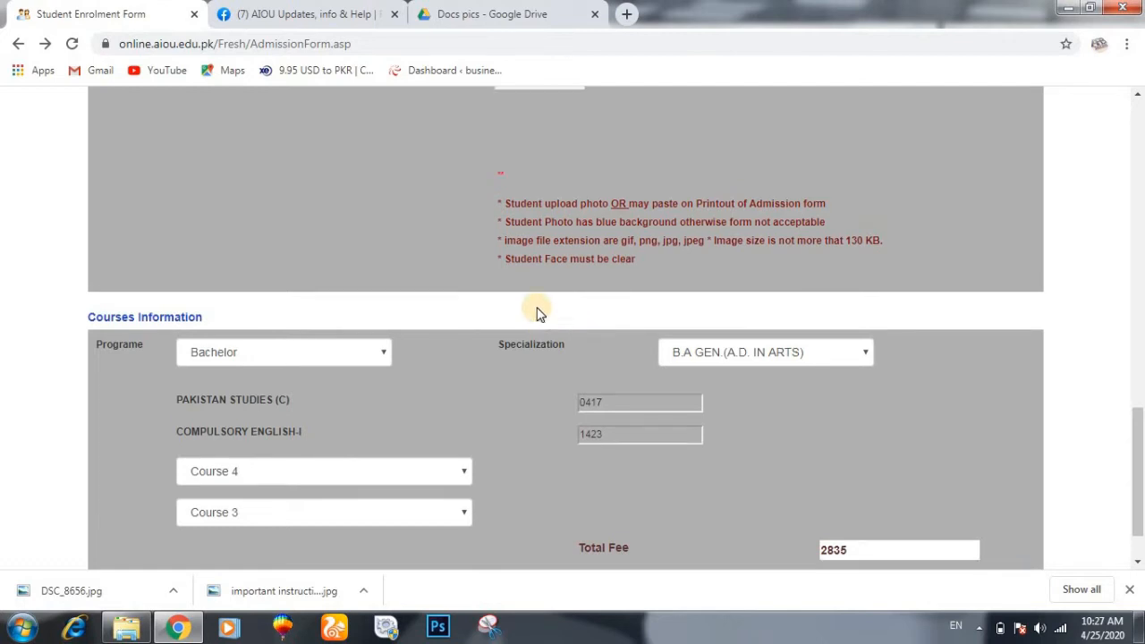
pyautogui.scroll(-2, 536, 307)
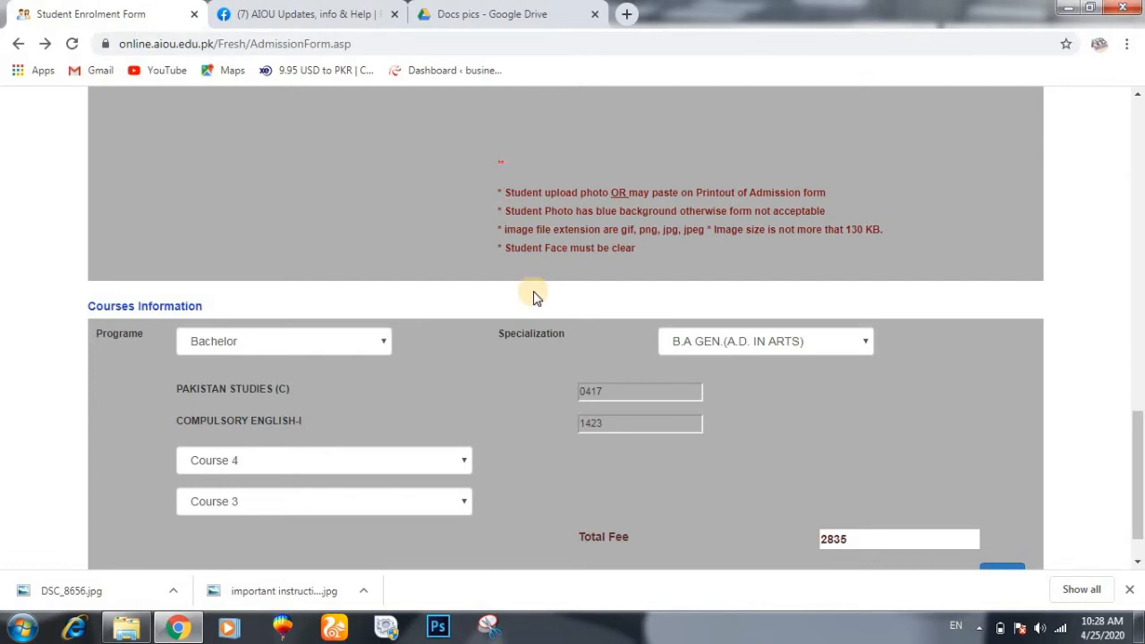
pyautogui.scroll(3, 533, 295)
pyautogui.scroll(-3, 533, 295)
pyautogui.scroll(1, 533, 295)
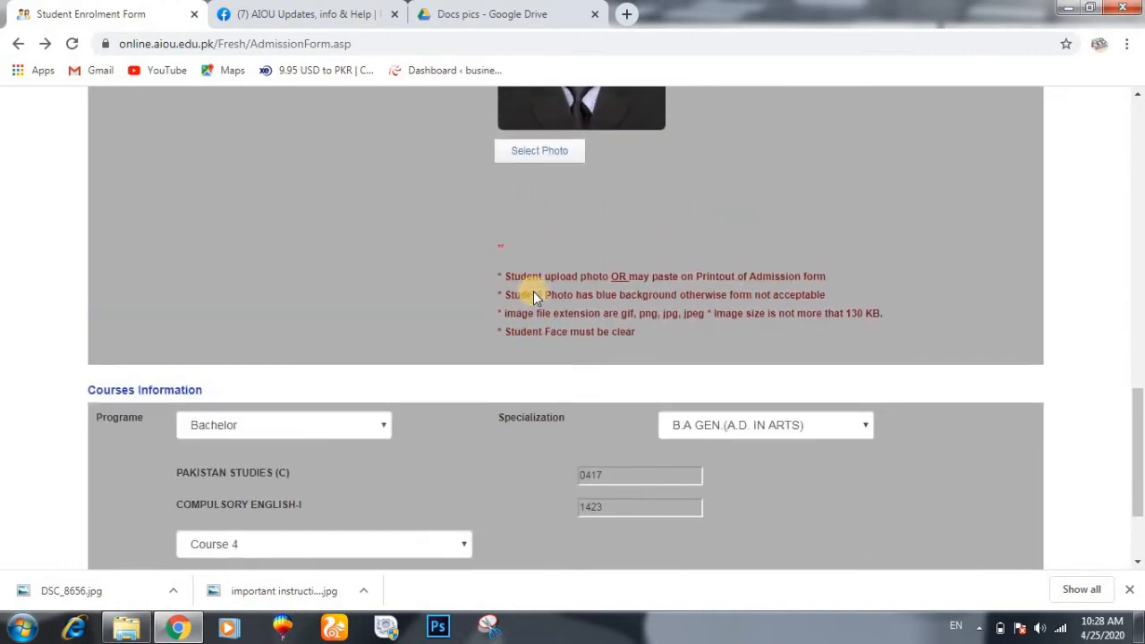
pyautogui.scroll(-1, 533, 296)
pyautogui.scroll(1, 533, 295)
pyautogui.scroll(-1, 533, 296)
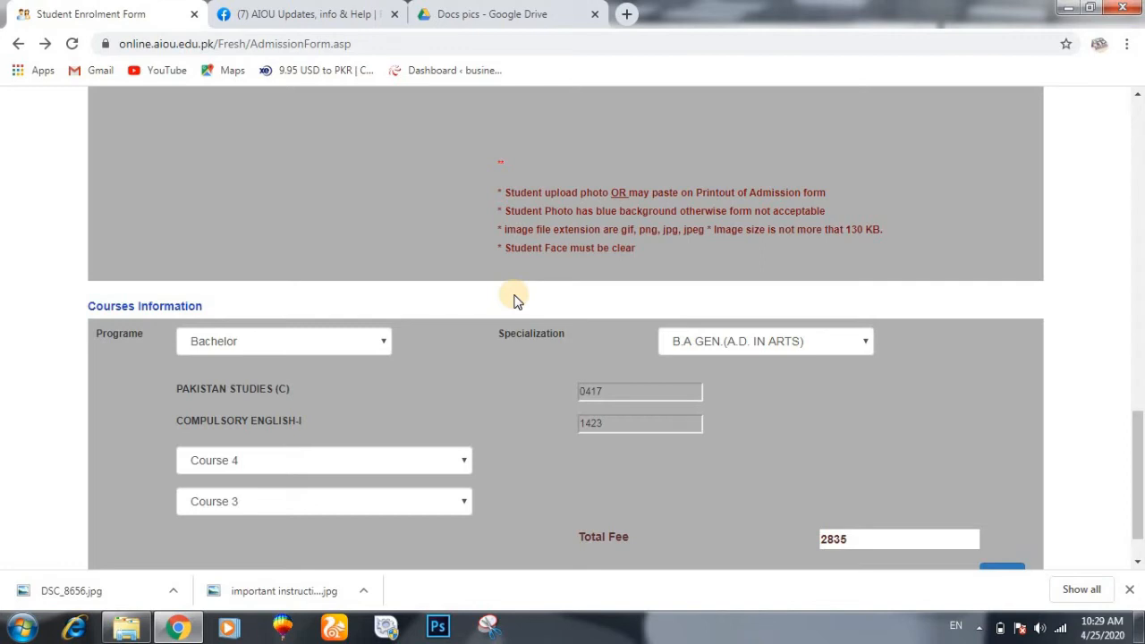
pyautogui.scroll(-1, 515, 301)
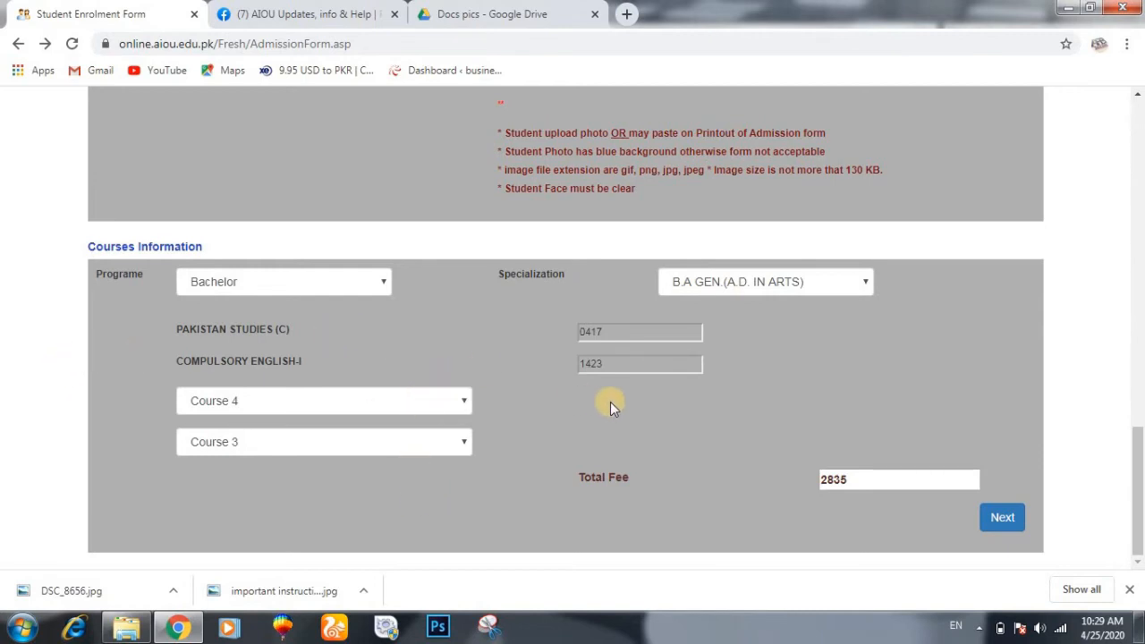
# - After the missing mailing tehsil warning, reselect BHAKKAR and set Postal Tehsil to DARYA KHAN
pyautogui.click(995, 519)
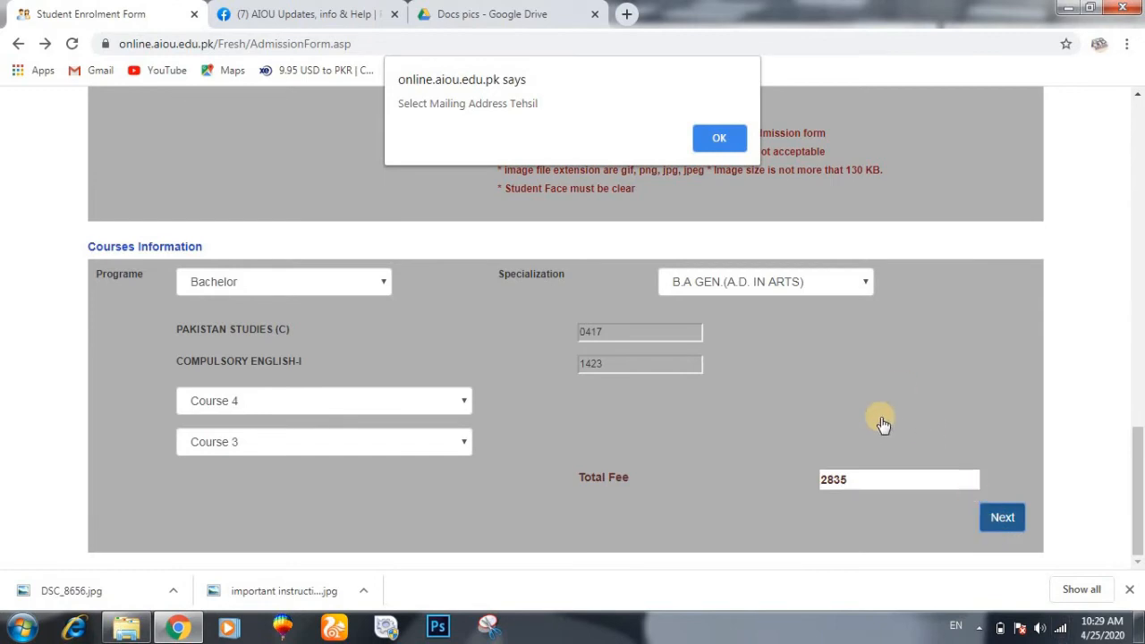
pyautogui.click(715, 136)
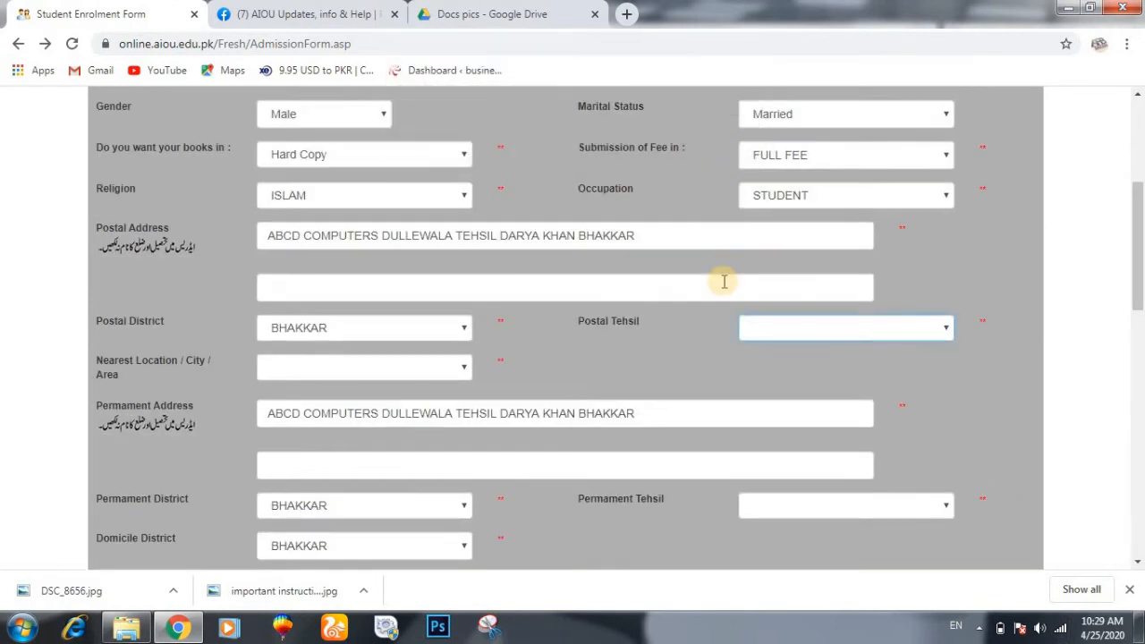
pyautogui.scroll(-1, 707, 310)
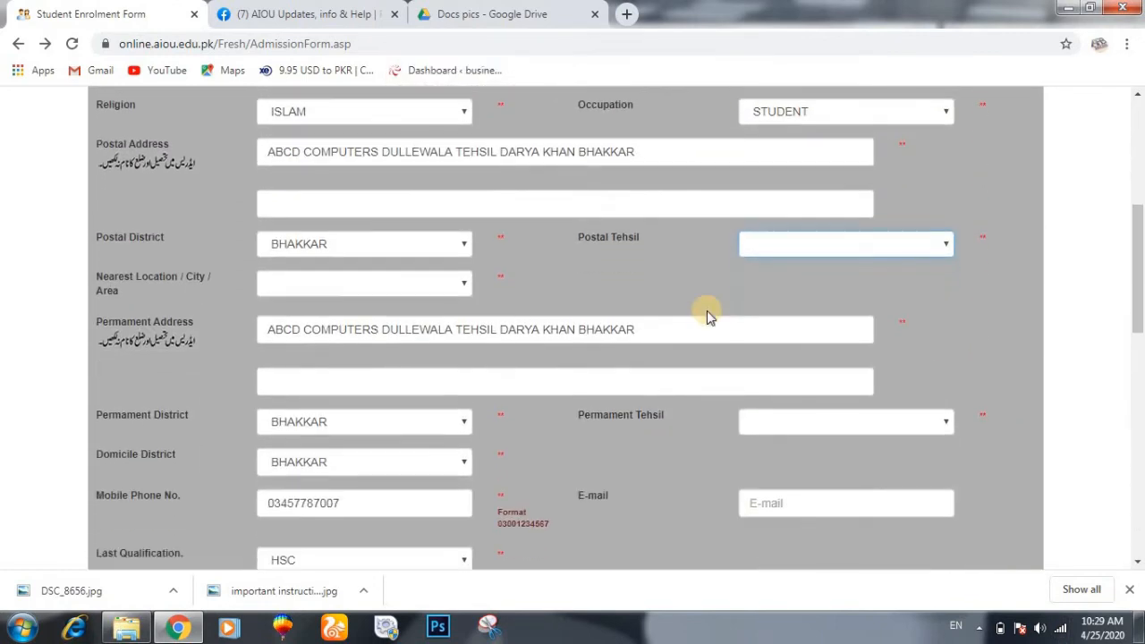
pyautogui.click(462, 247)
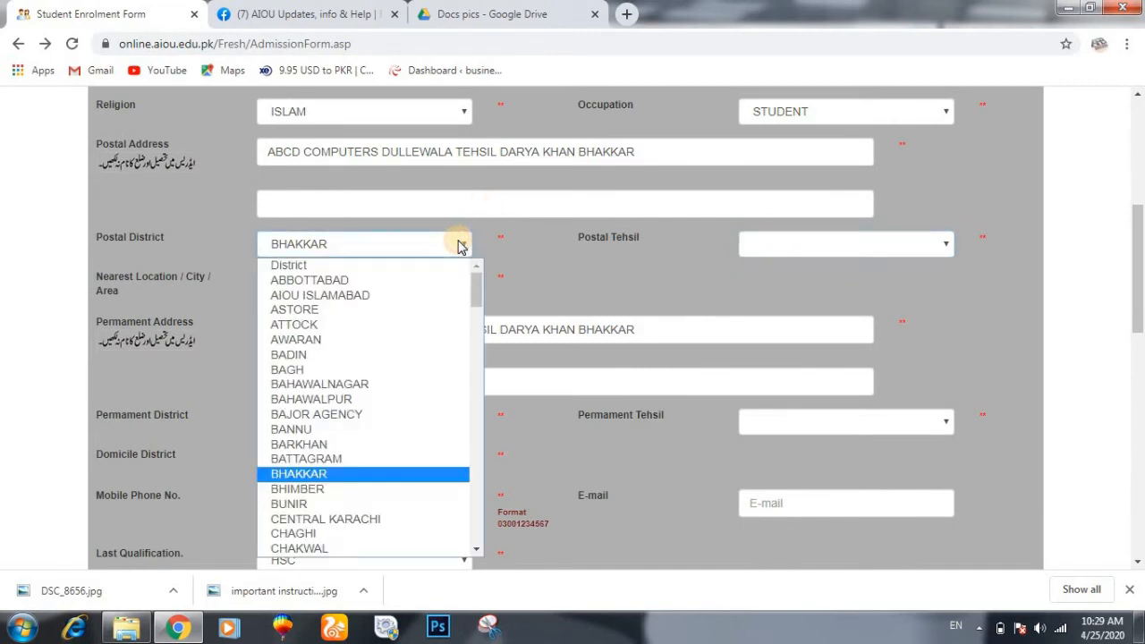
pyautogui.click(462, 247)
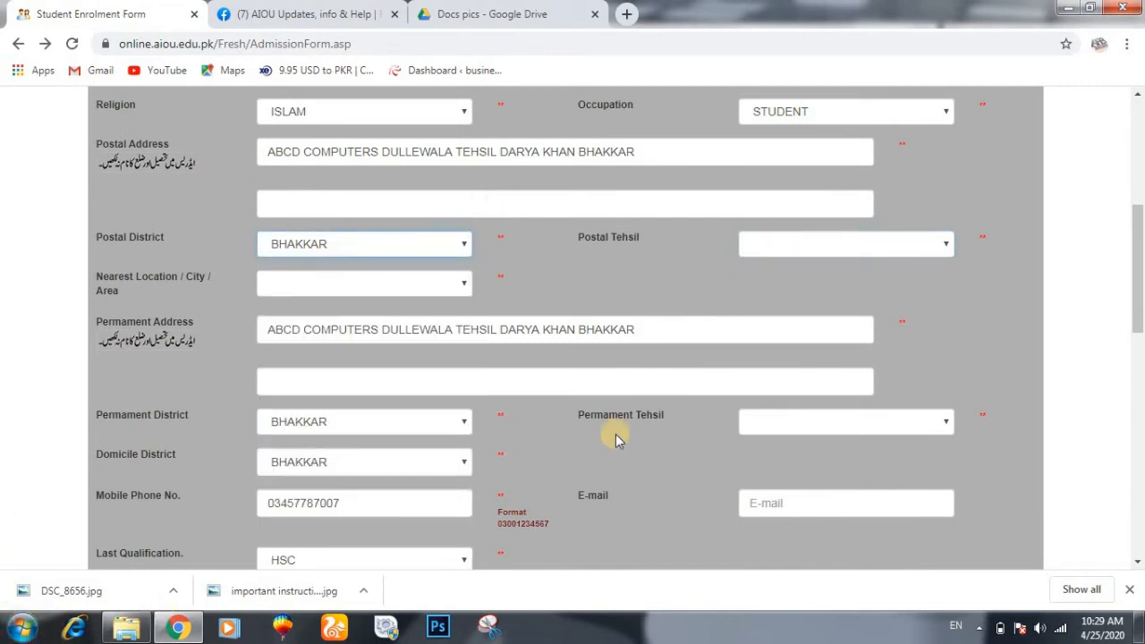
pyautogui.click(935, 248)
pyautogui.click(932, 252)
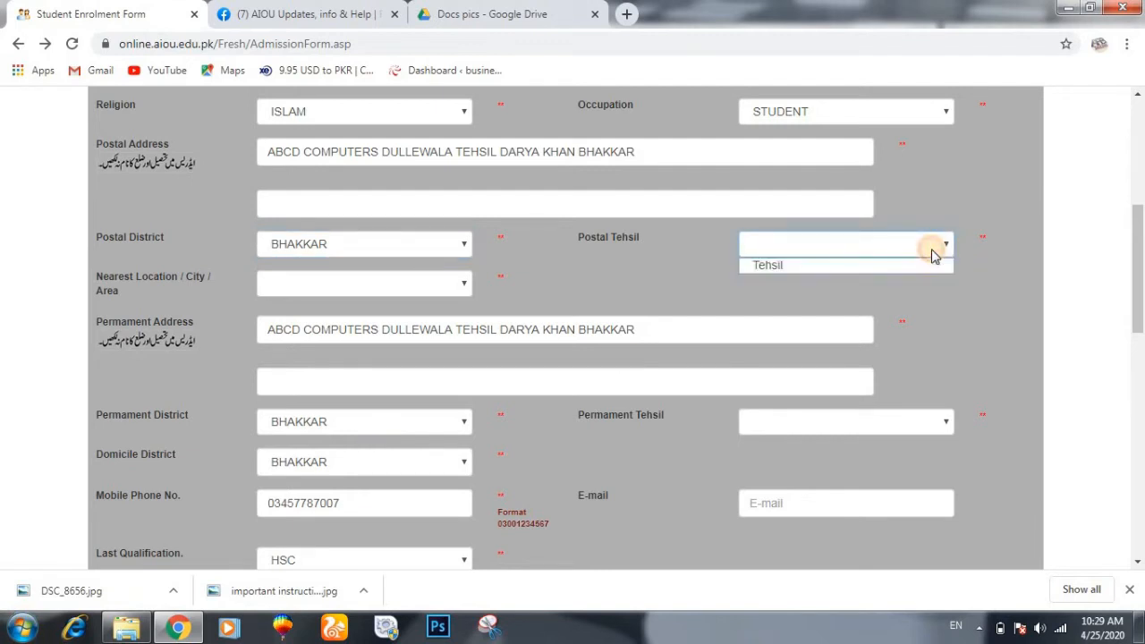
pyautogui.click(405, 250)
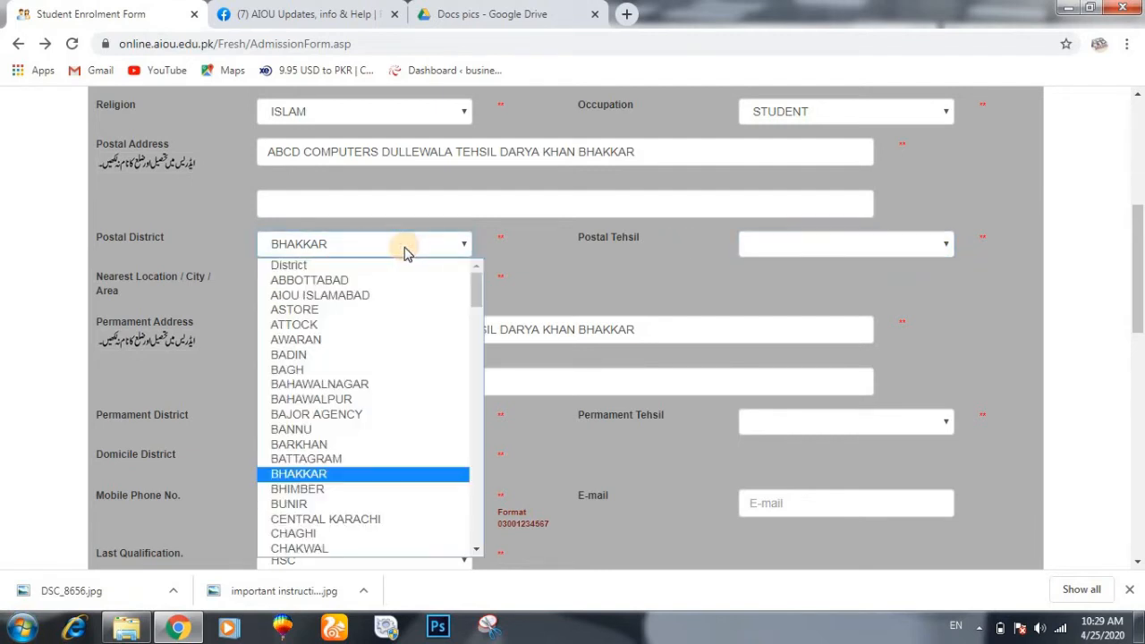
pyautogui.click(393, 263)
pyautogui.click(413, 248)
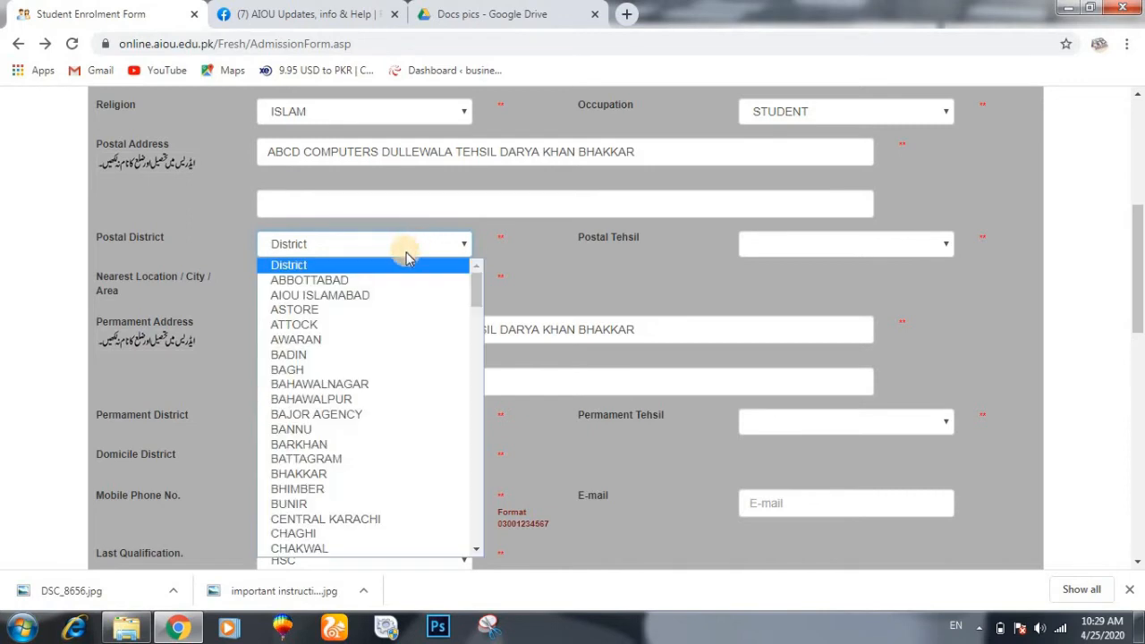
pyautogui.click(301, 475)
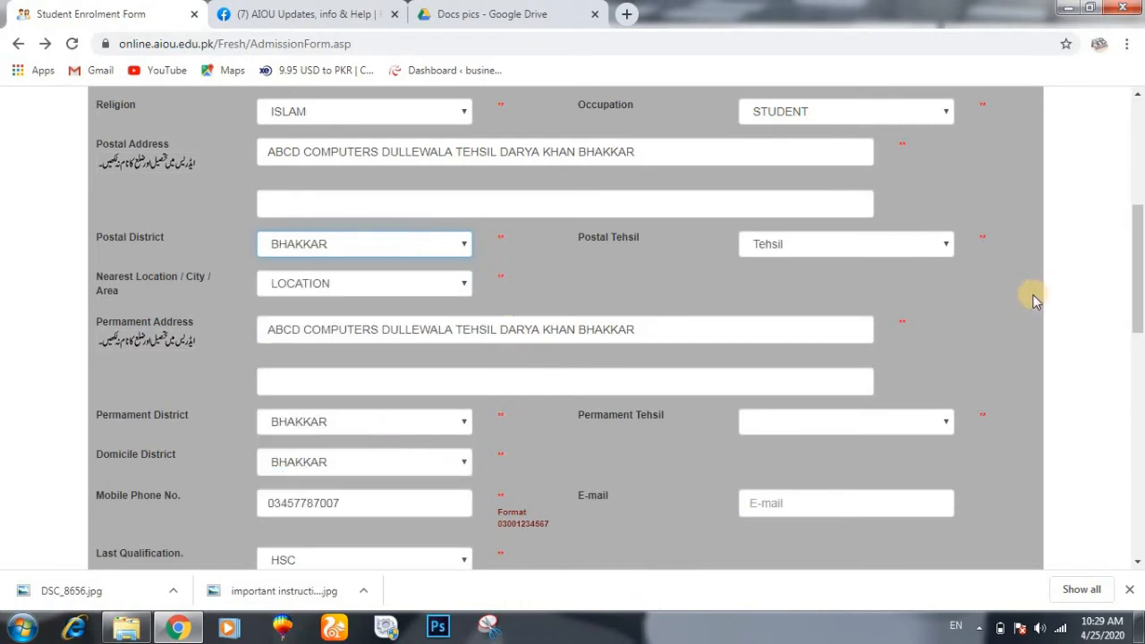
pyautogui.click(893, 245)
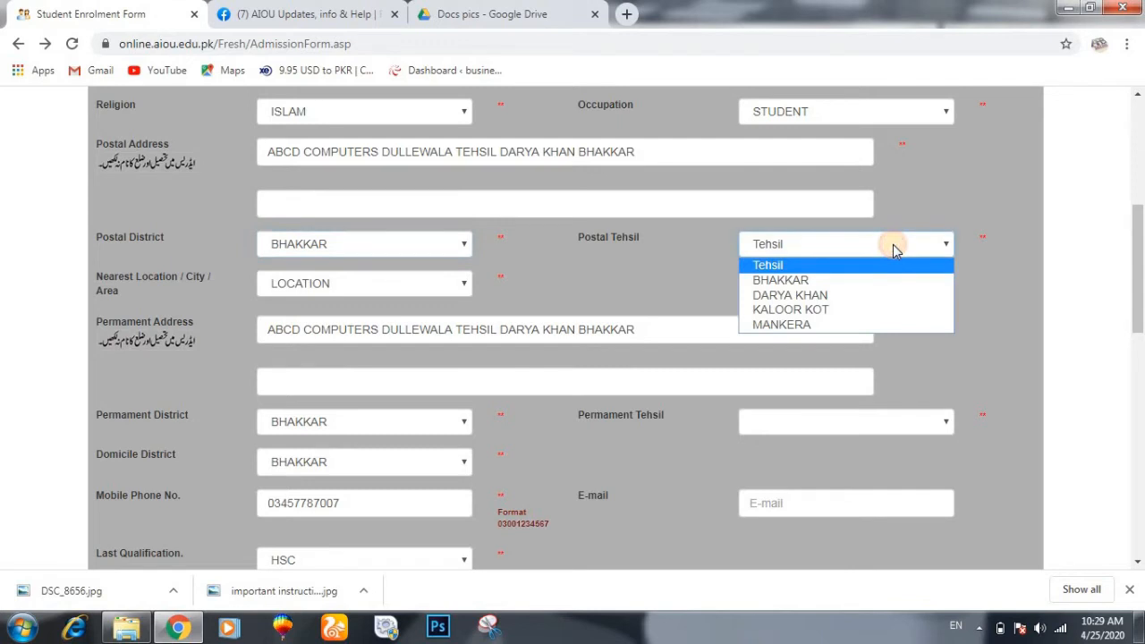
pyautogui.click(897, 295)
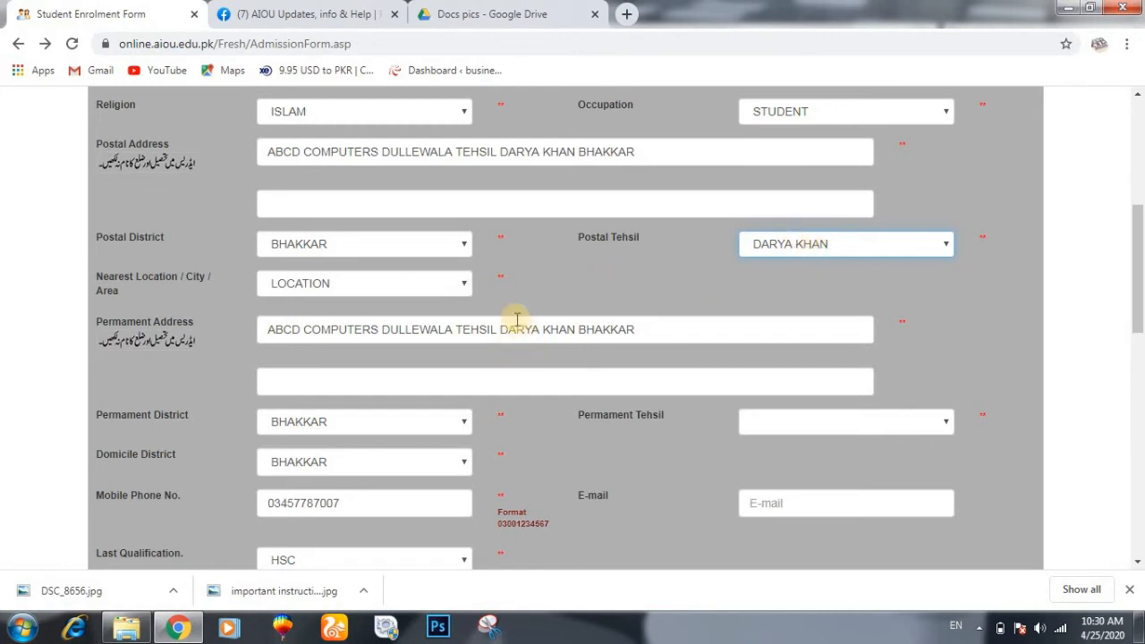
# - Set Nearest Location to Dullewala (Town), Darya Khan and scroll down to Courses Information
pyautogui.click(465, 247)
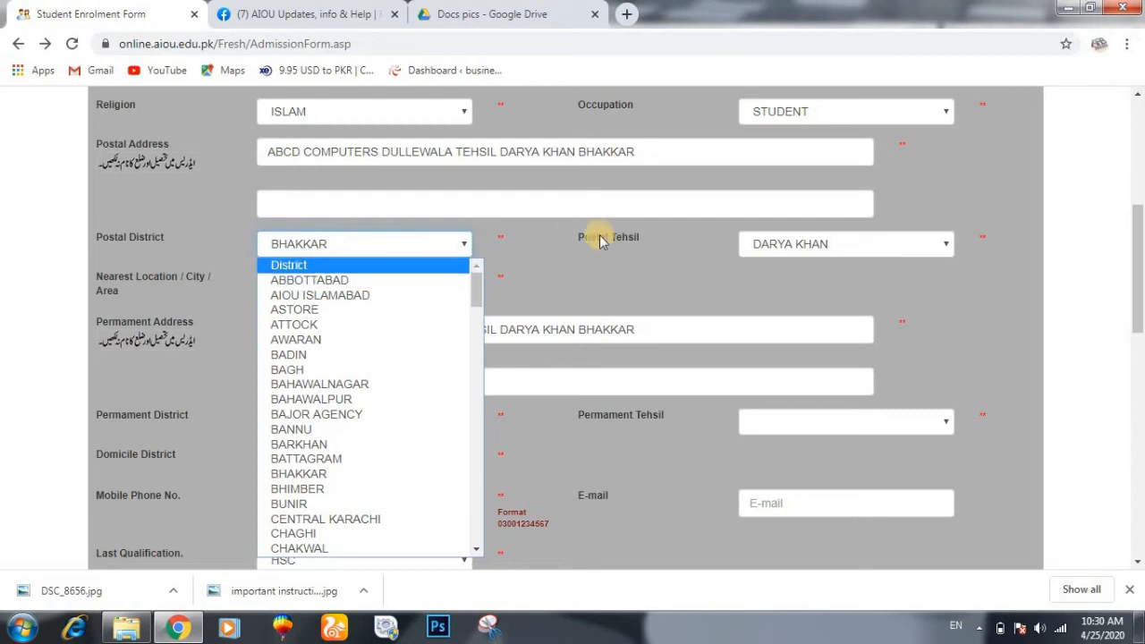
pyautogui.click(642, 266)
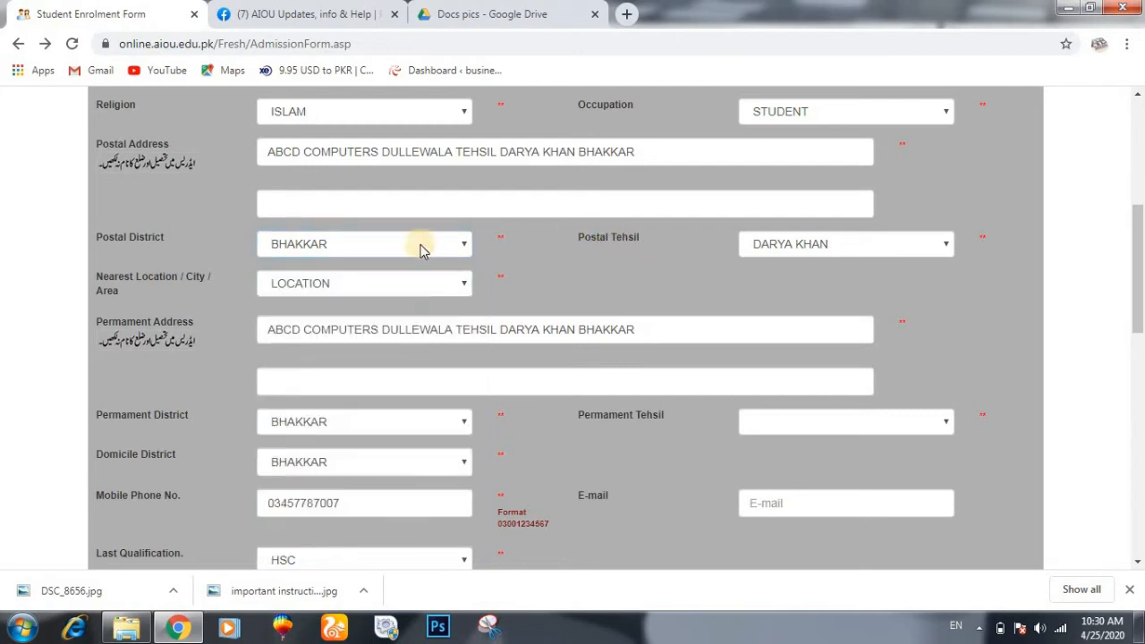
pyautogui.click(463, 249)
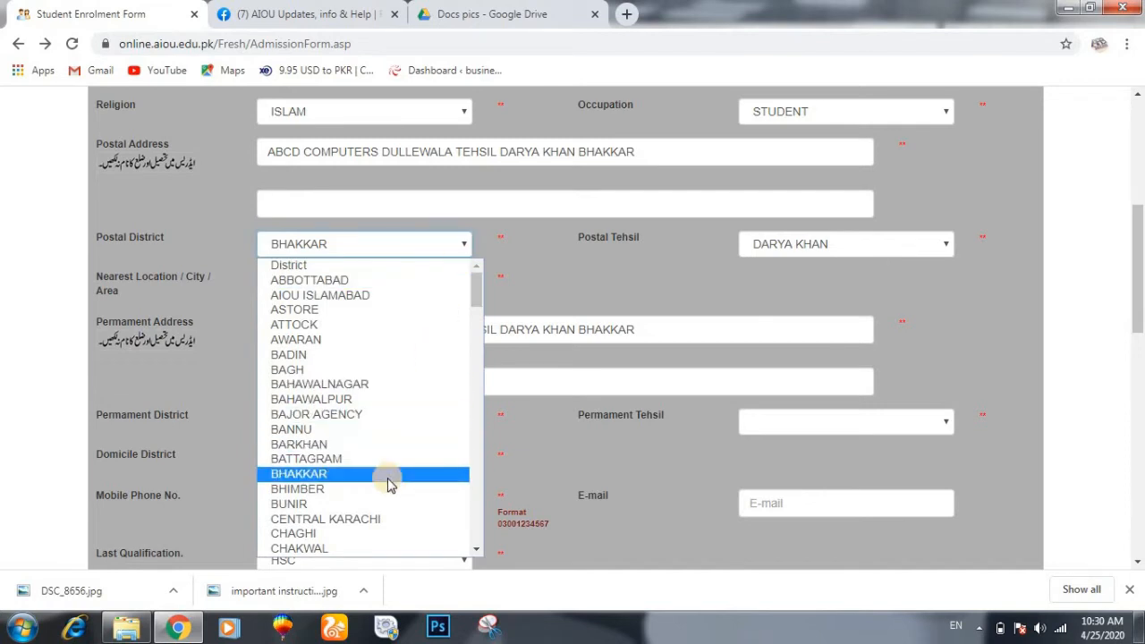
pyautogui.click(531, 270)
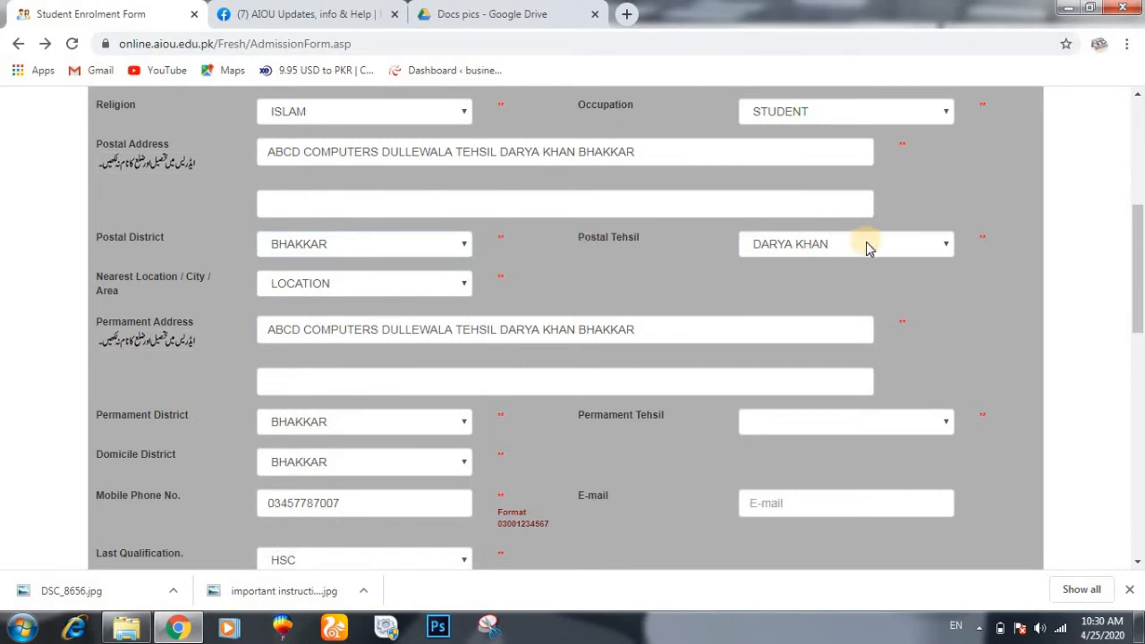
pyautogui.click(464, 285)
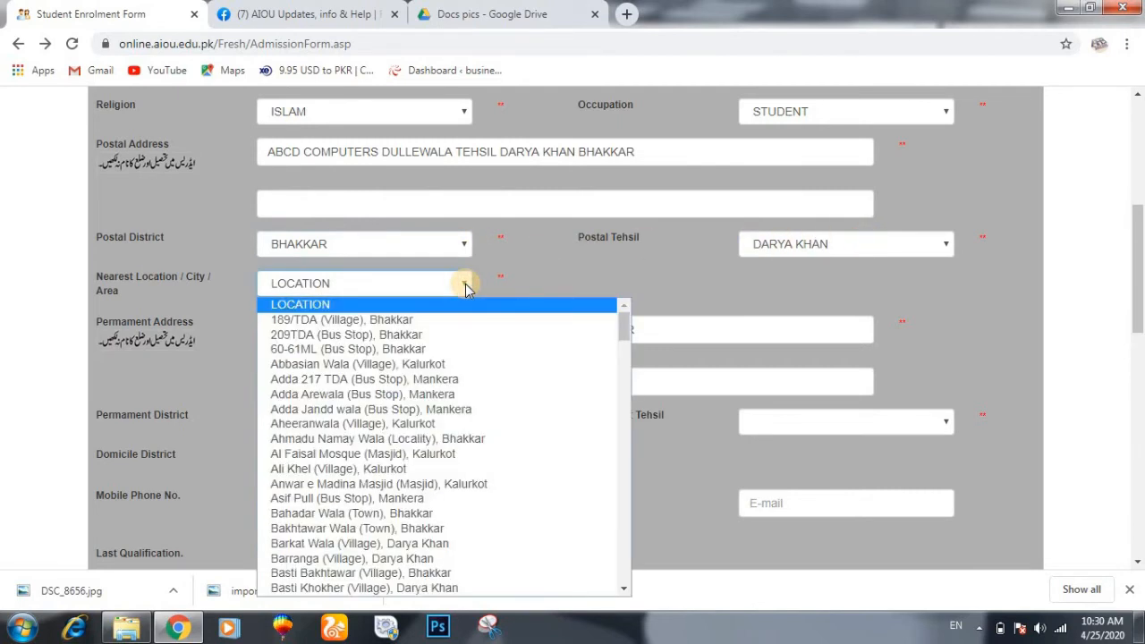
pyautogui.press('d')
pyautogui.press('d')
pyautogui.press('d')
pyautogui.press('d')
pyautogui.press('d')
pyautogui.press('d')
pyautogui.press('d')
pyautogui.press('d')
pyautogui.press('d')
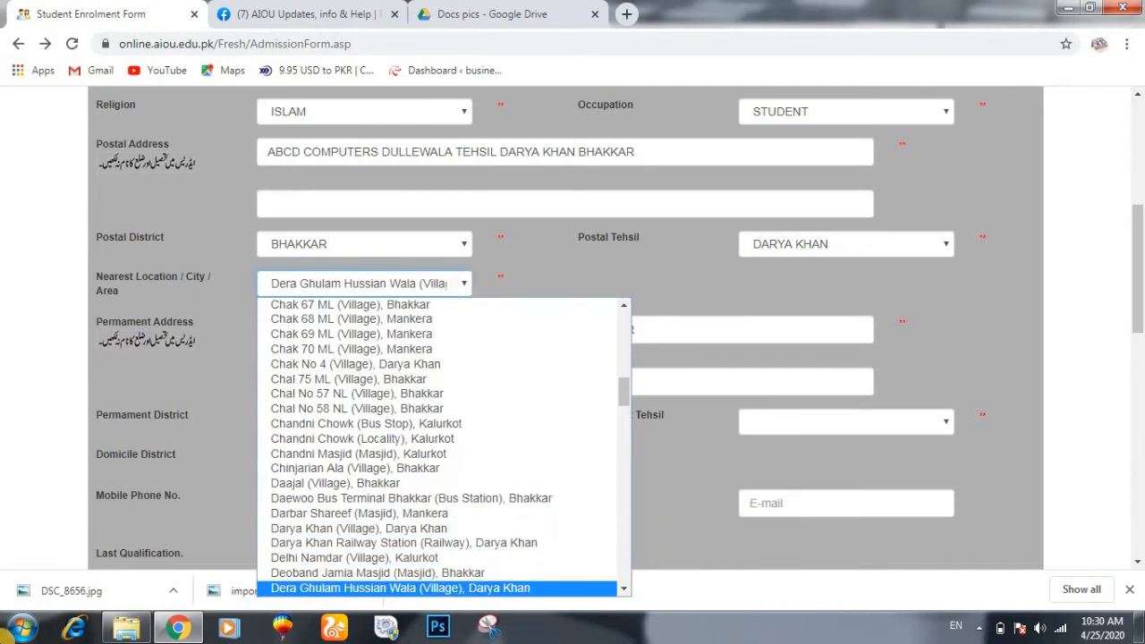
pyautogui.press('d')
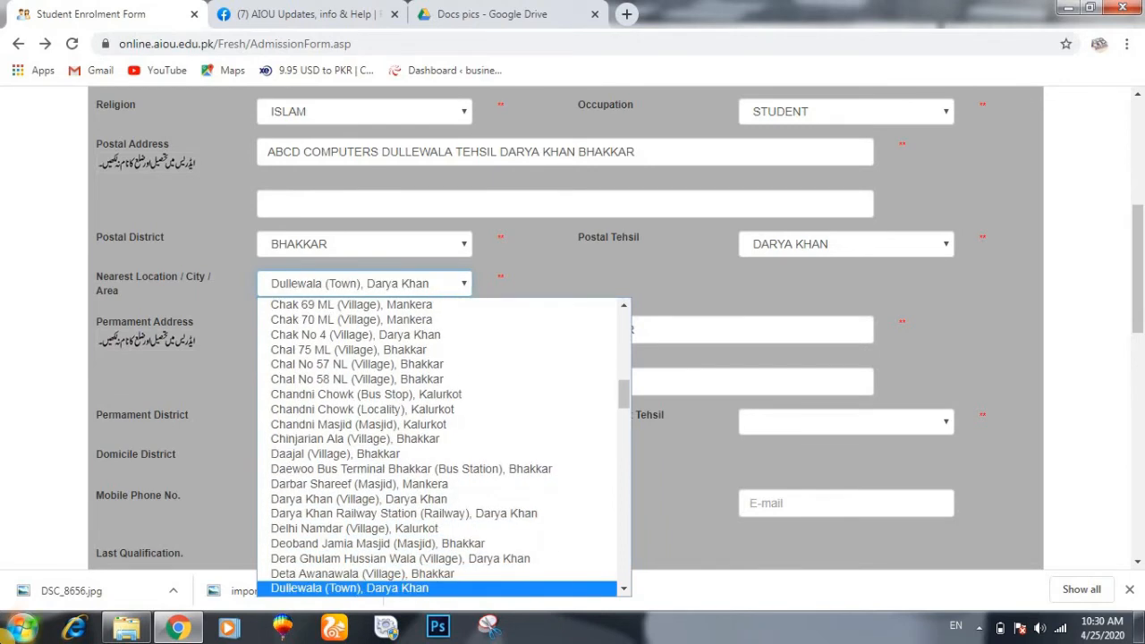
pyautogui.press('Return')
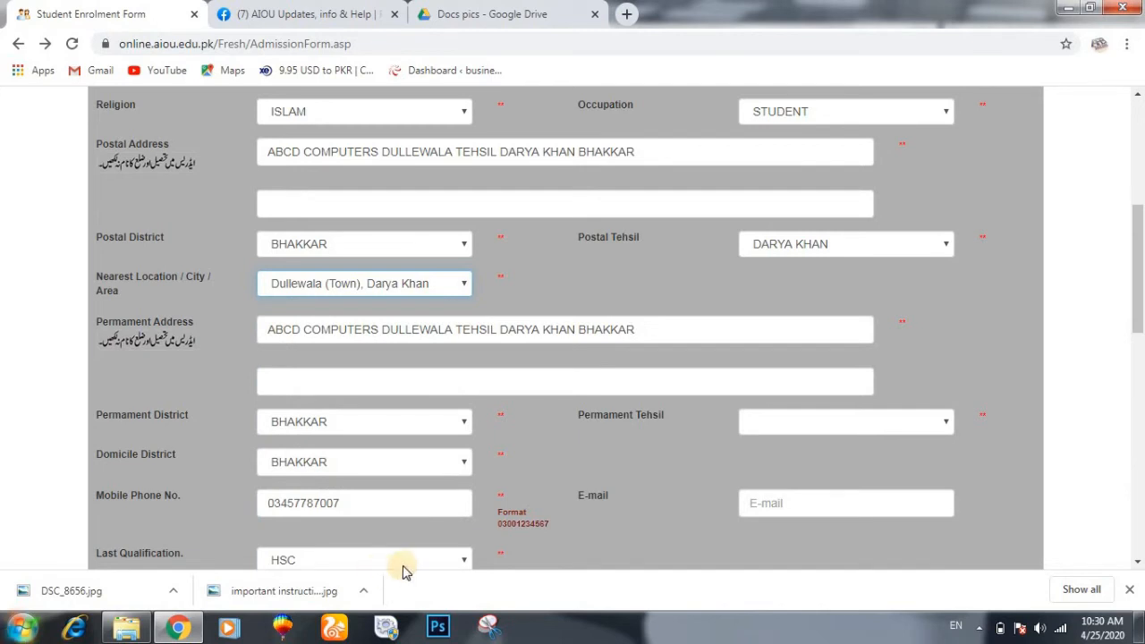
pyautogui.scroll(-10, 598, 452)
pyautogui.scroll(-1, 600, 454)
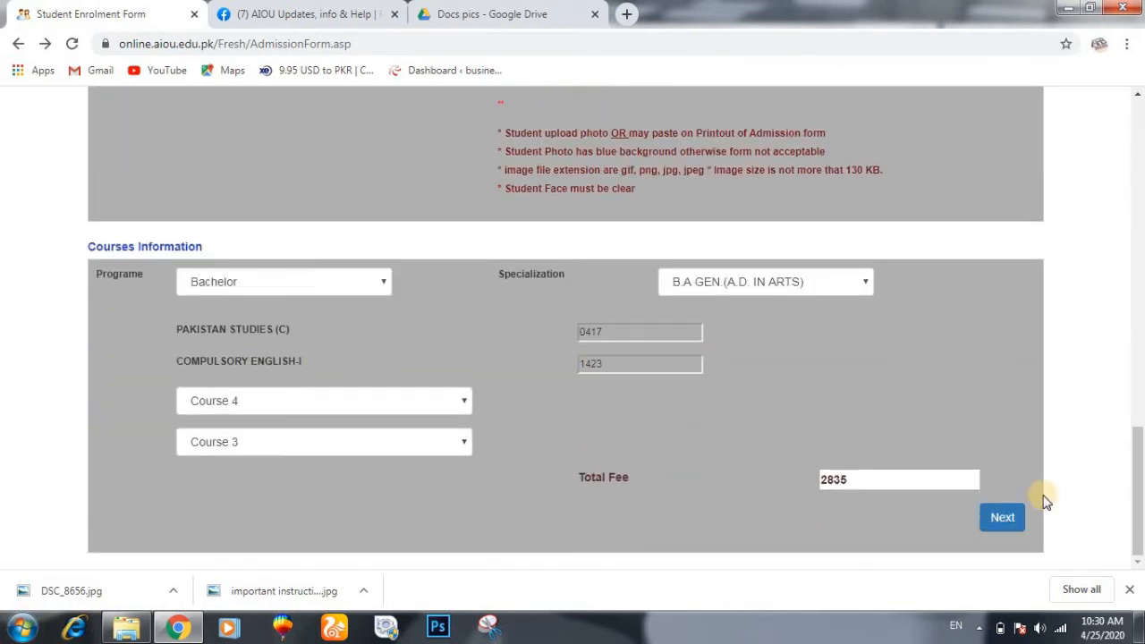
# - Try to continue, dismiss the missing permanent tehsil warning, and find the tehsil list empty
pyautogui.click(1005, 519)
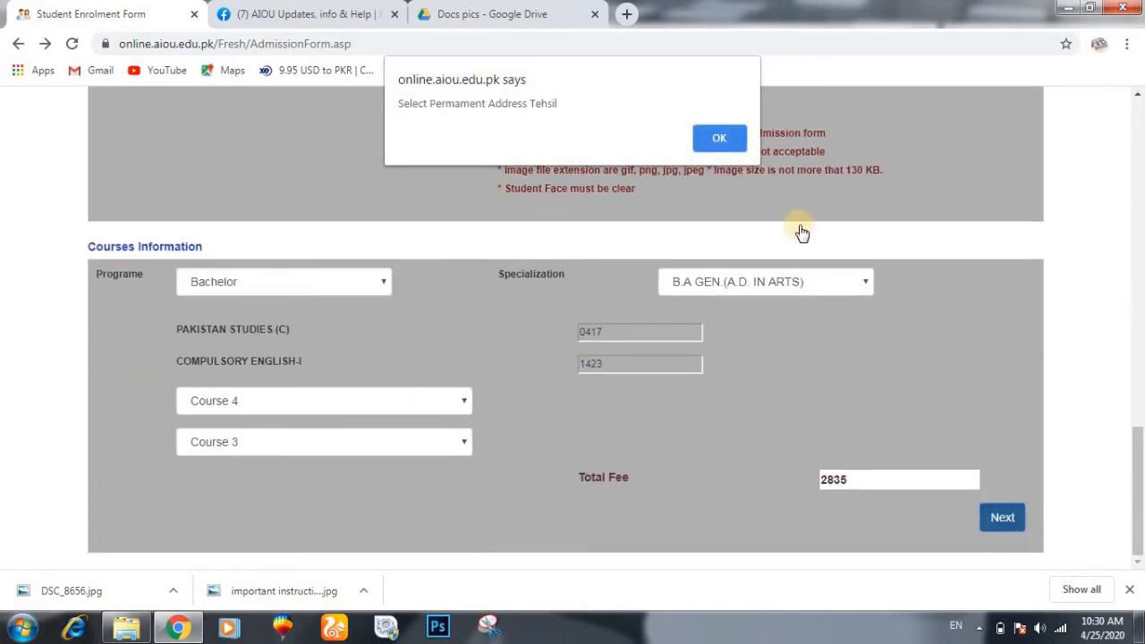
pyautogui.click(723, 141)
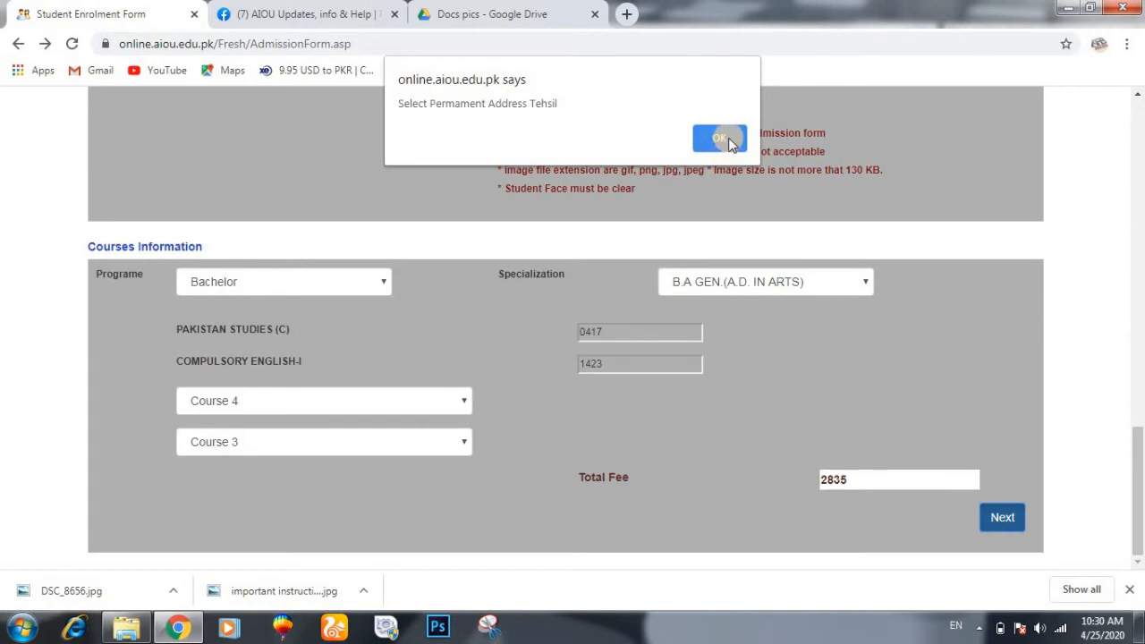
pyautogui.click(726, 141)
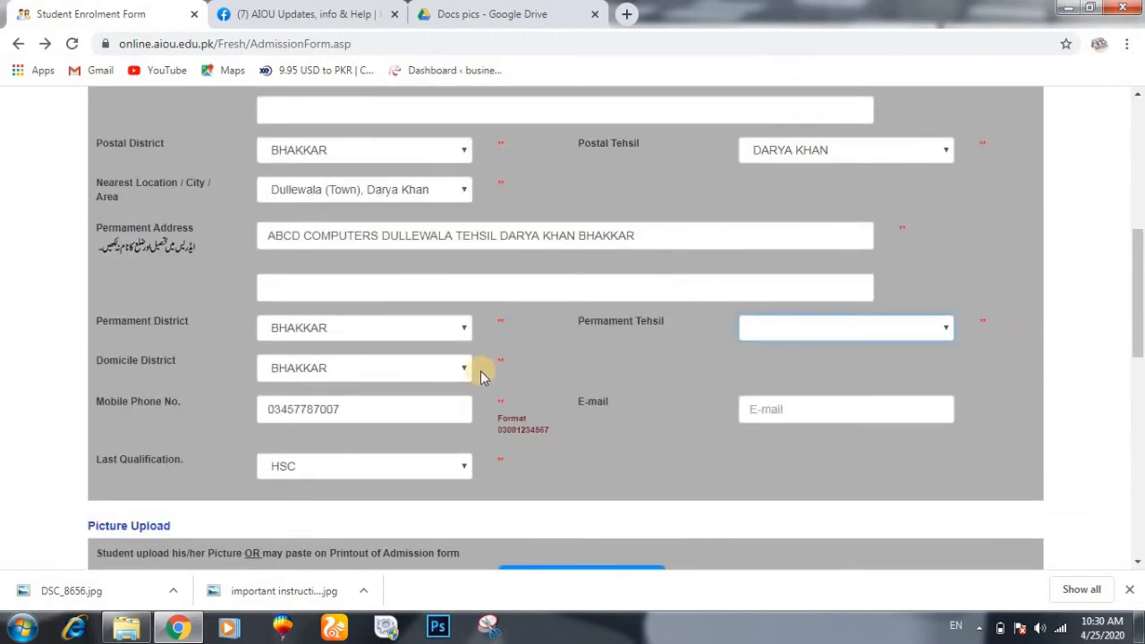
pyautogui.scroll(1, 480, 394)
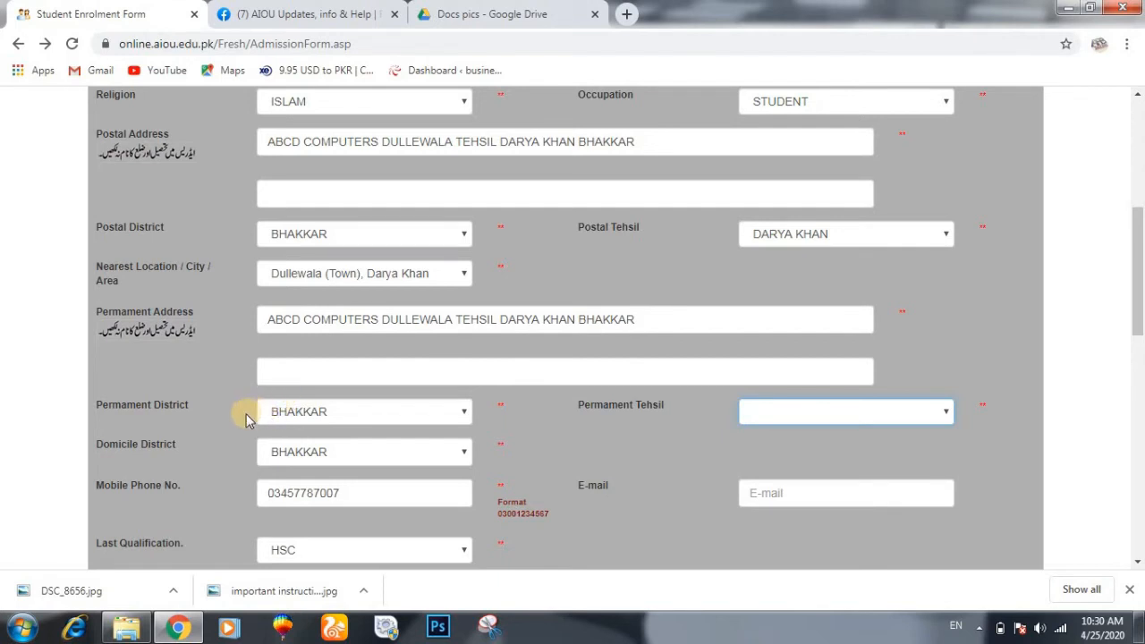
pyautogui.click(821, 416)
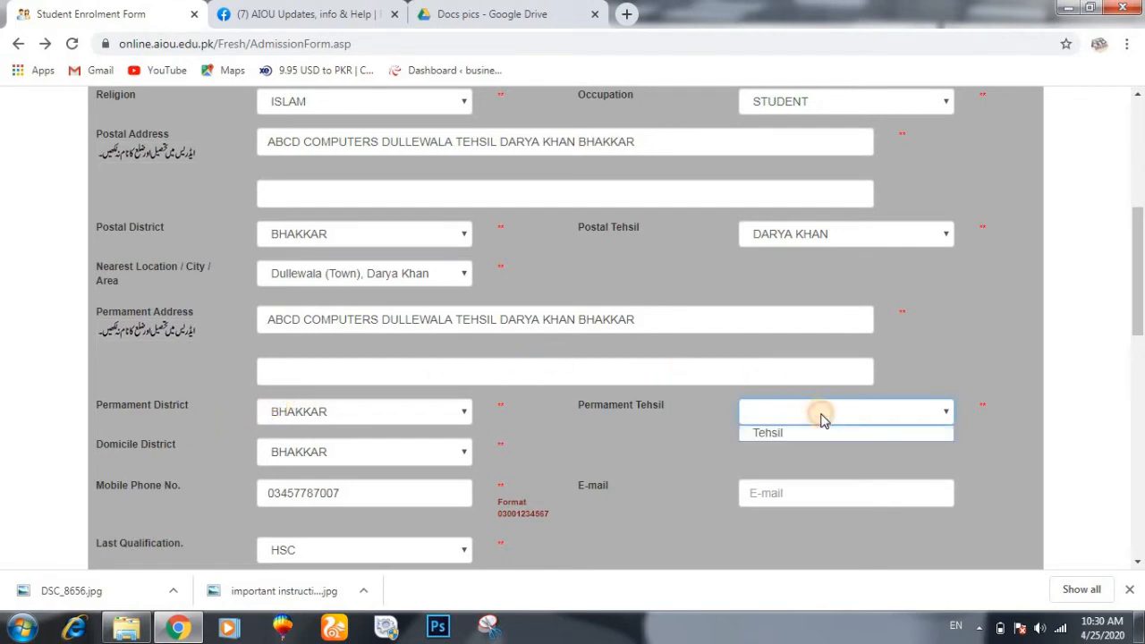
pyautogui.click(822, 417)
pyautogui.click(821, 417)
pyautogui.click(821, 417)
pyautogui.click(821, 416)
pyautogui.click(821, 417)
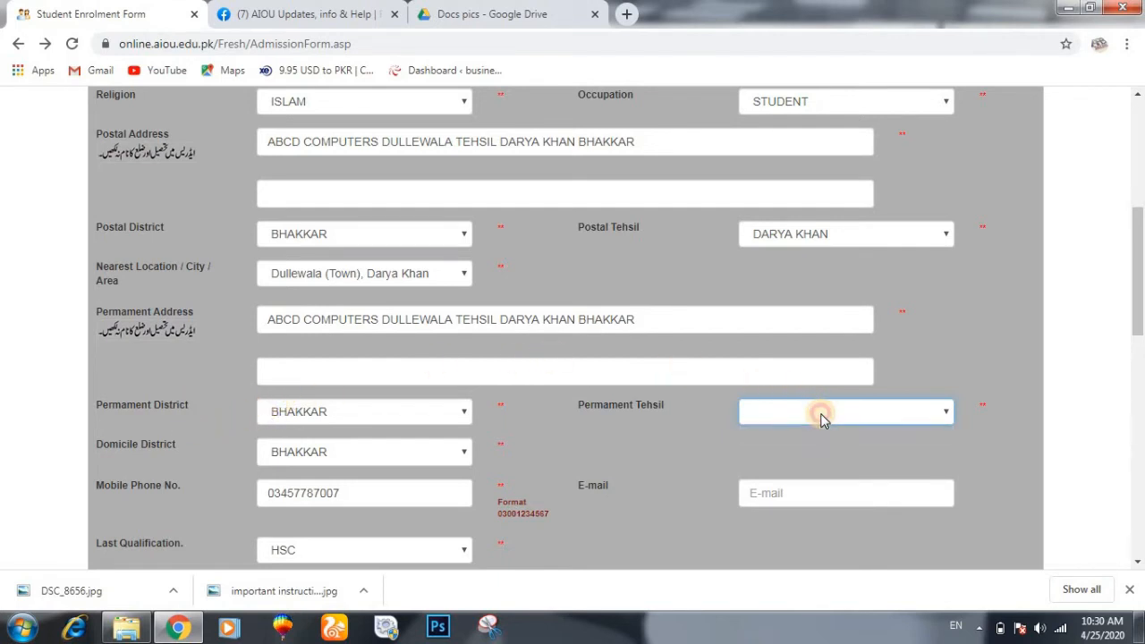
pyautogui.click(821, 416)
pyautogui.click(821, 416)
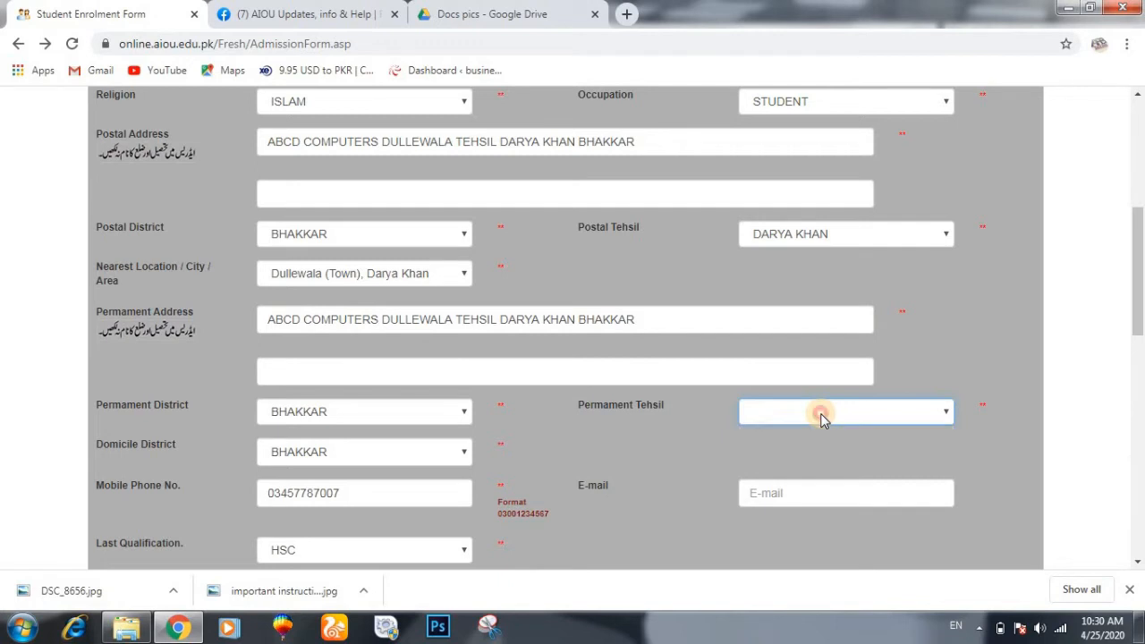
# - Choose CHAKWAL for Permanent District, Permanent Tehsil and Domicile District
pyautogui.click(441, 412)
pyautogui.scroll(-1, 417, 388)
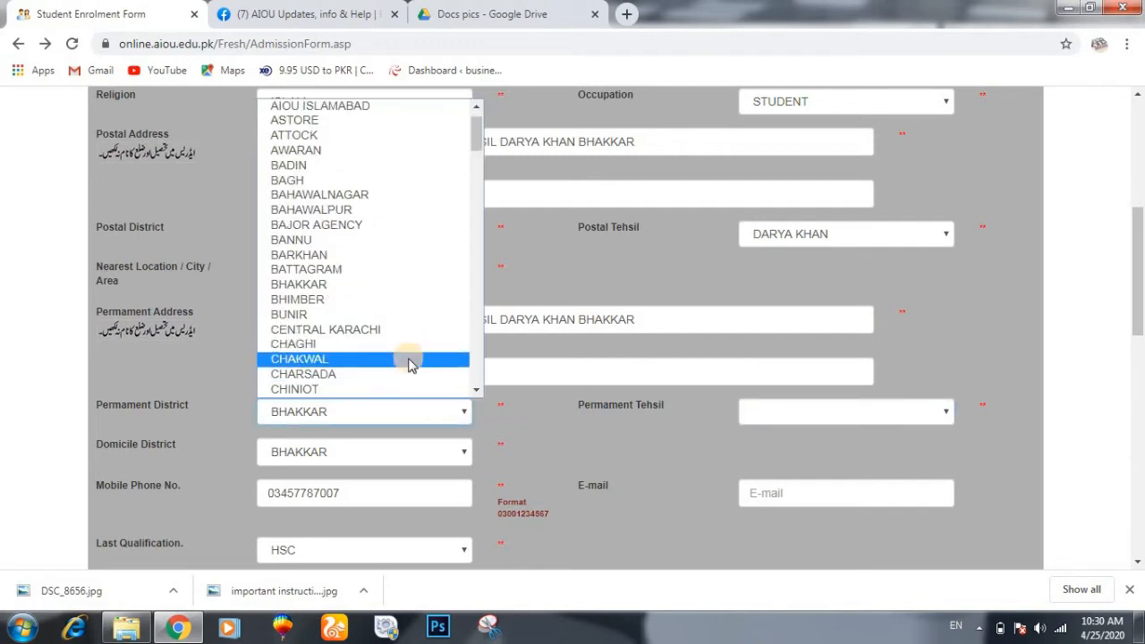
pyautogui.click(410, 364)
pyautogui.click(804, 422)
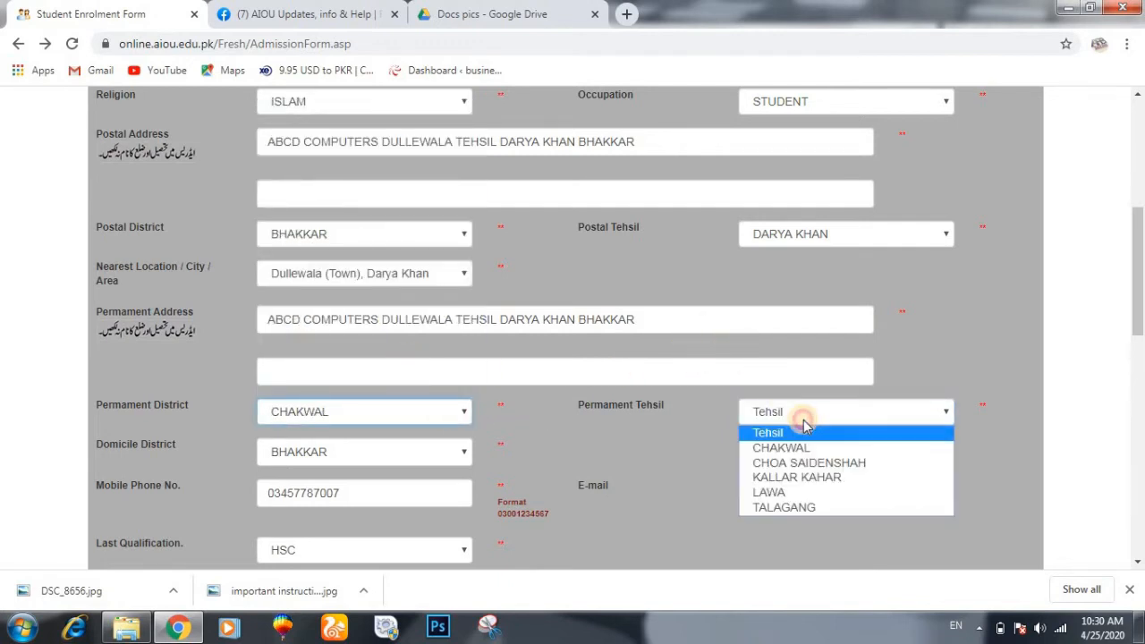
pyautogui.click(751, 447)
pyautogui.click(412, 454)
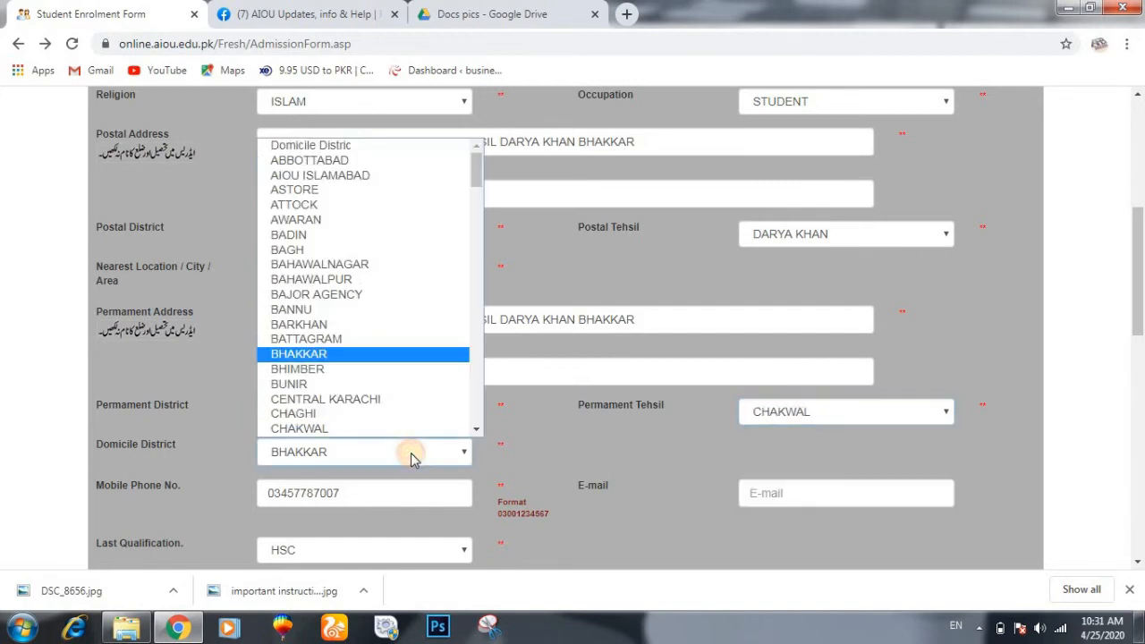
pyautogui.scroll(-1, 403, 420)
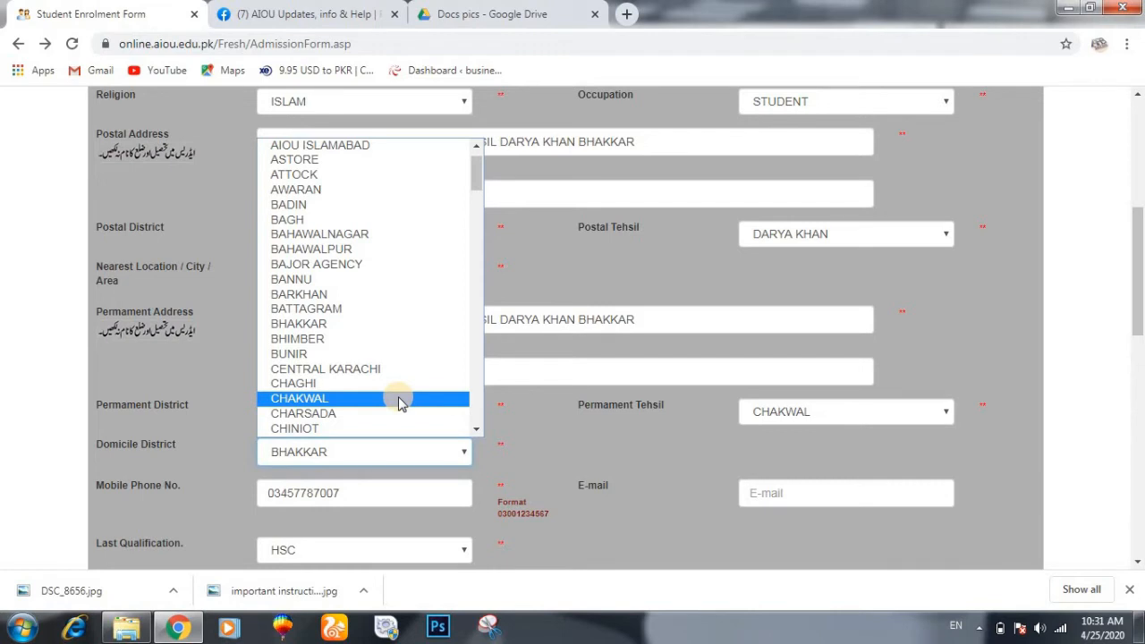
pyautogui.click(399, 400)
pyautogui.scroll(-10, 572, 410)
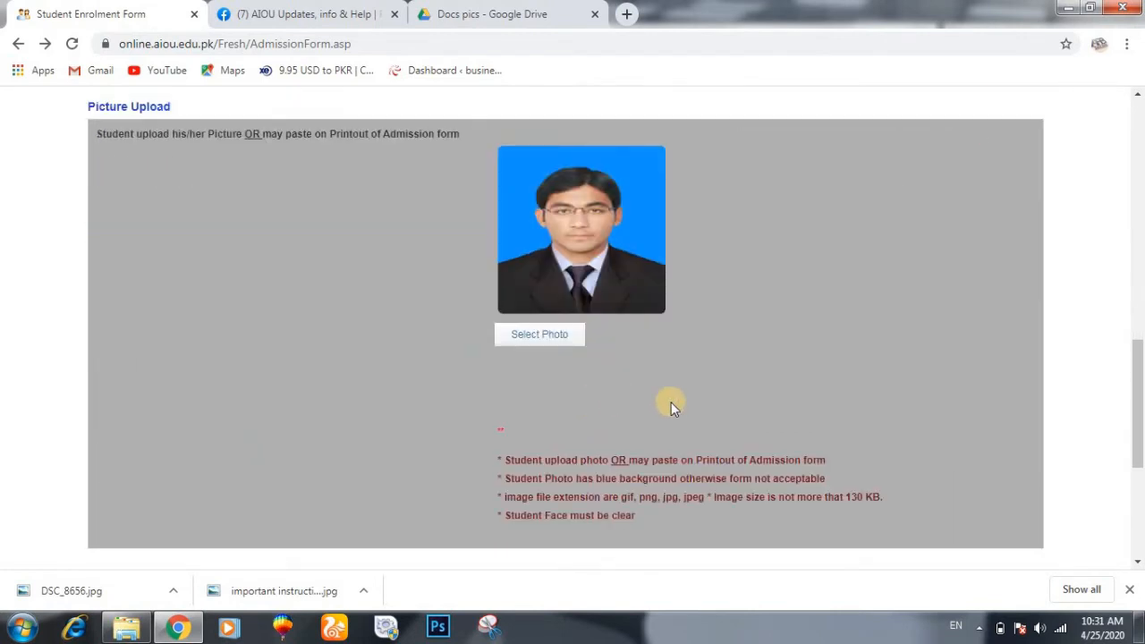
pyautogui.scroll(-3, 674, 407)
# - After the Course 3 warning, pick BUSINESS STATISTICS for Course 4 and ISLAMIAT (C) for Course 3, then continue
pyautogui.click(1006, 519)
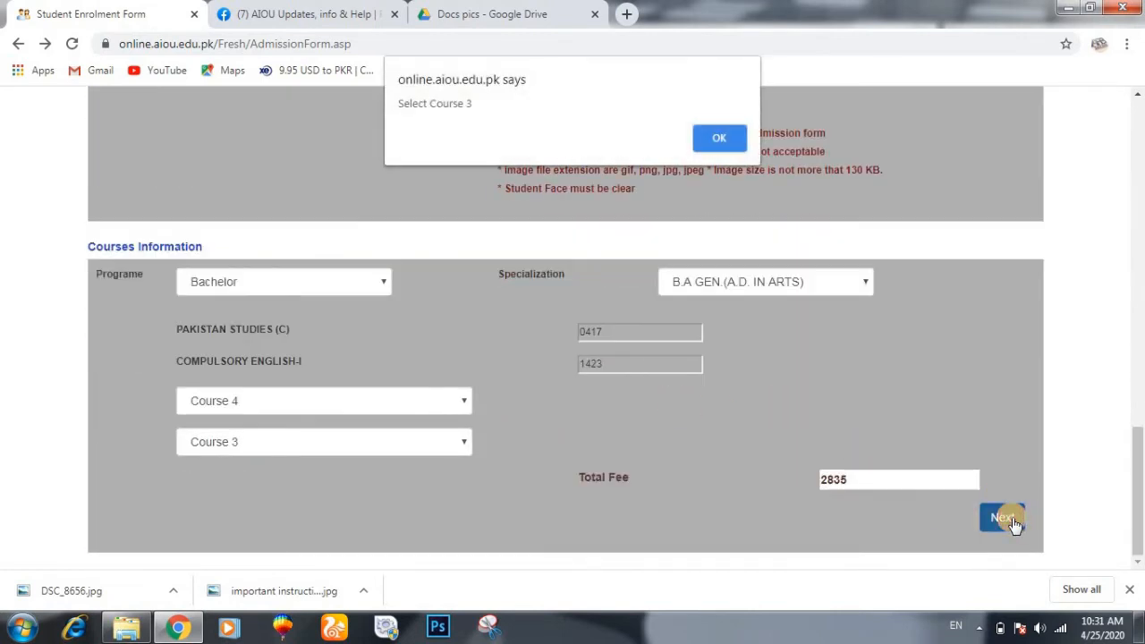
pyautogui.click(721, 140)
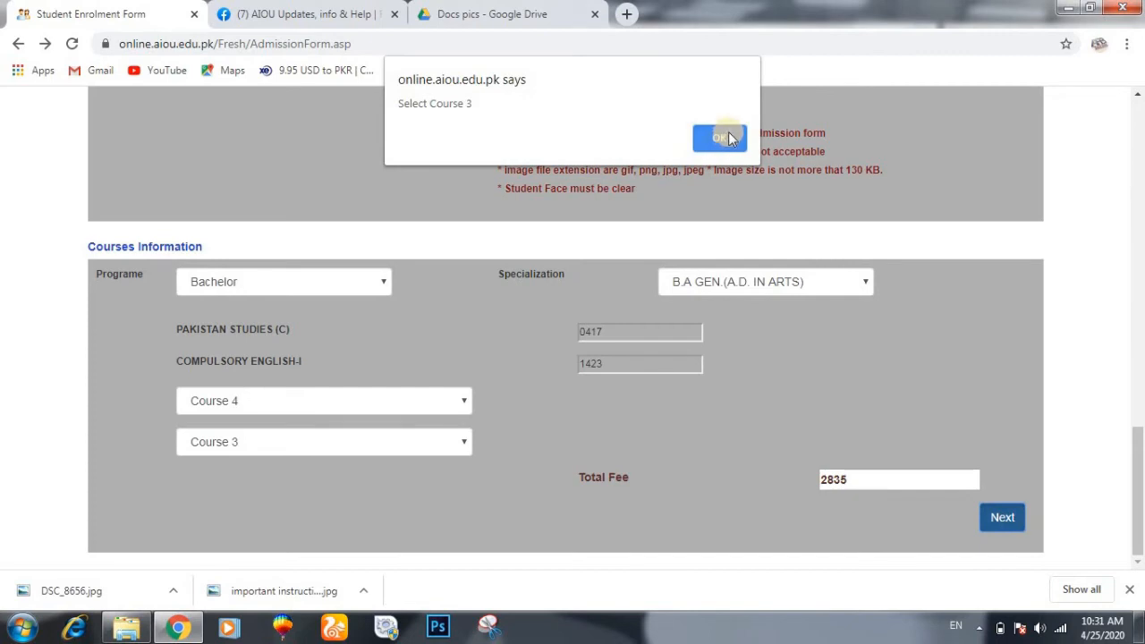
pyautogui.click(726, 137)
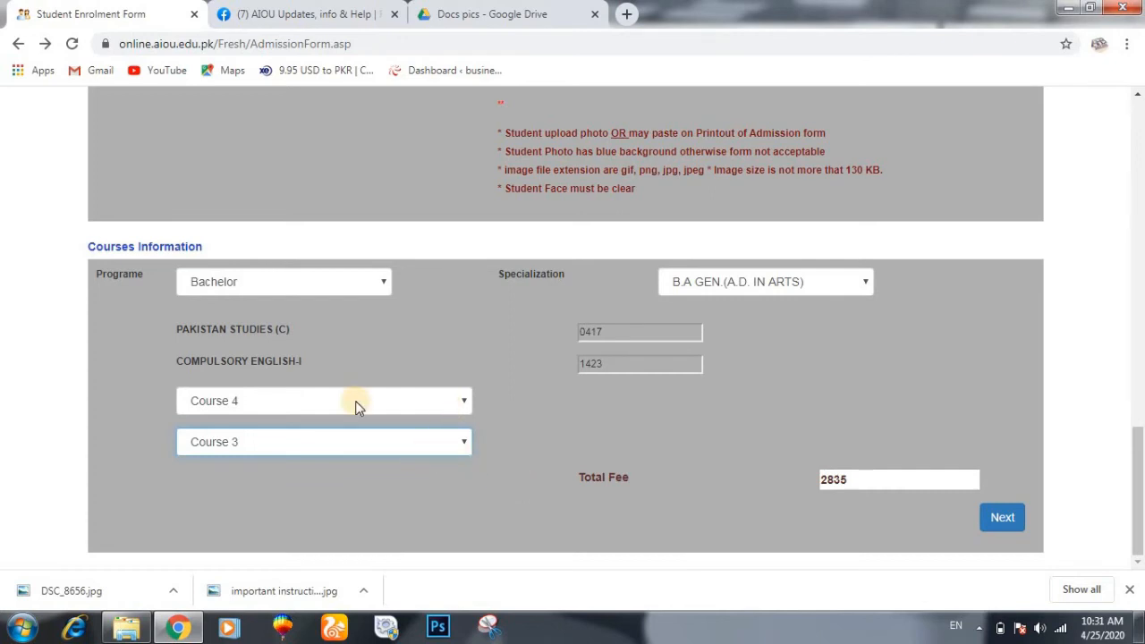
pyautogui.click(407, 401)
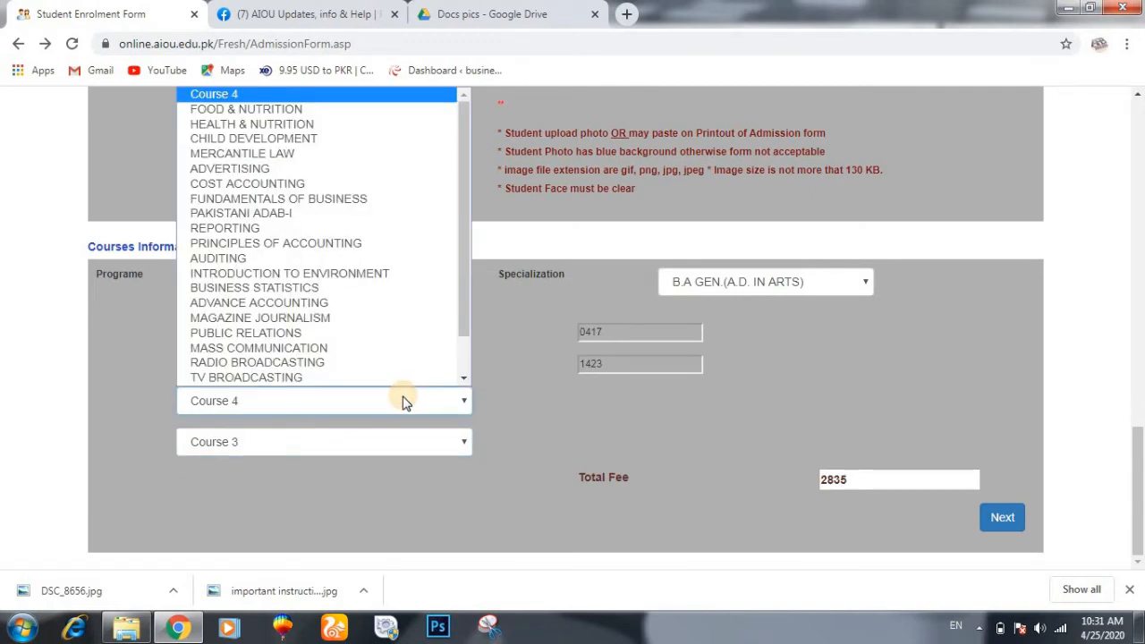
pyautogui.scroll(-1, 397, 304)
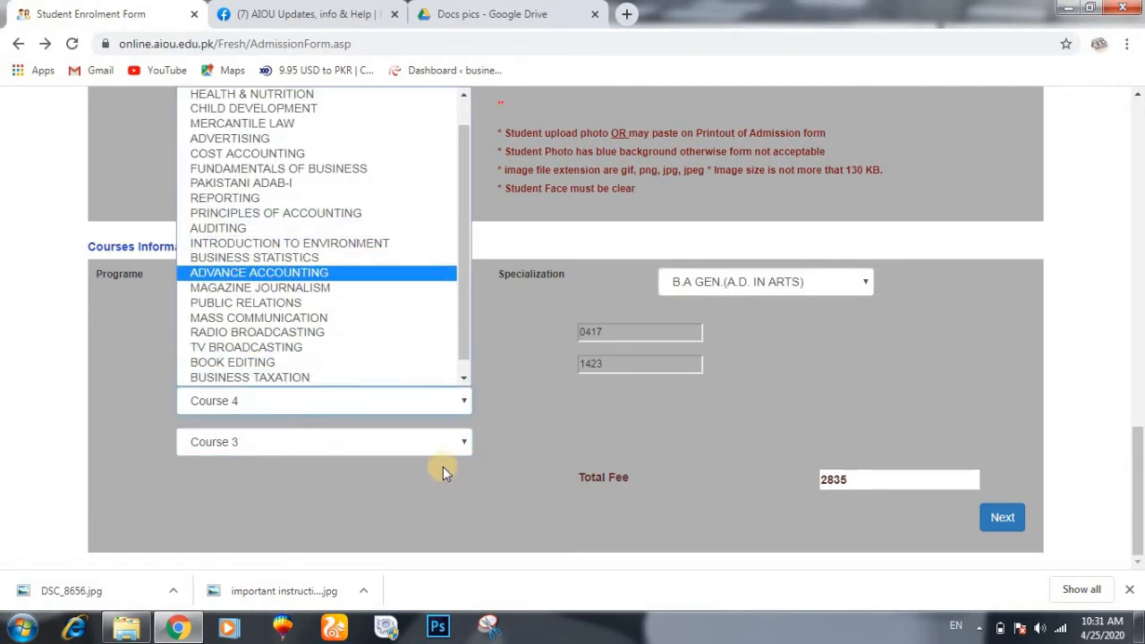
pyautogui.click(352, 262)
pyautogui.click(385, 443)
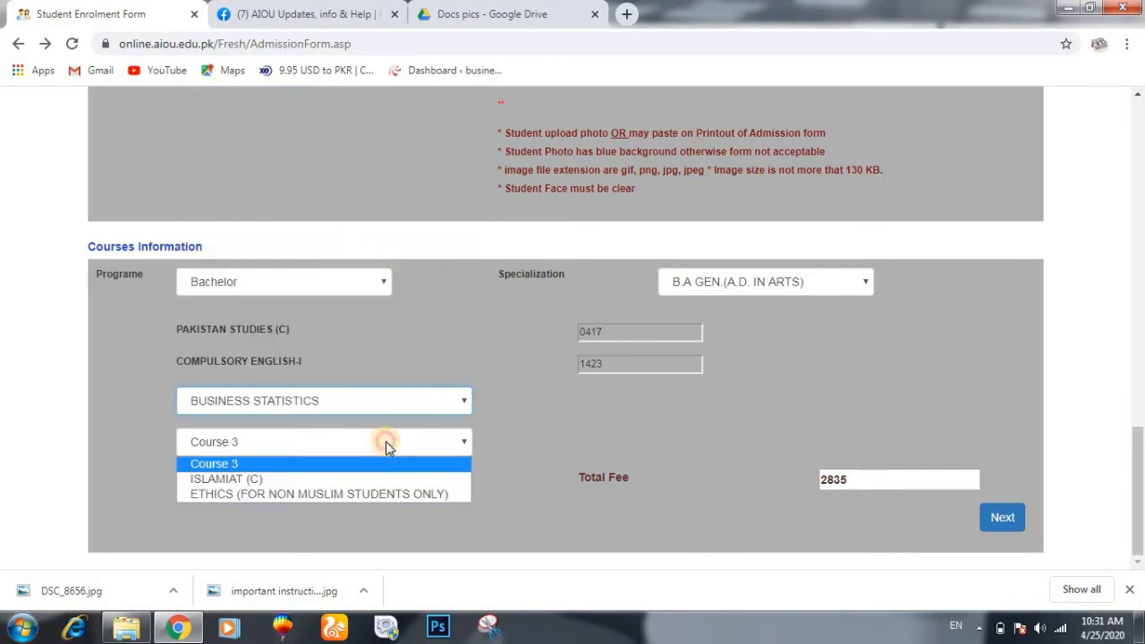
pyautogui.click(389, 479)
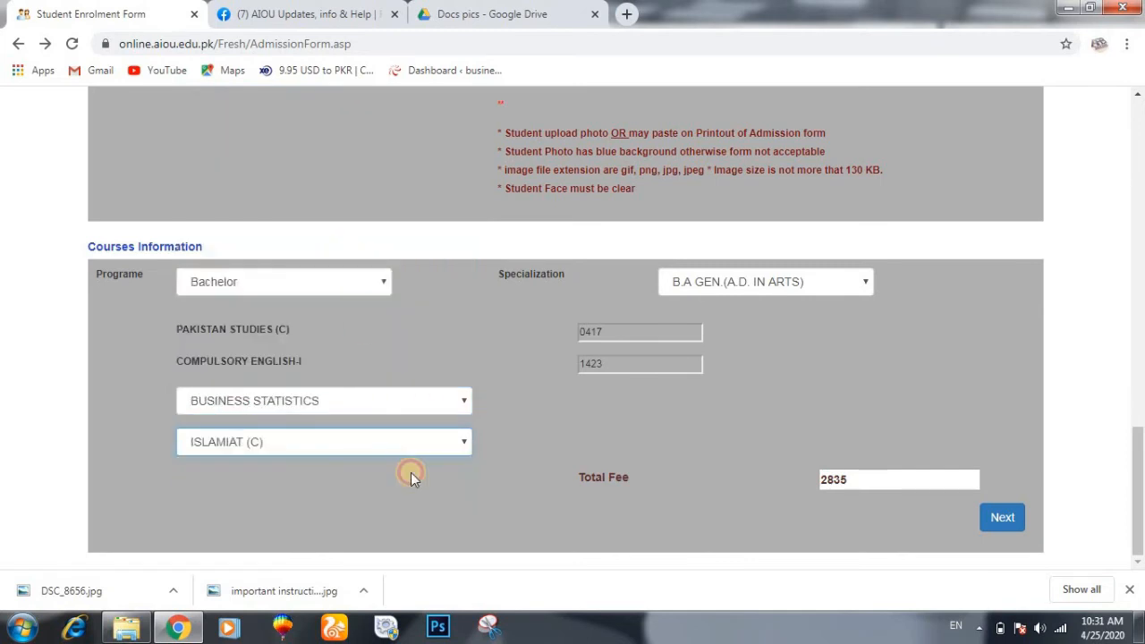
pyautogui.click(1003, 518)
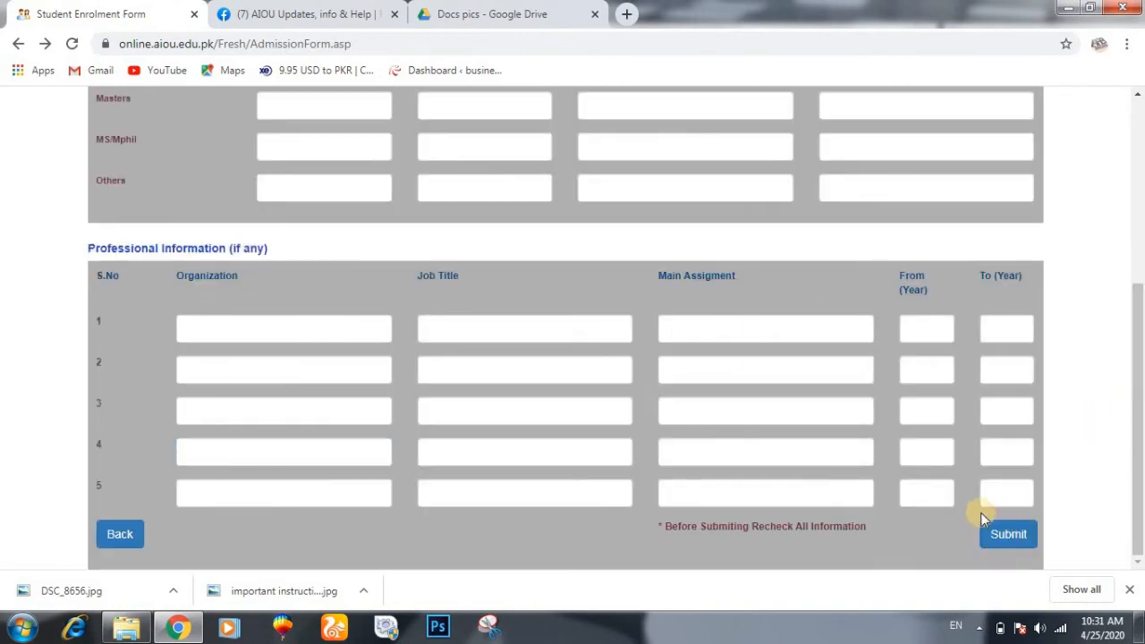
pyautogui.scroll(4, 603, 377)
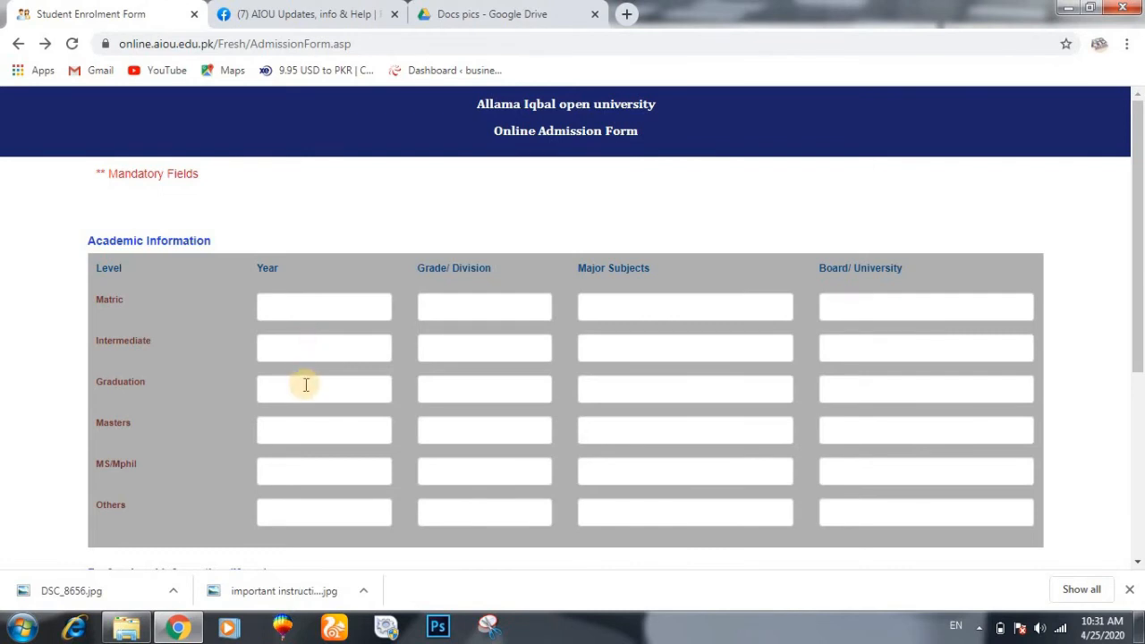
pyautogui.scroll(-4, 305, 385)
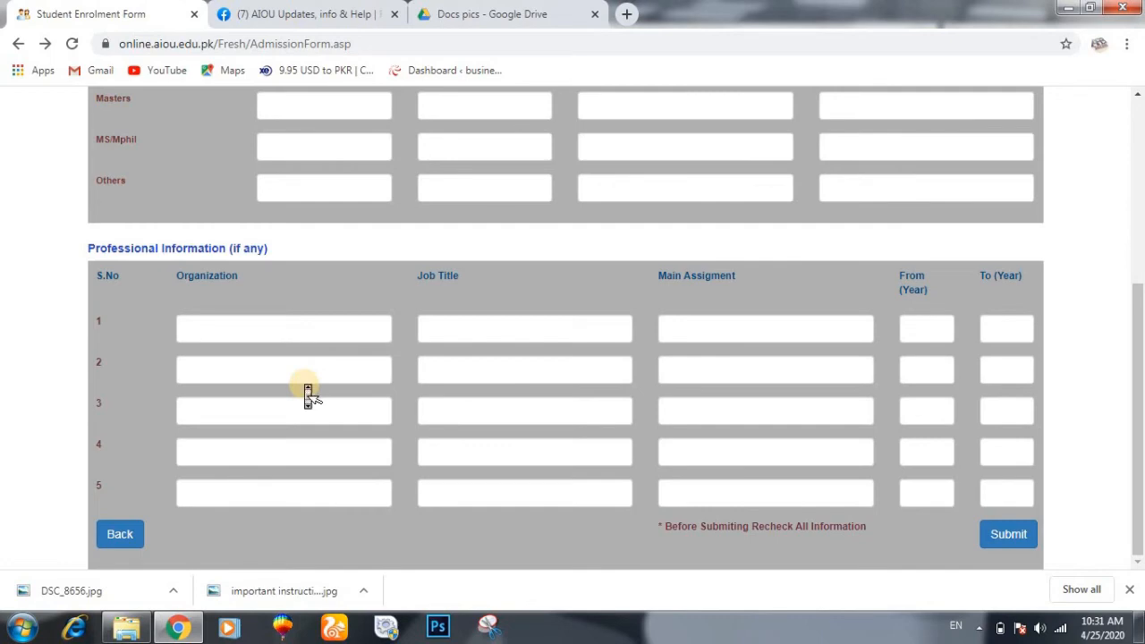
pyautogui.scroll(4, 306, 385)
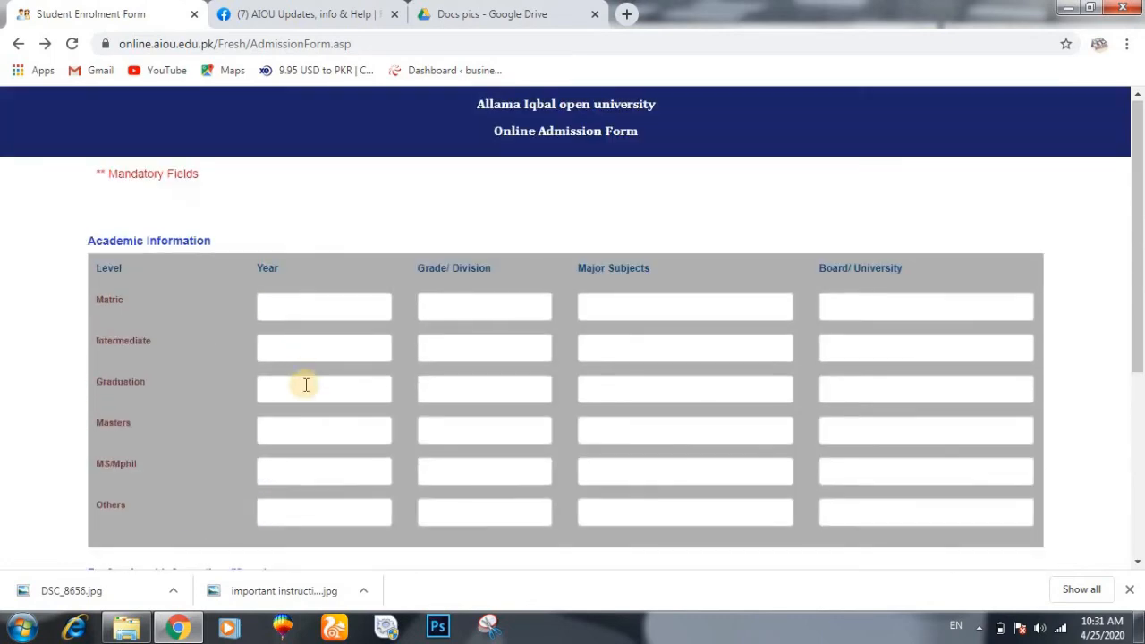
# - Fill the Matric row: year 2010, grade A, SCIENCE, BISE Sargodha board
pyautogui.click(303, 307)
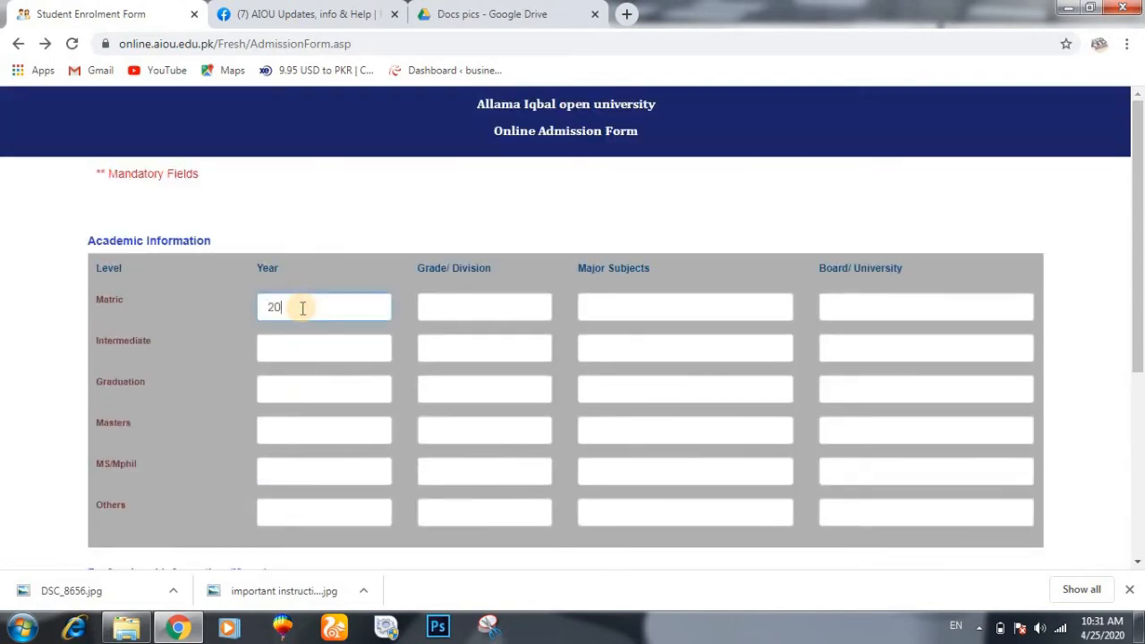
pyautogui.click(473, 305)
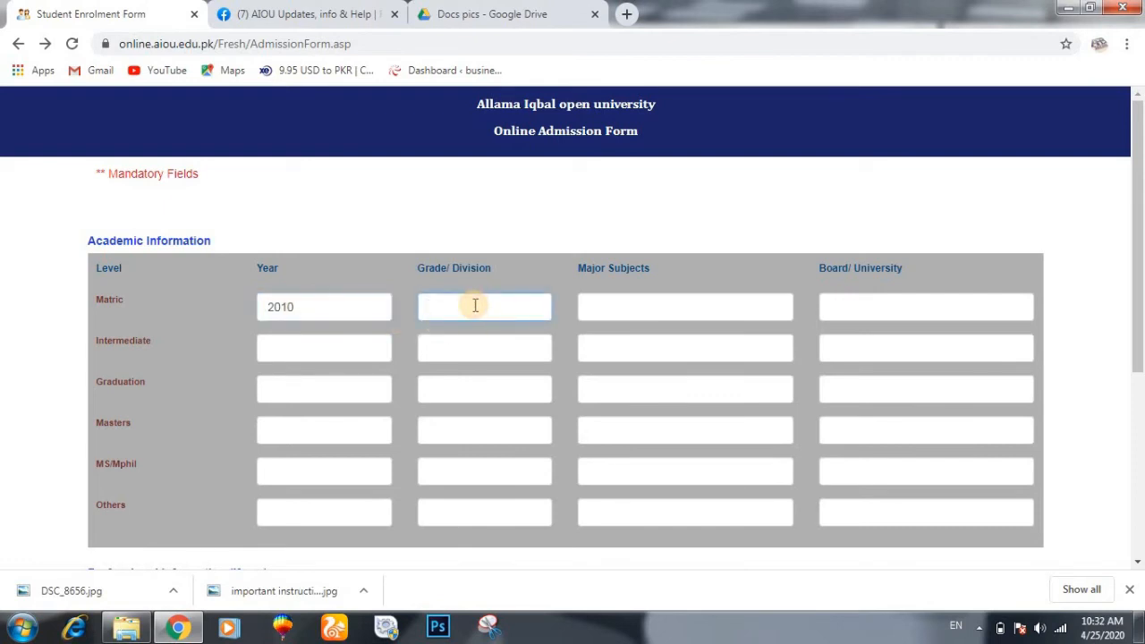
pyautogui.click(691, 306)
pyautogui.write('SC')
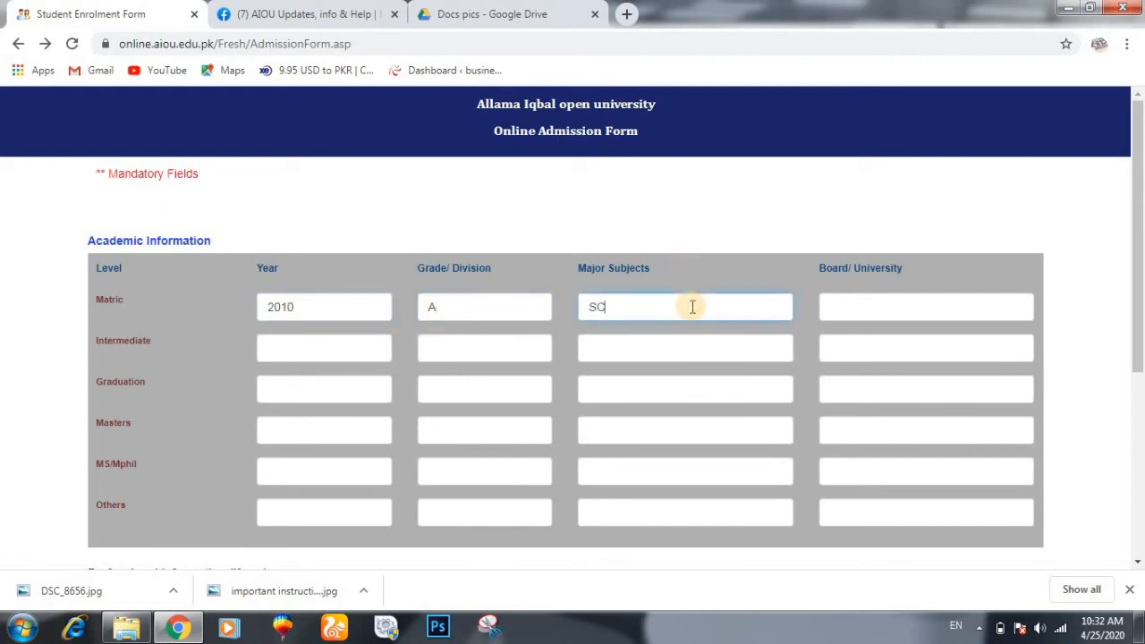
pyautogui.write('IENCE')
pyautogui.click(854, 309)
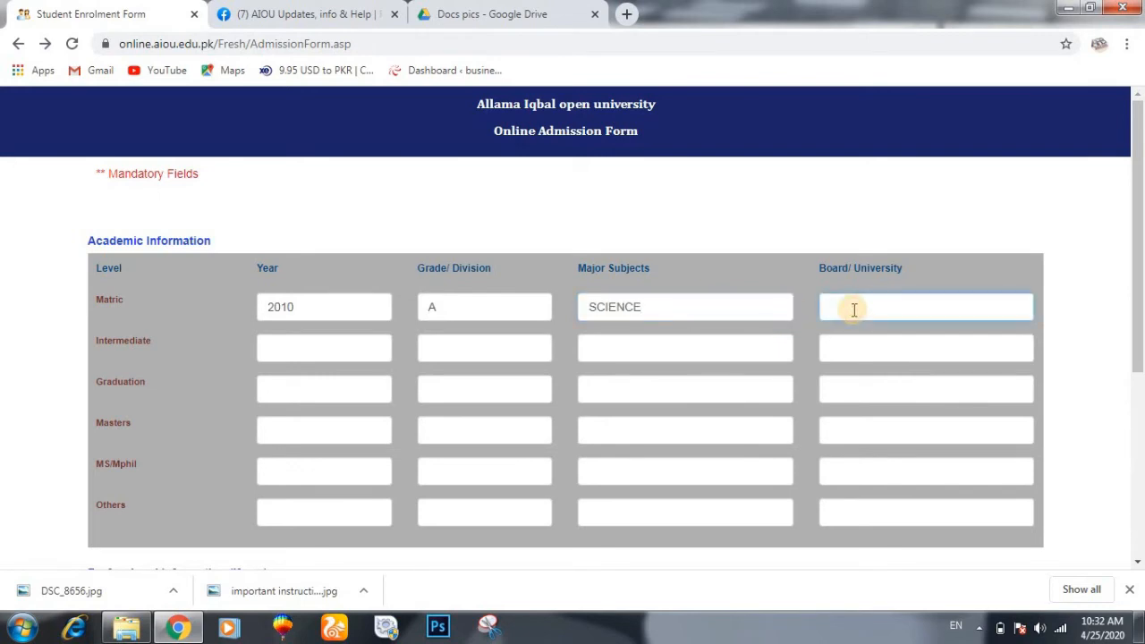
pyautogui.write('BISE SARAGODHA')
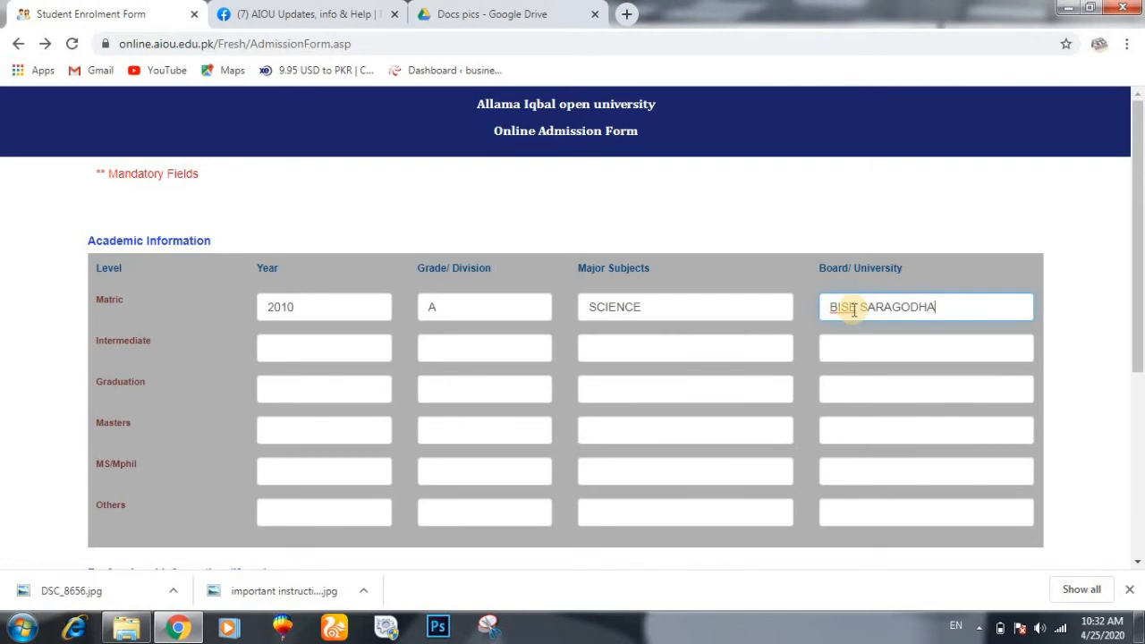
# - Fill the Intermediate row: year 2012, grade A, SCIENCE, BISE SARGODHA, then scroll toward Submit
pyautogui.click(325, 342)
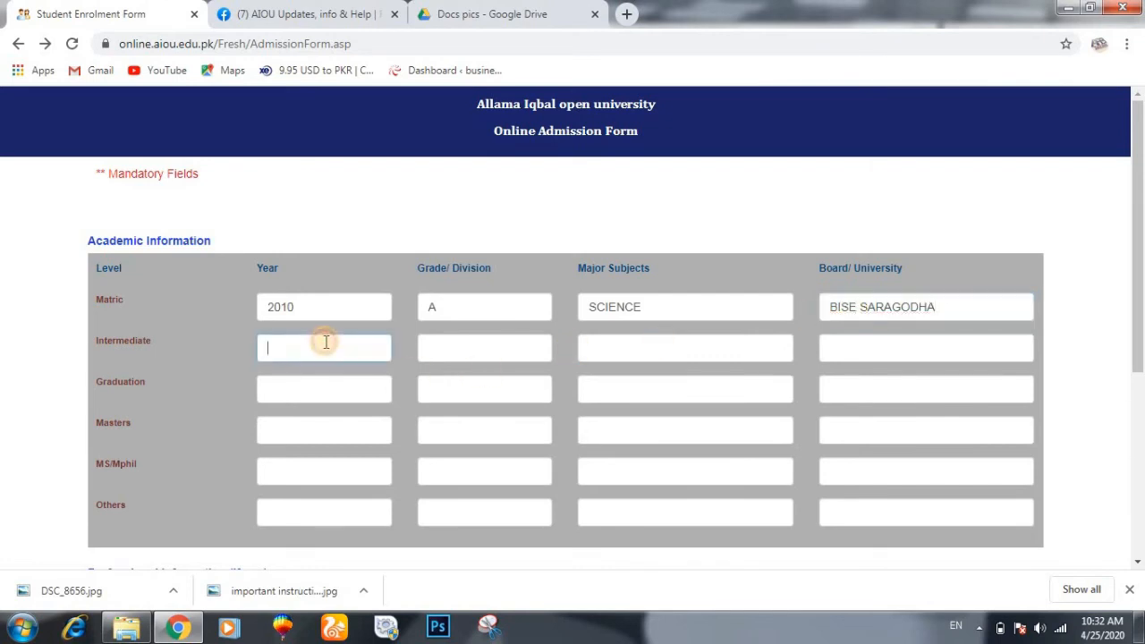
pyautogui.write('2012')
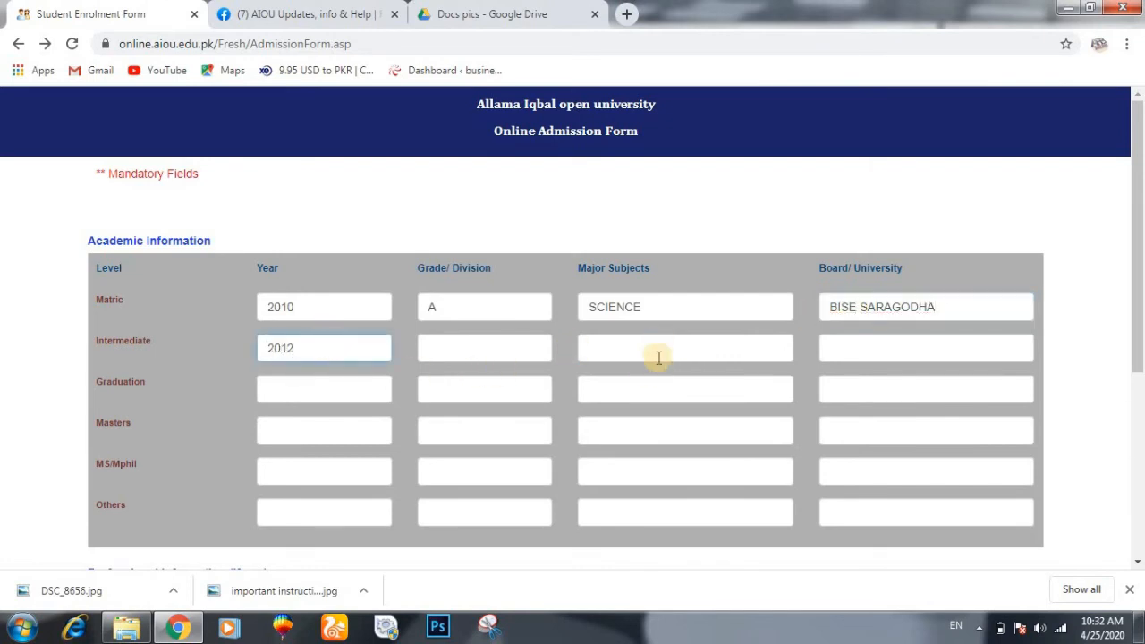
pyautogui.click(488, 347)
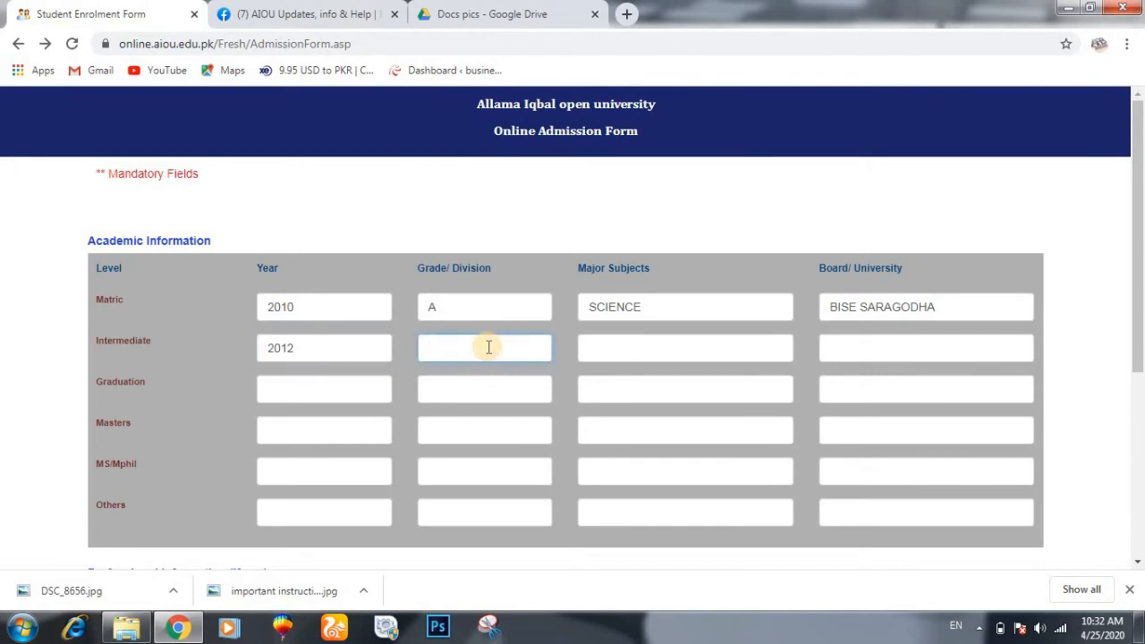
pyautogui.click(603, 352)
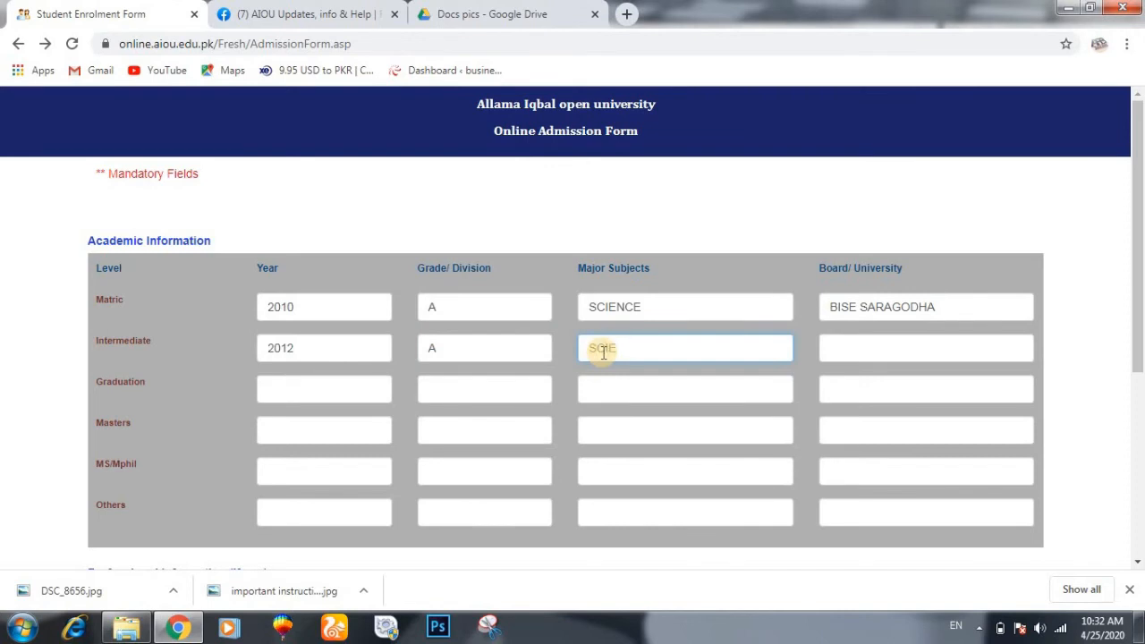
pyautogui.write('NCE')
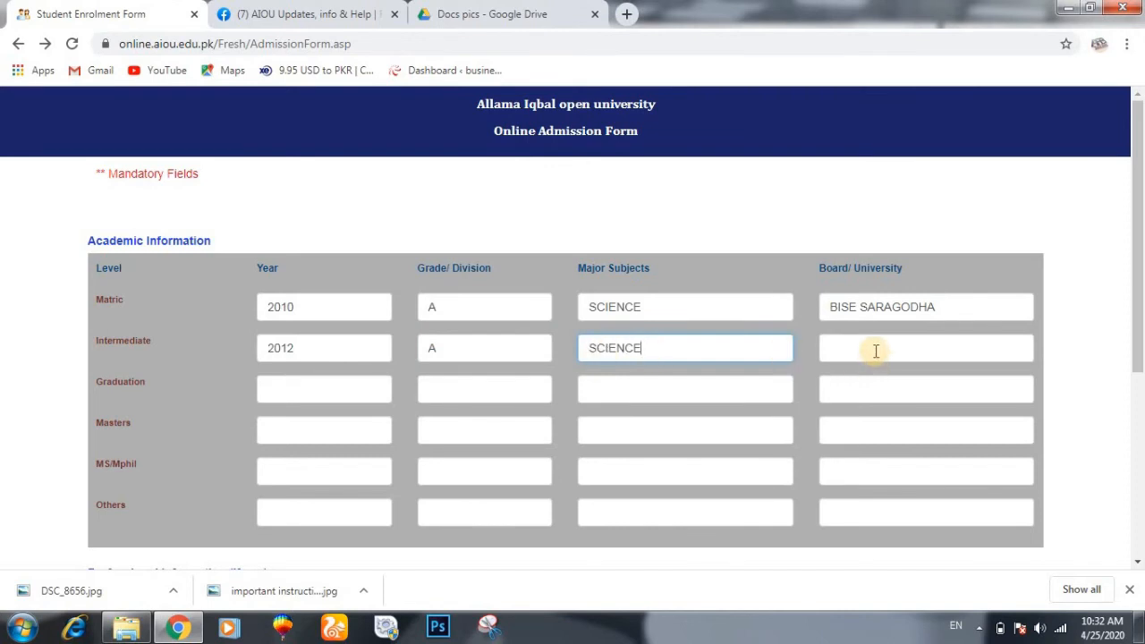
pyautogui.click(876, 351)
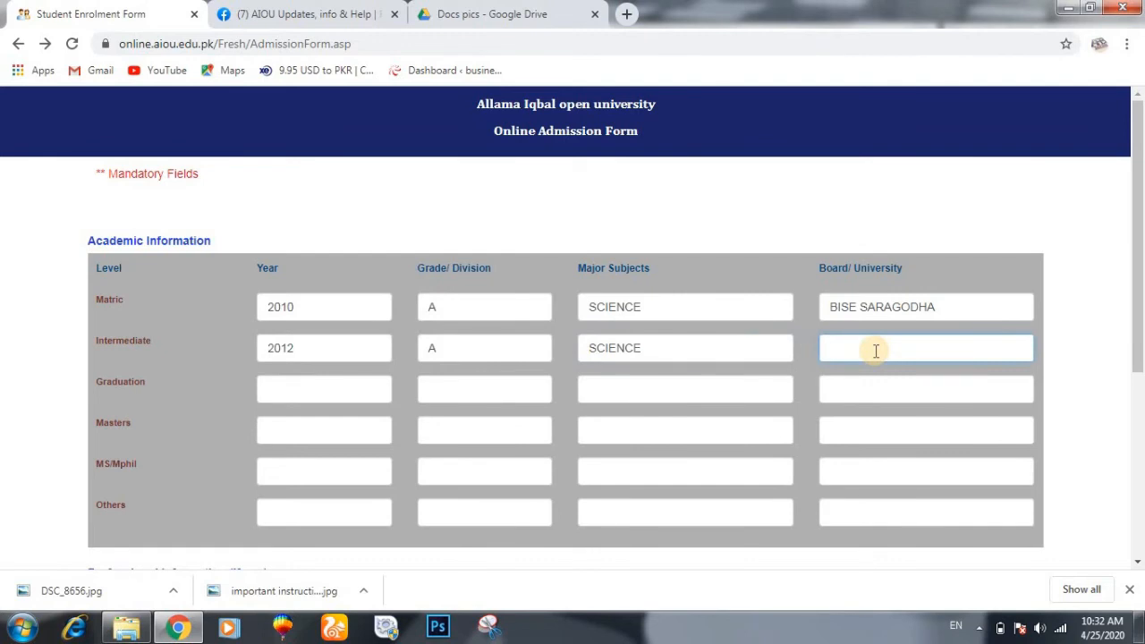
pyautogui.write('BISE SARGODHA')
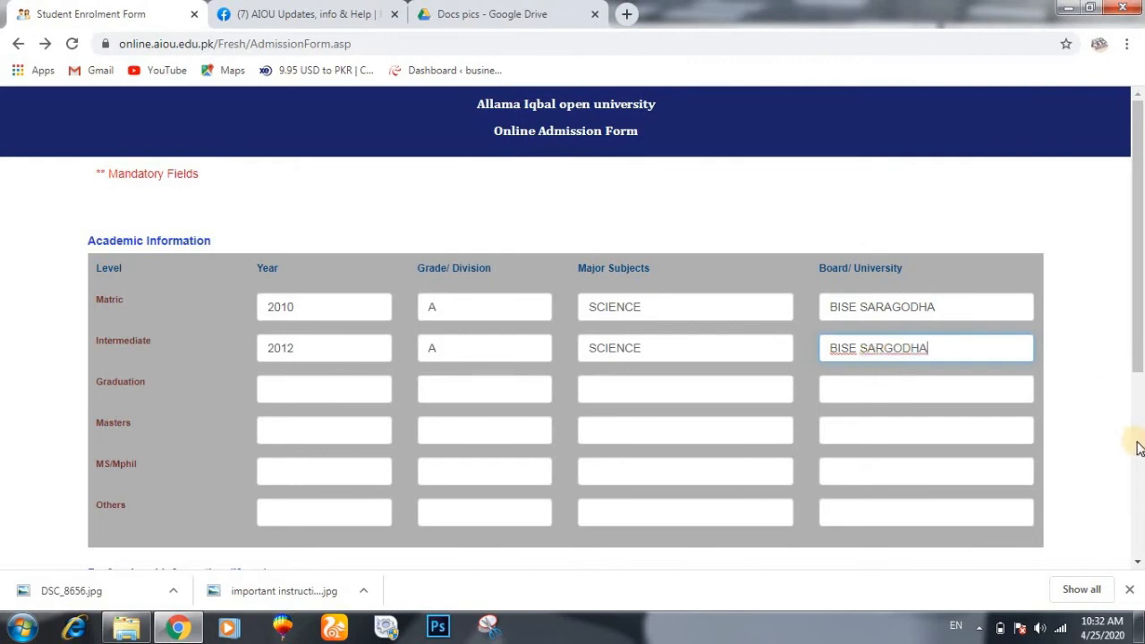
pyautogui.click(1138, 563)
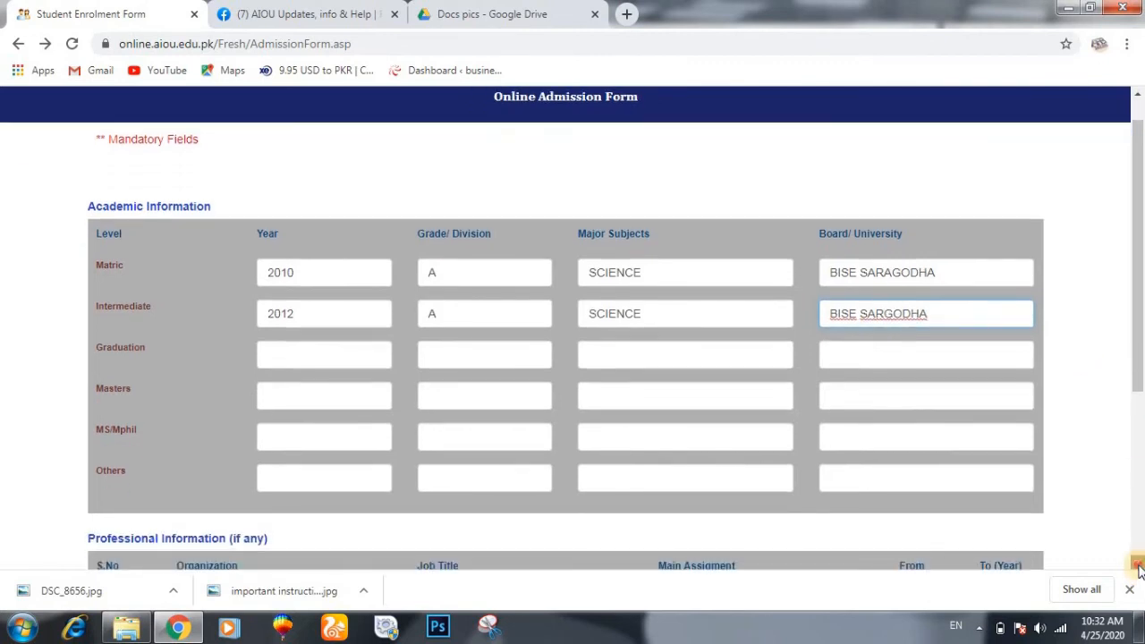
pyautogui.click(1137, 565)
pyautogui.click(1138, 565)
pyautogui.click(1138, 566)
pyautogui.click(1138, 565)
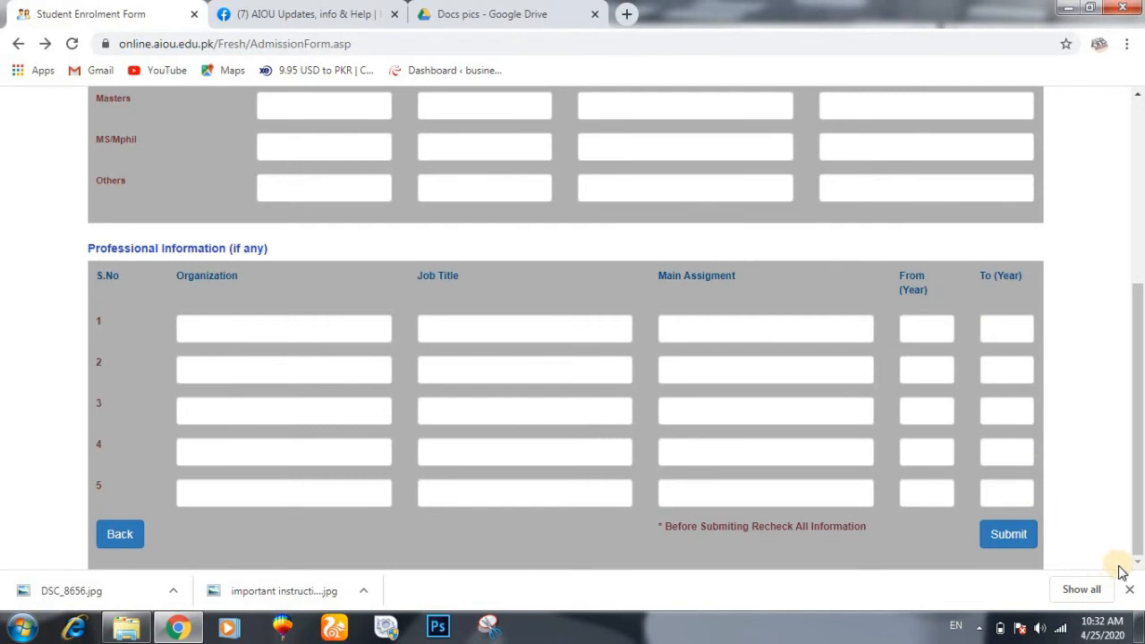
# - Submit the admission form so the printable Student Enrolment Print page appears with its print dialog
pyautogui.click(1017, 535)
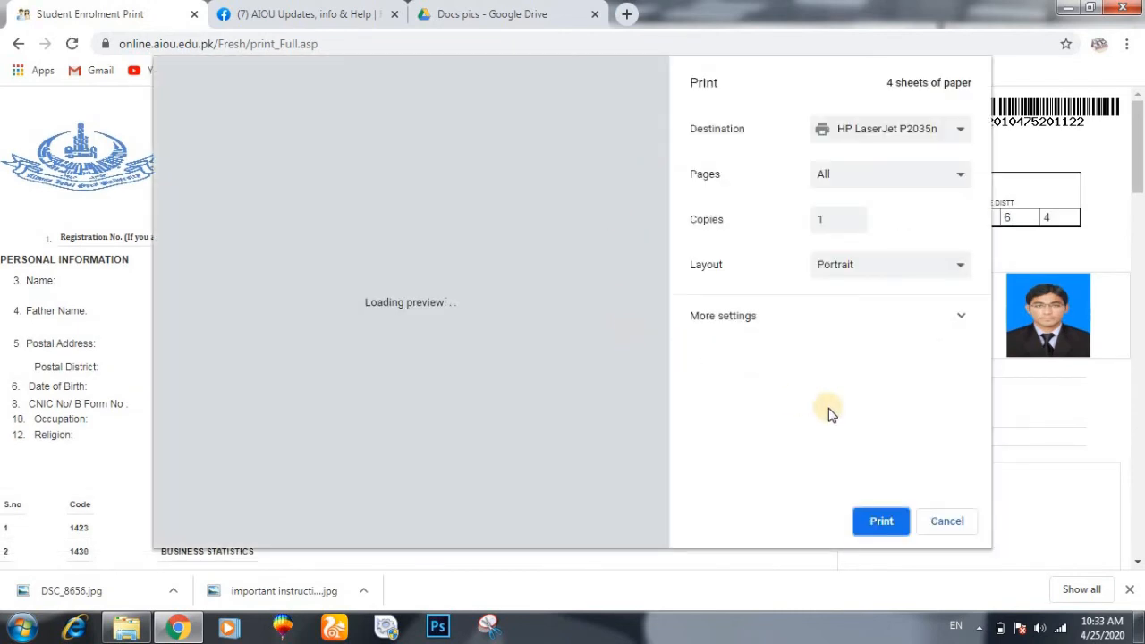
# - Print all four admission-form sheets on the HP LaserJet P2035n, then go back
pyautogui.click(876, 522)
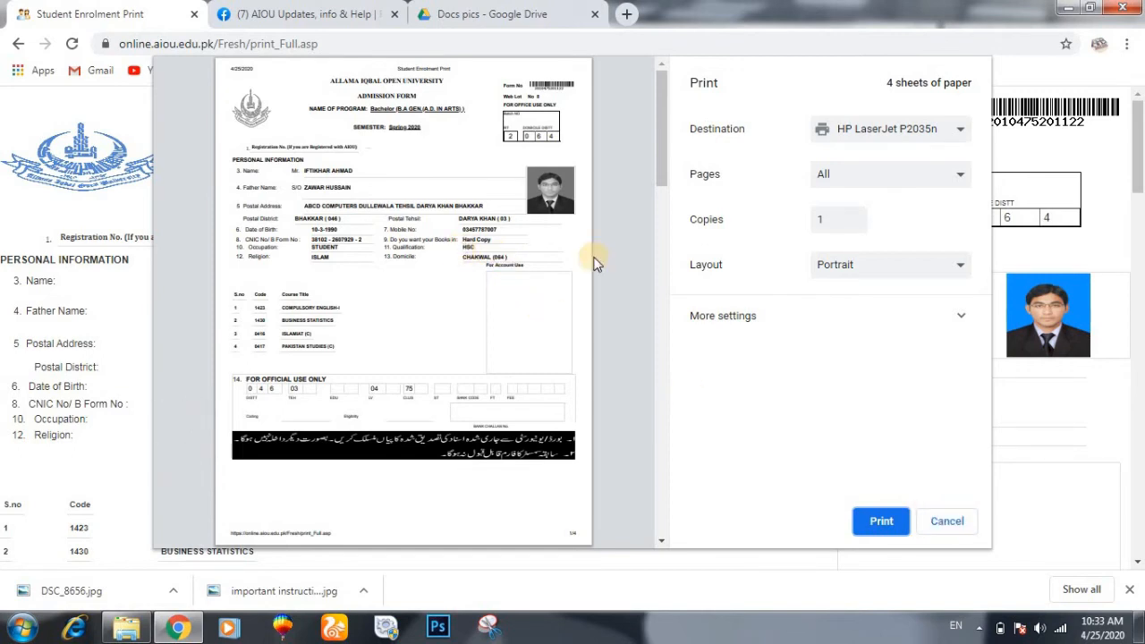
pyautogui.click(659, 541)
pyautogui.click(659, 543)
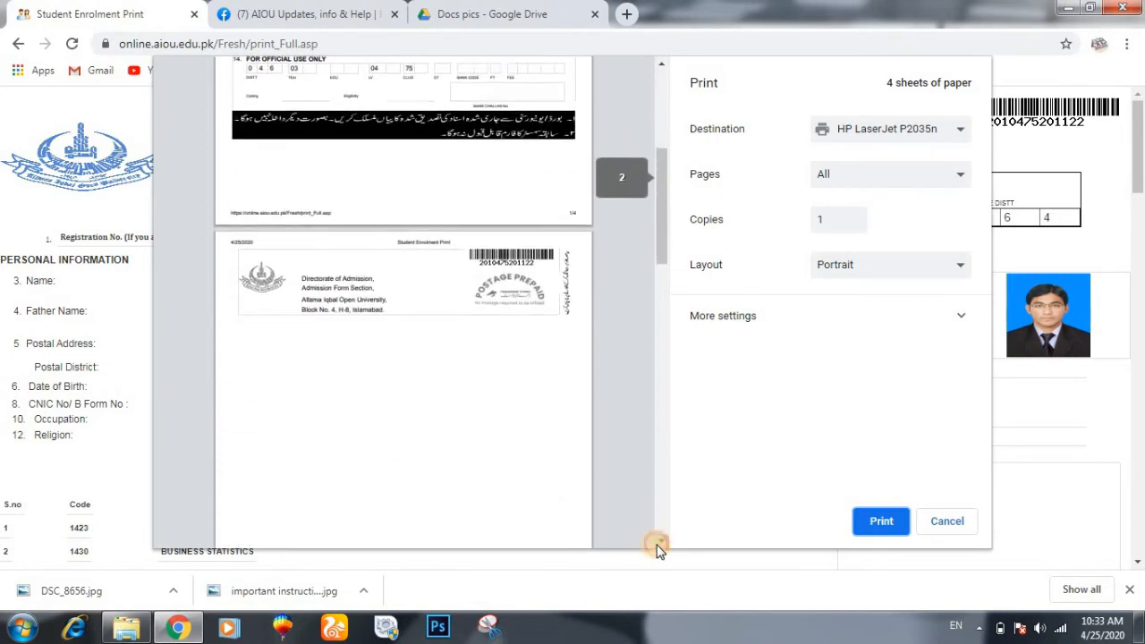
pyautogui.click(880, 521)
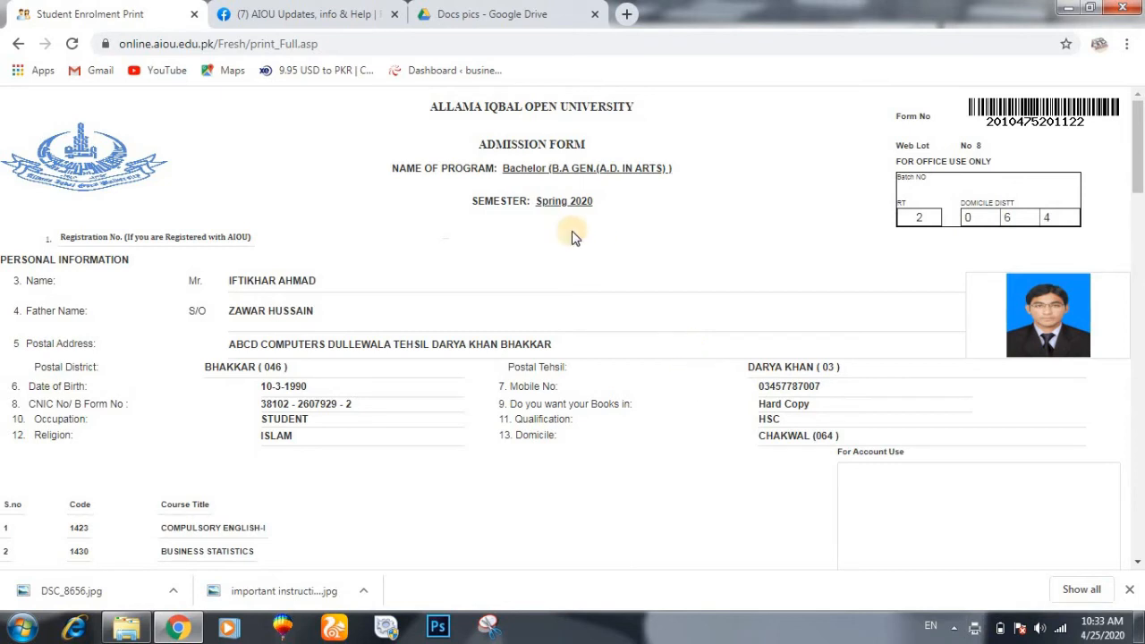
pyautogui.click(18, 44)
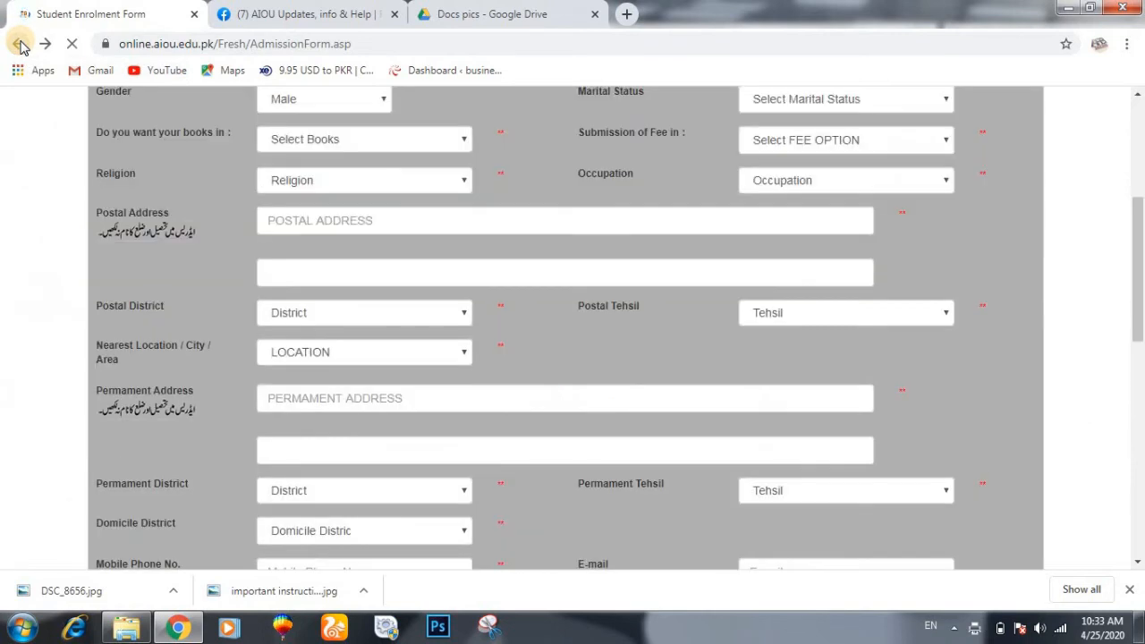
# - Look up the applicant's CNIC number to show the submitted B.A GEN form dated 25-4-2020
pyautogui.click(18, 44)
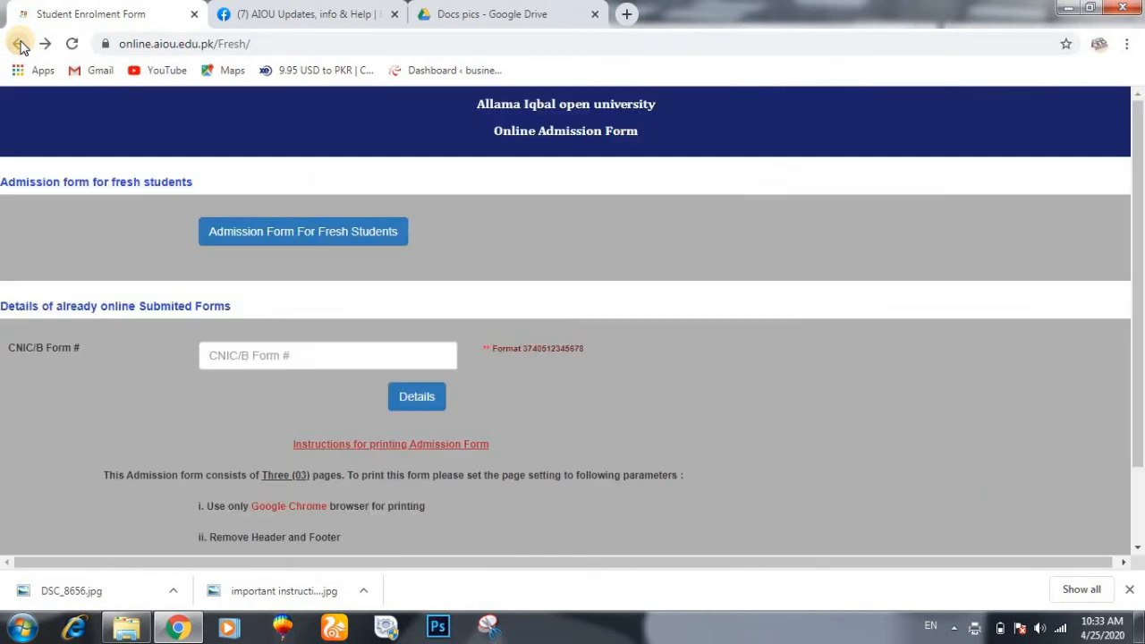
pyautogui.click(267, 356)
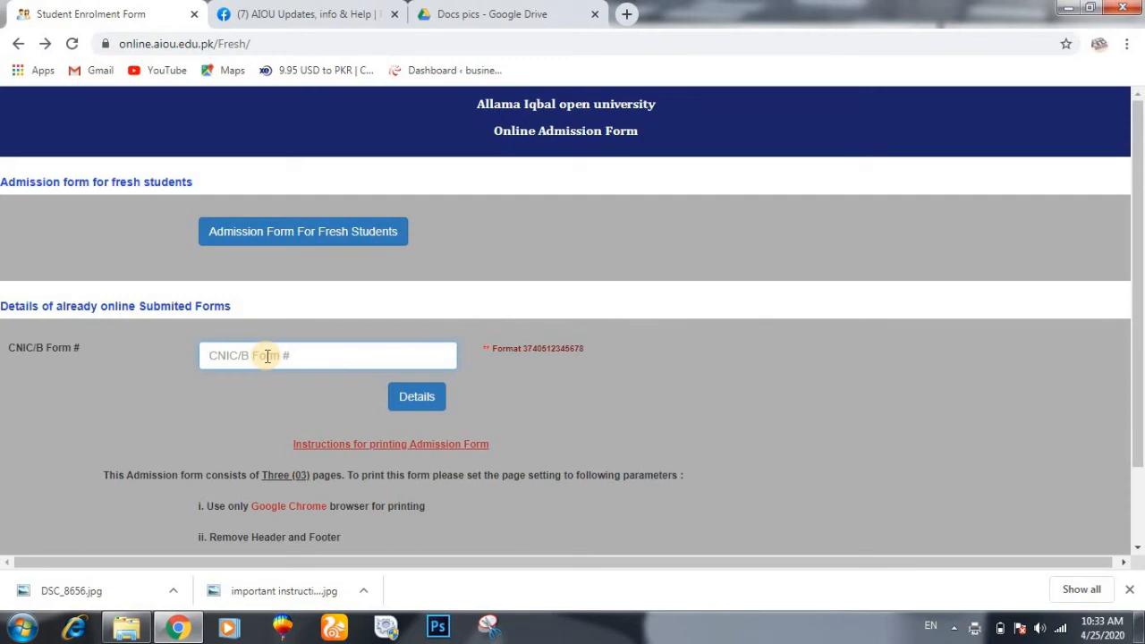
pyautogui.click(417, 397)
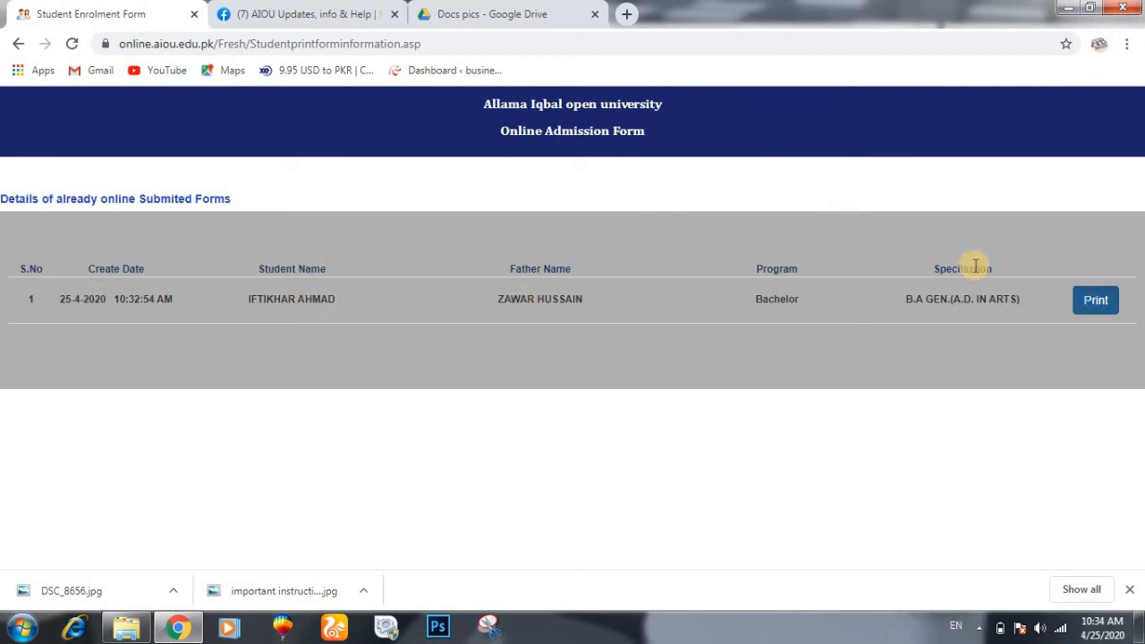
# - Open the Spring 2020 B.A GEN printable form twice, cancelling the print dialog each time
pyautogui.click(1096, 302)
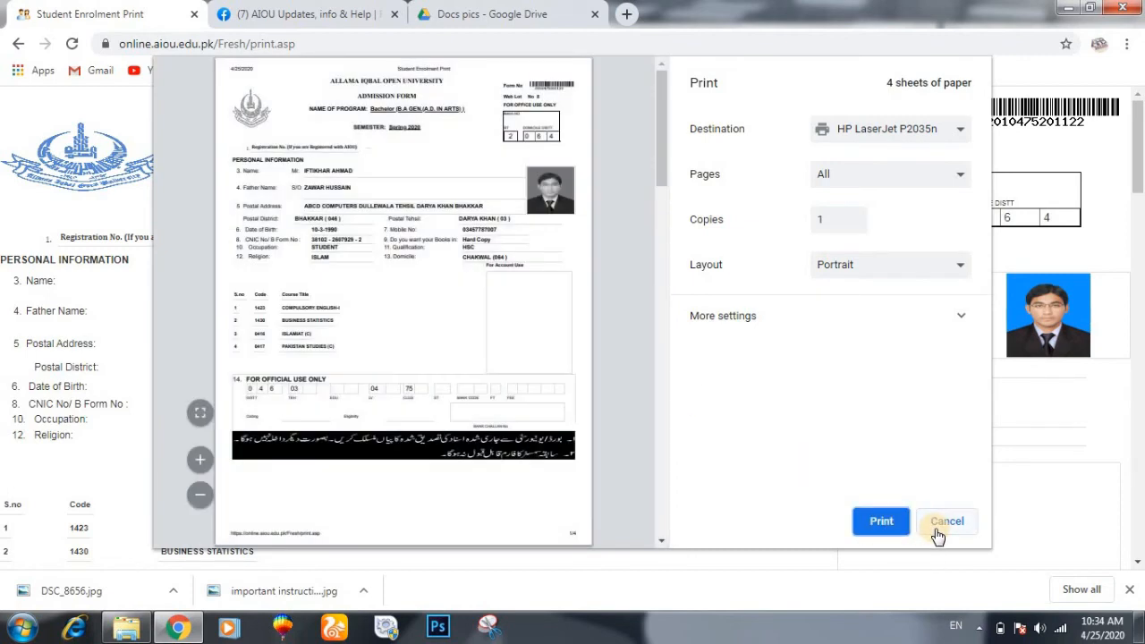
pyautogui.click(937, 531)
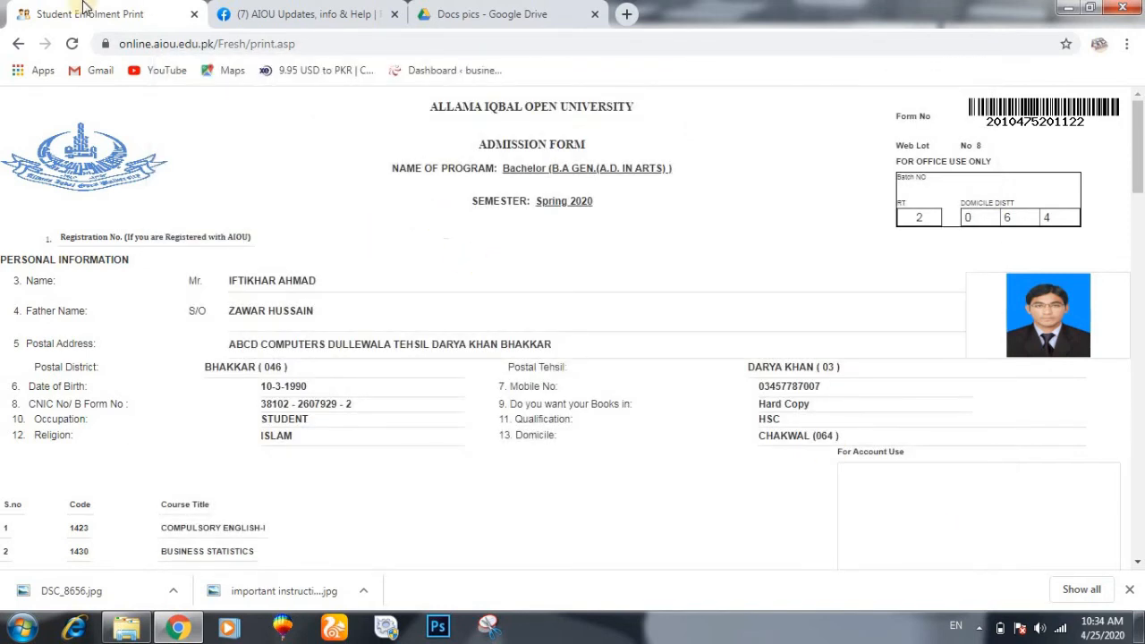
pyautogui.click(20, 47)
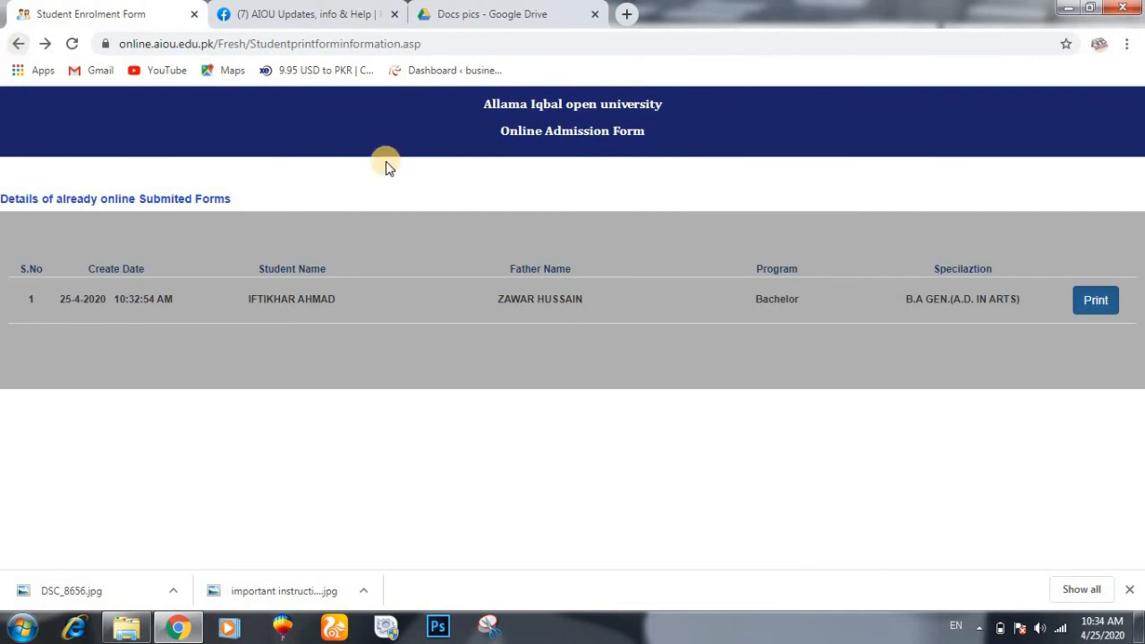
pyautogui.click(1093, 301)
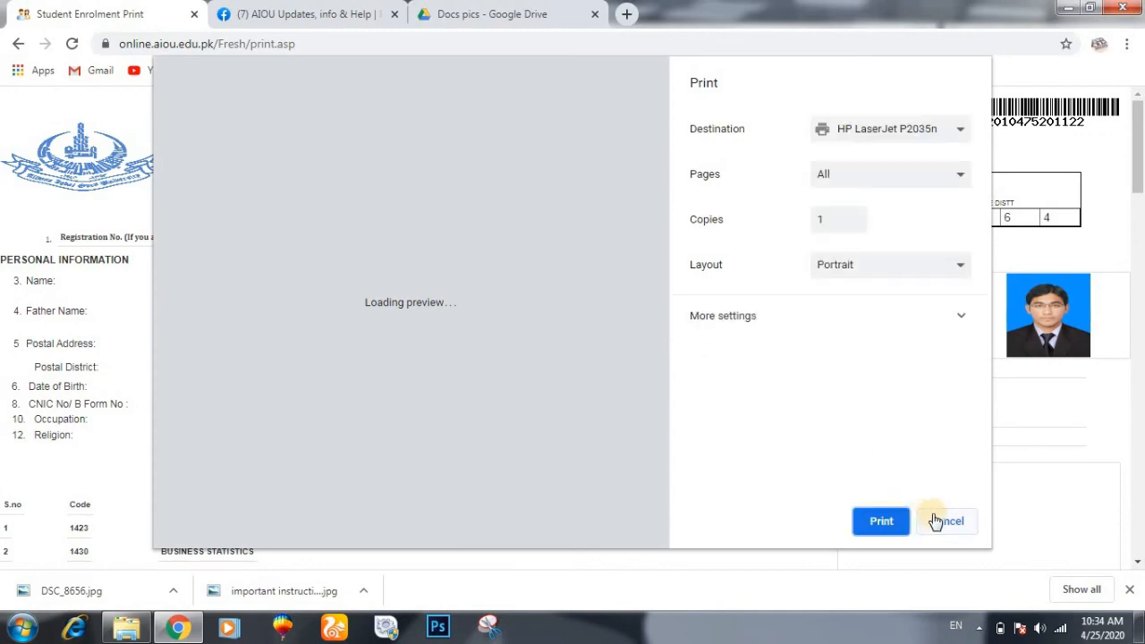
pyautogui.click(939, 520)
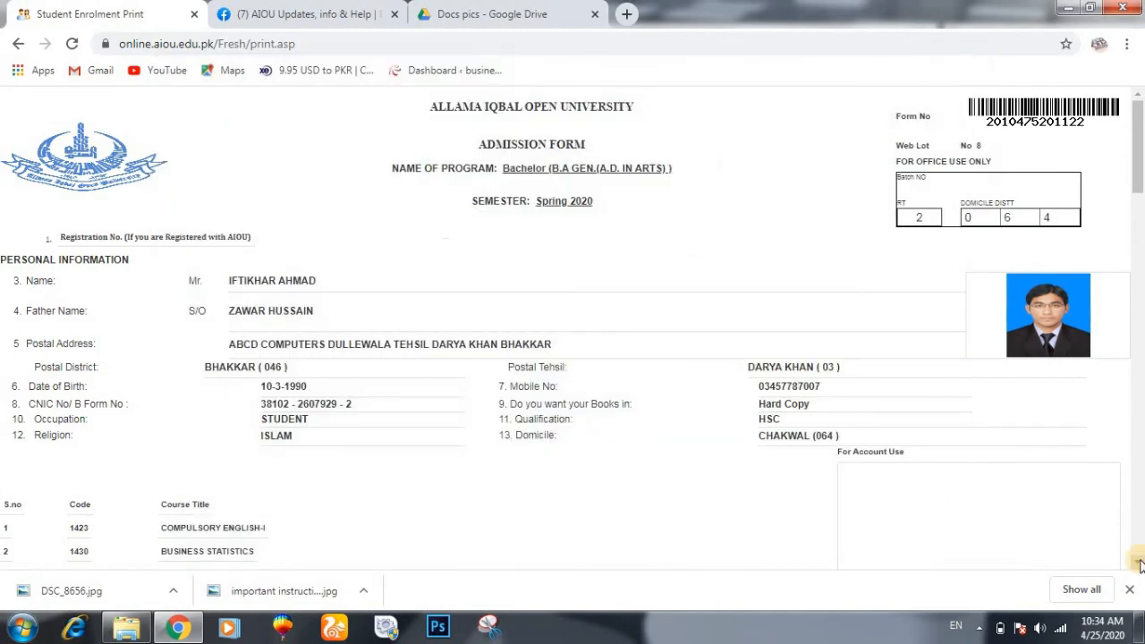
pyautogui.moveTo(1141, 160); pyautogui.dragTo(1141, 368)
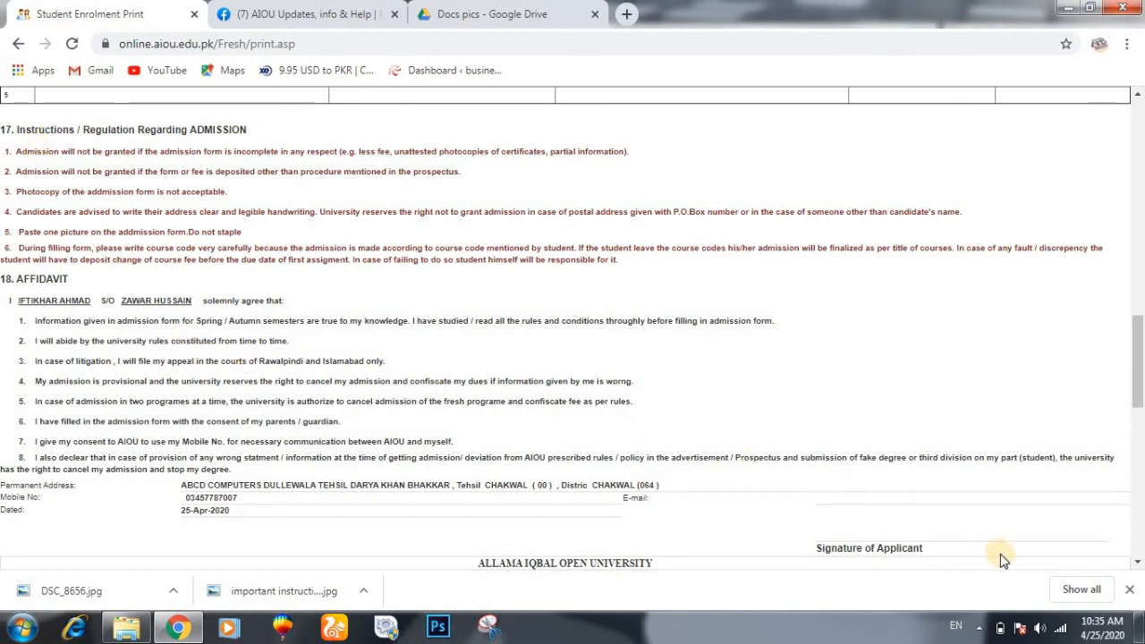
pyautogui.moveTo(1137, 562); pyautogui.dragTo(1138, 562)
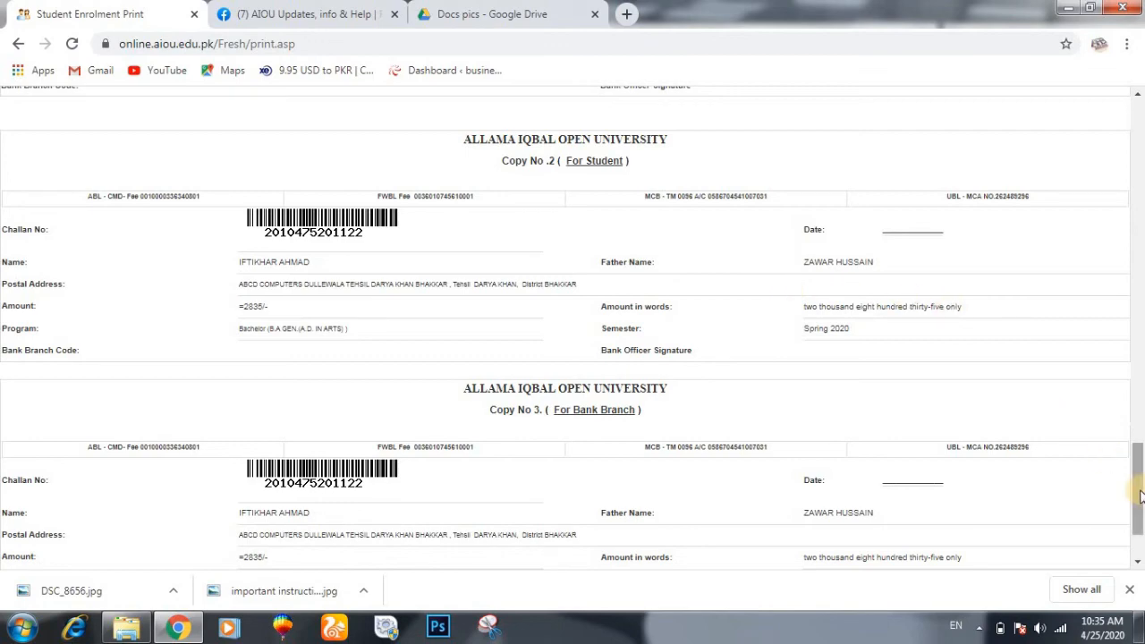
pyautogui.moveTo(1140, 494); pyautogui.dragTo(1117, 380)
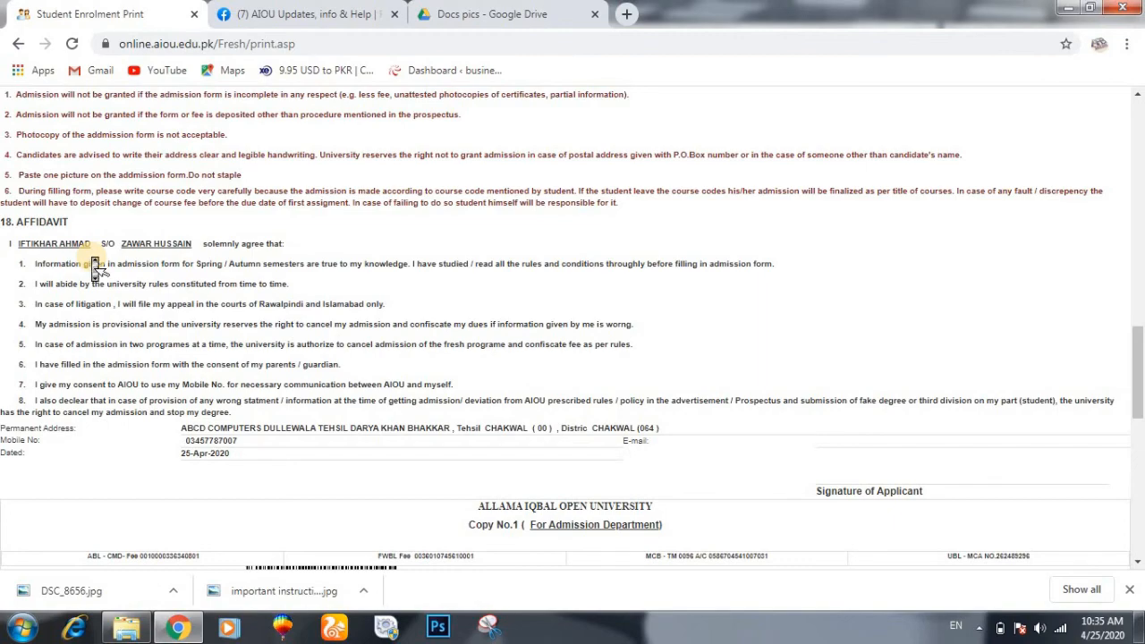
pyautogui.scroll(10, 94, 264)
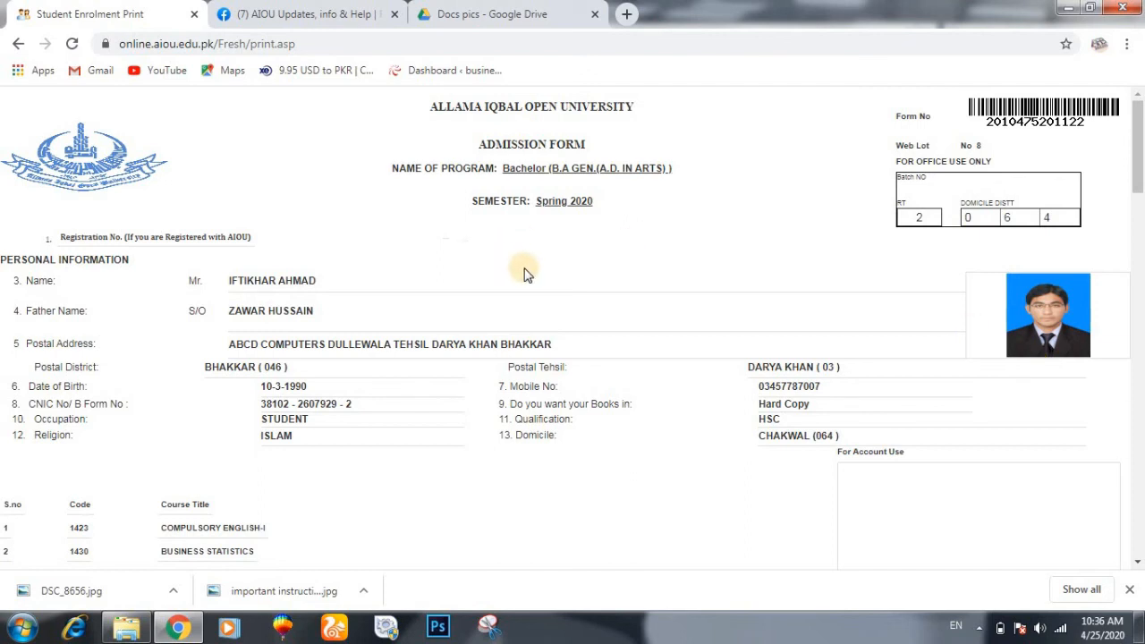
# - Go back twice from print.asp to the /Fresh/ admission start page
pyautogui.click(17, 45)
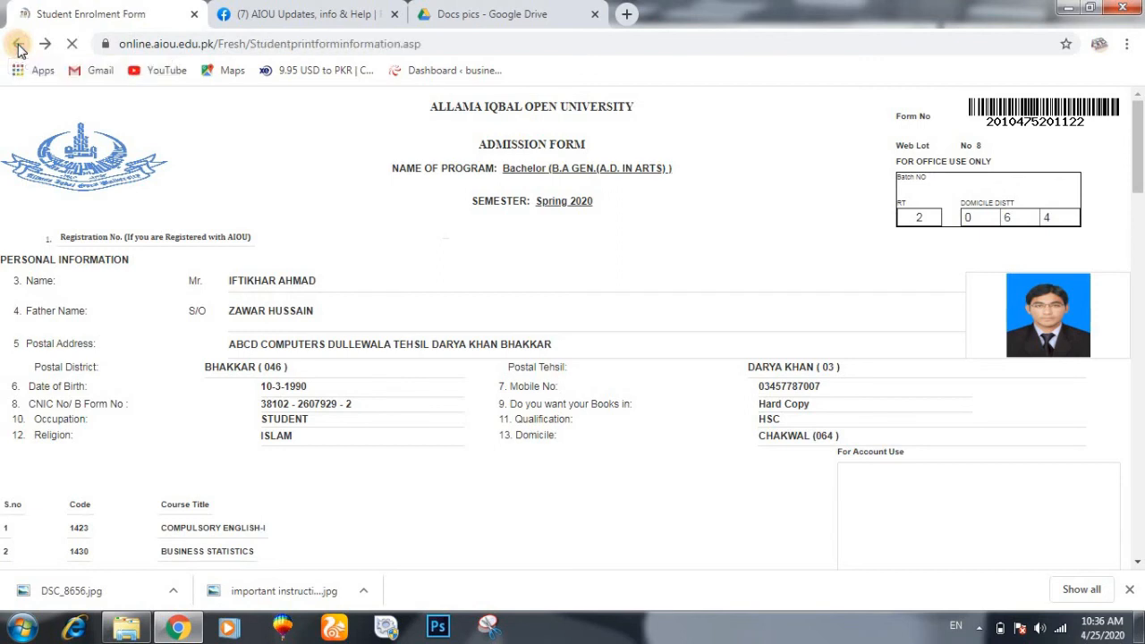
pyautogui.click(17, 44)
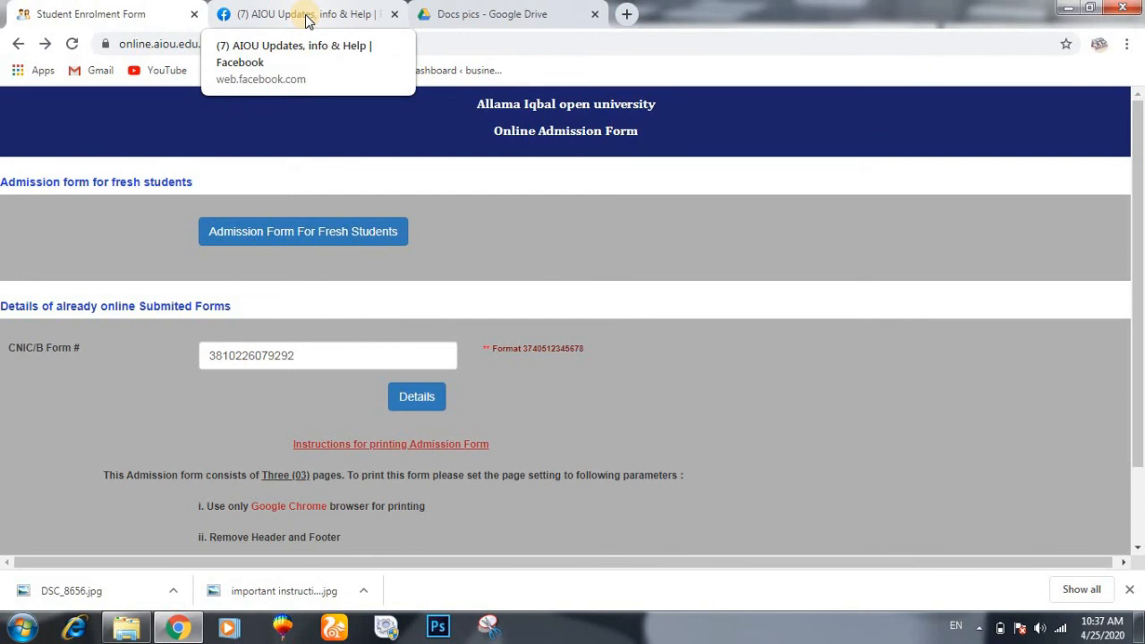
# - Browse the AIOU Updates, info & Help page's posts, then return to its Admission Schedule cover
pyautogui.click(307, 20)
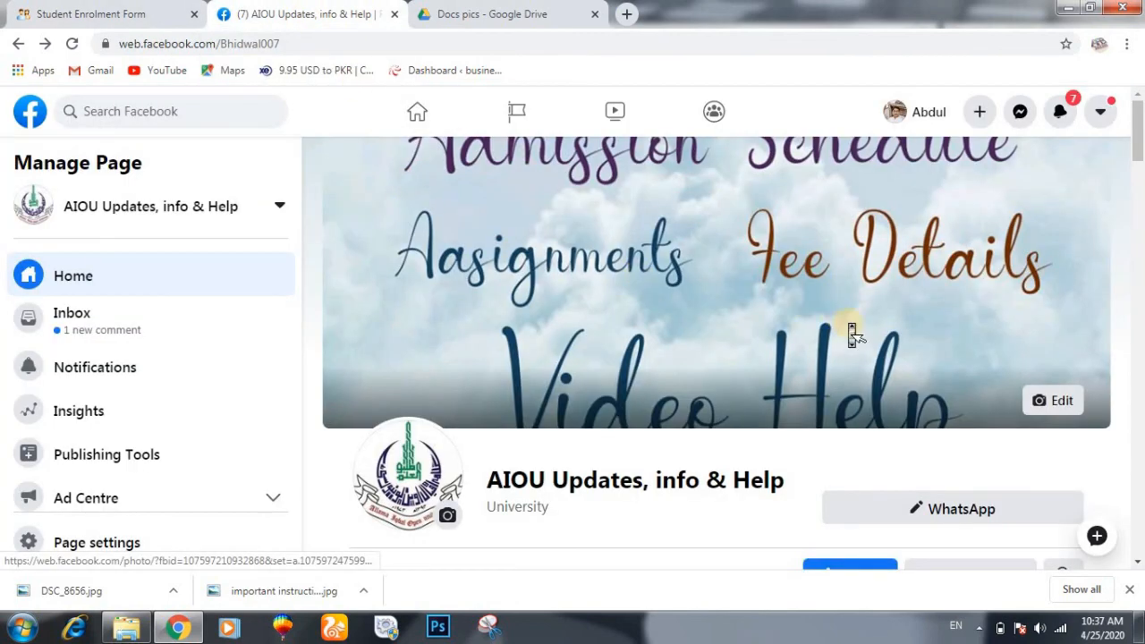
pyautogui.scroll(-4, 851, 331)
pyautogui.scroll(-3, 852, 333)
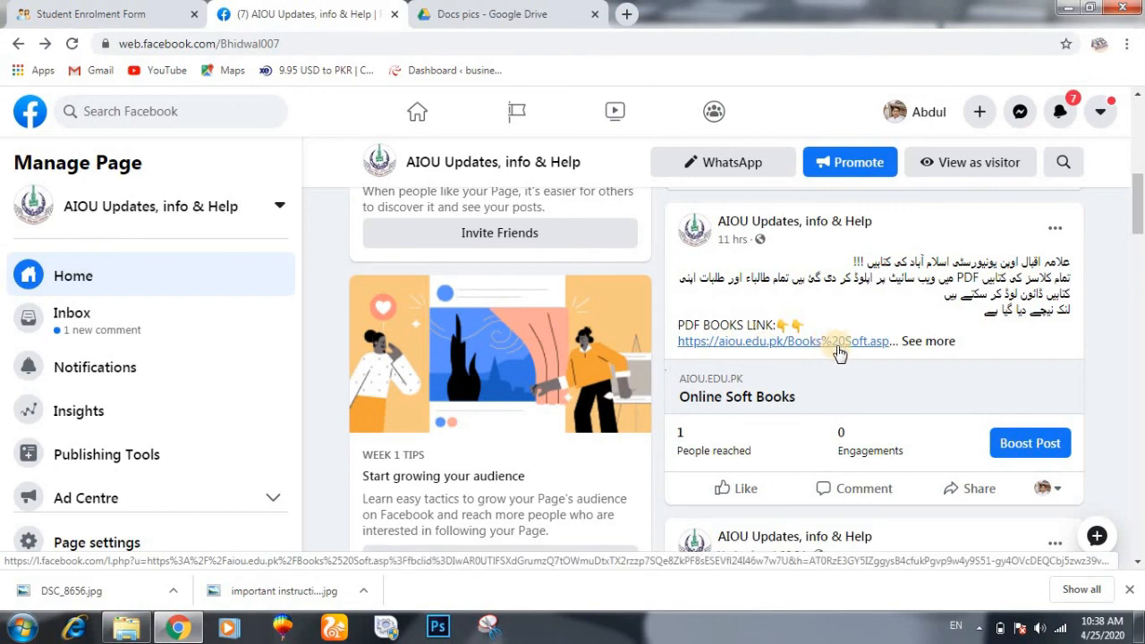
pyautogui.scroll(-3, 839, 354)
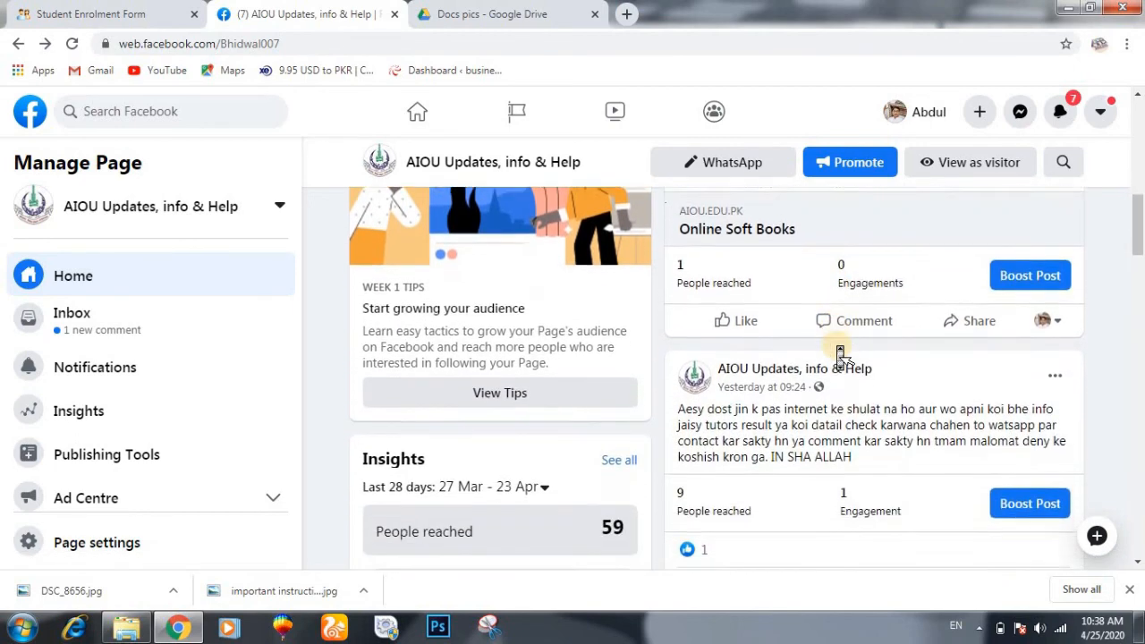
pyautogui.scroll(-5, 839, 353)
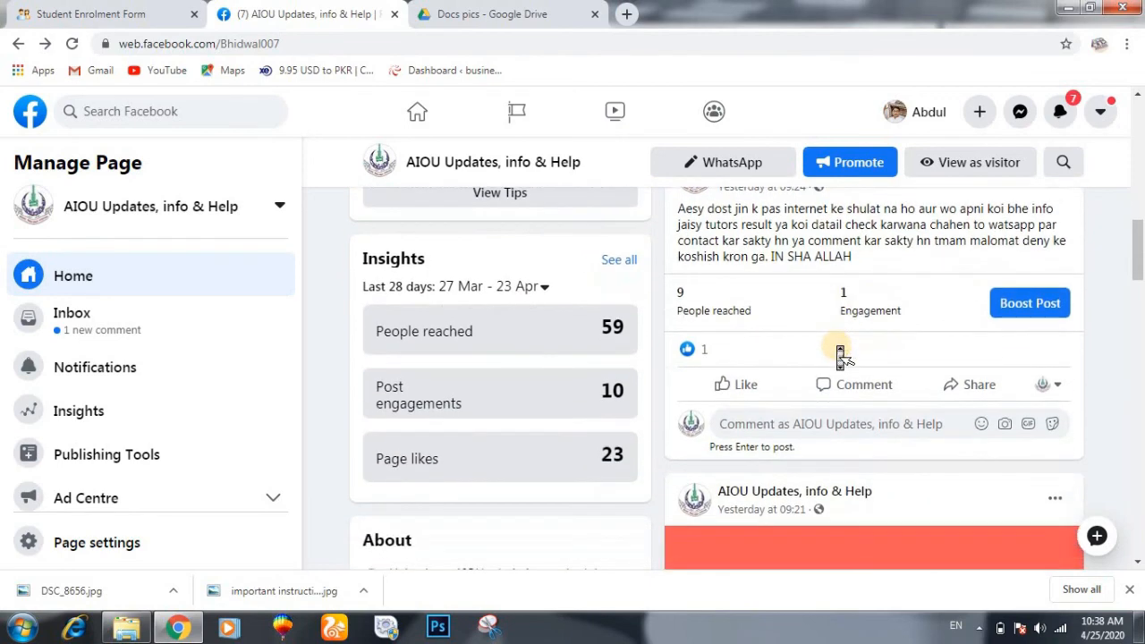
pyautogui.scroll(-5, 841, 356)
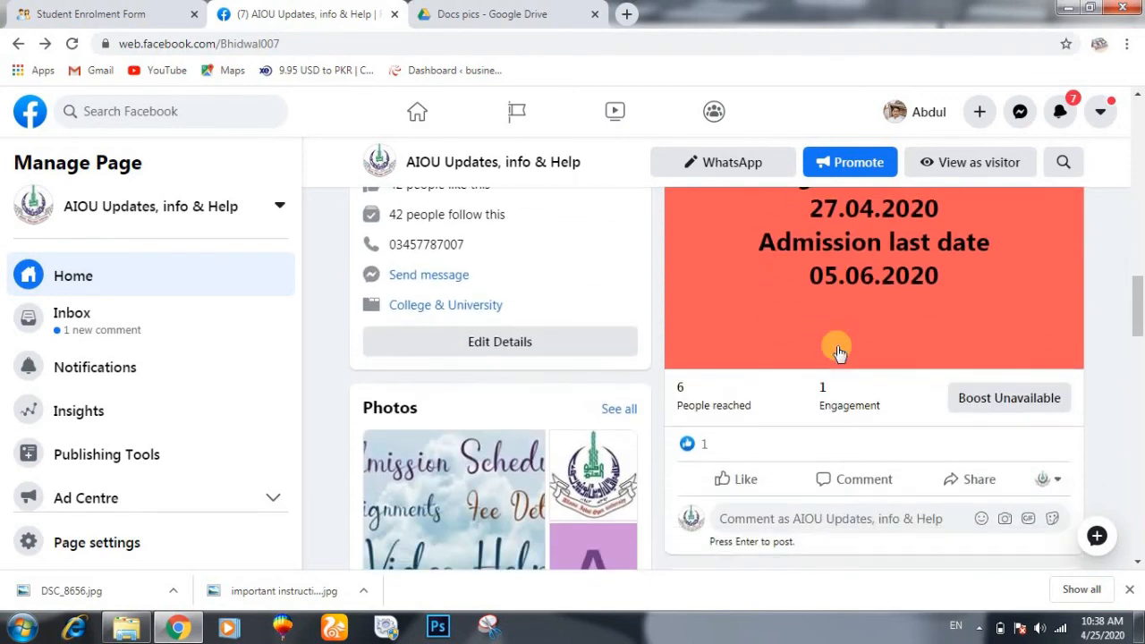
pyautogui.scroll(-6, 839, 353)
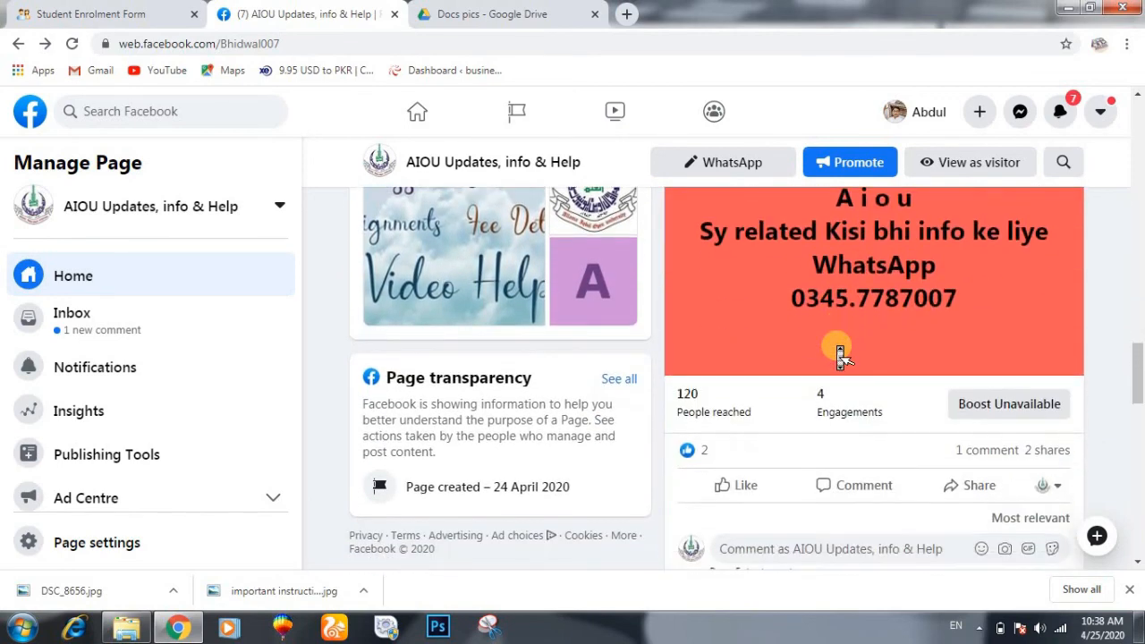
pyautogui.scroll(-3, 839, 353)
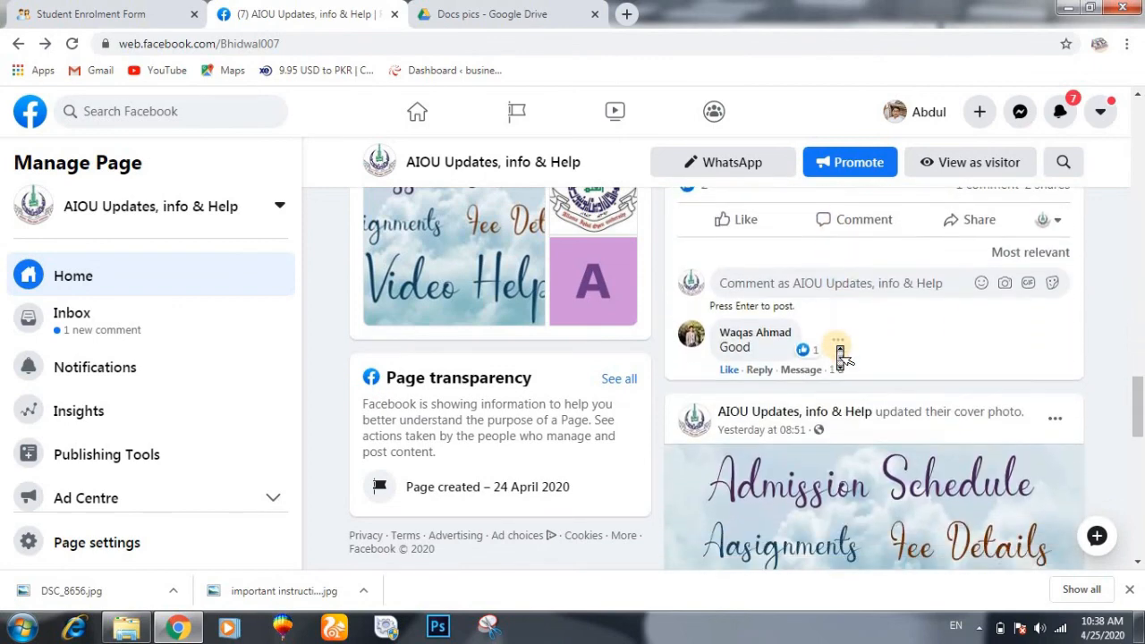
pyautogui.scroll(1, 841, 356)
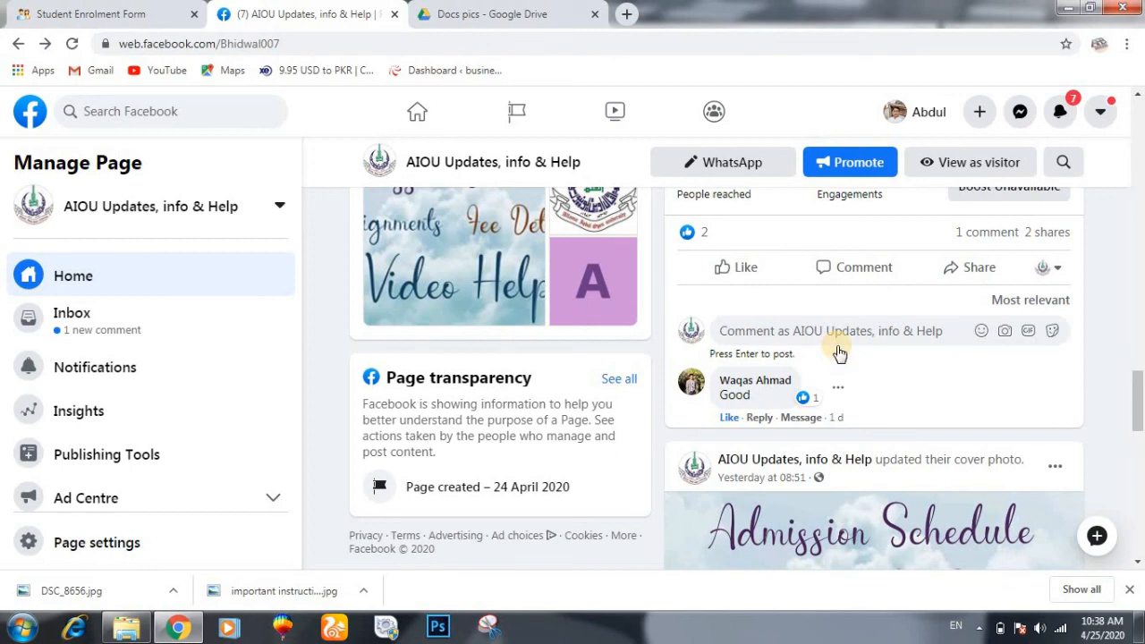
pyautogui.scroll(-2, 839, 353)
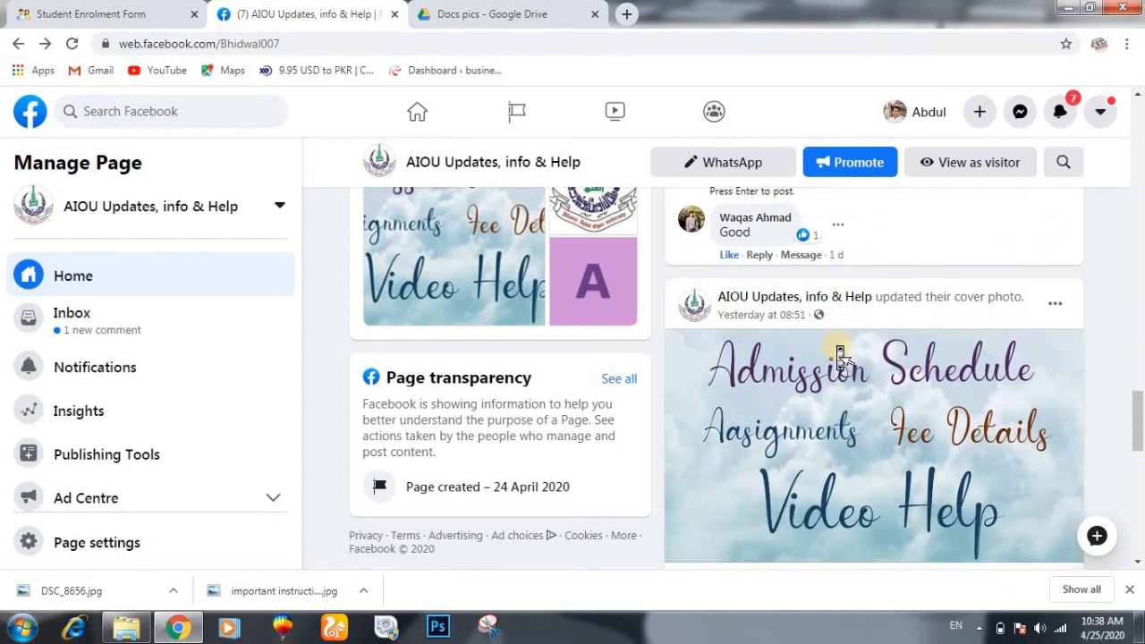
pyautogui.scroll(-1, 839, 353)
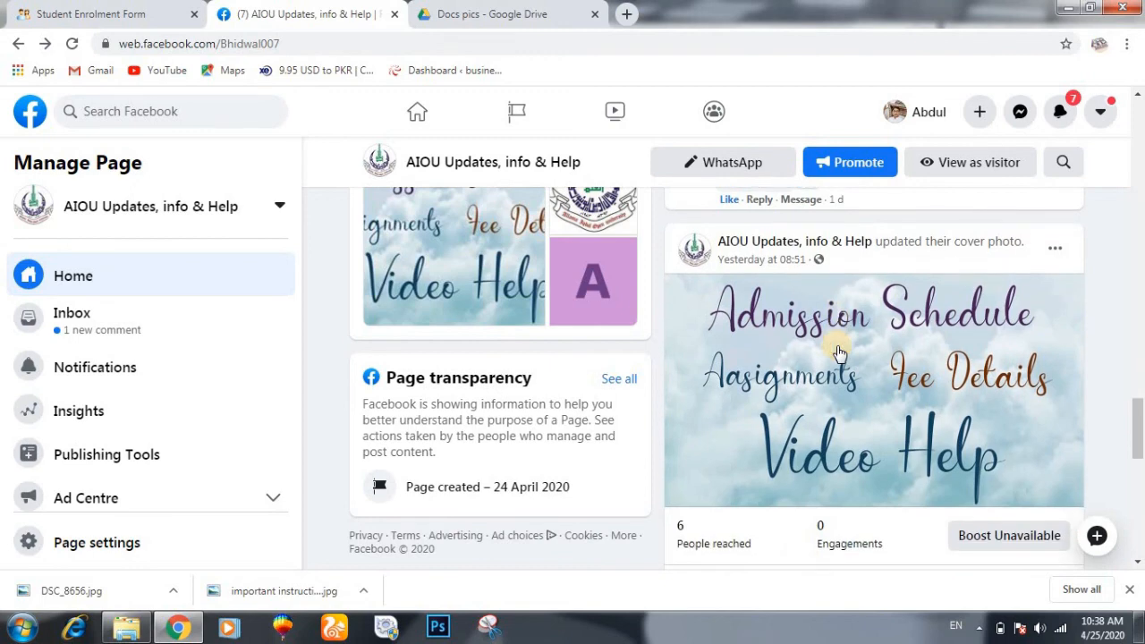
pyautogui.scroll(-2, 839, 354)
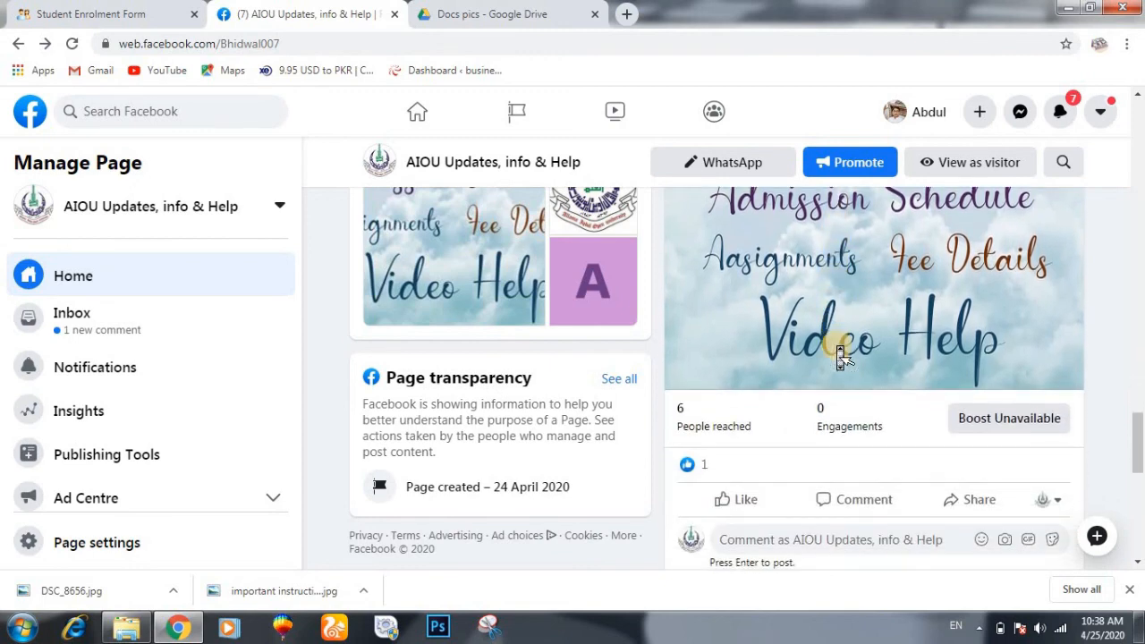
pyautogui.scroll(1, 841, 354)
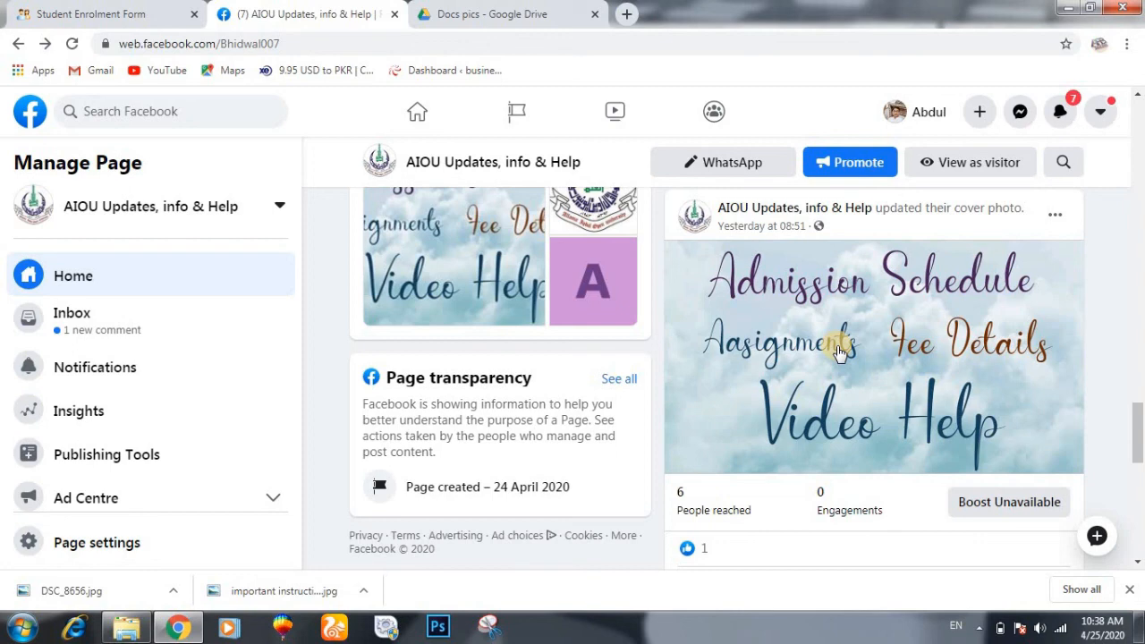
pyautogui.scroll(-3, 839, 351)
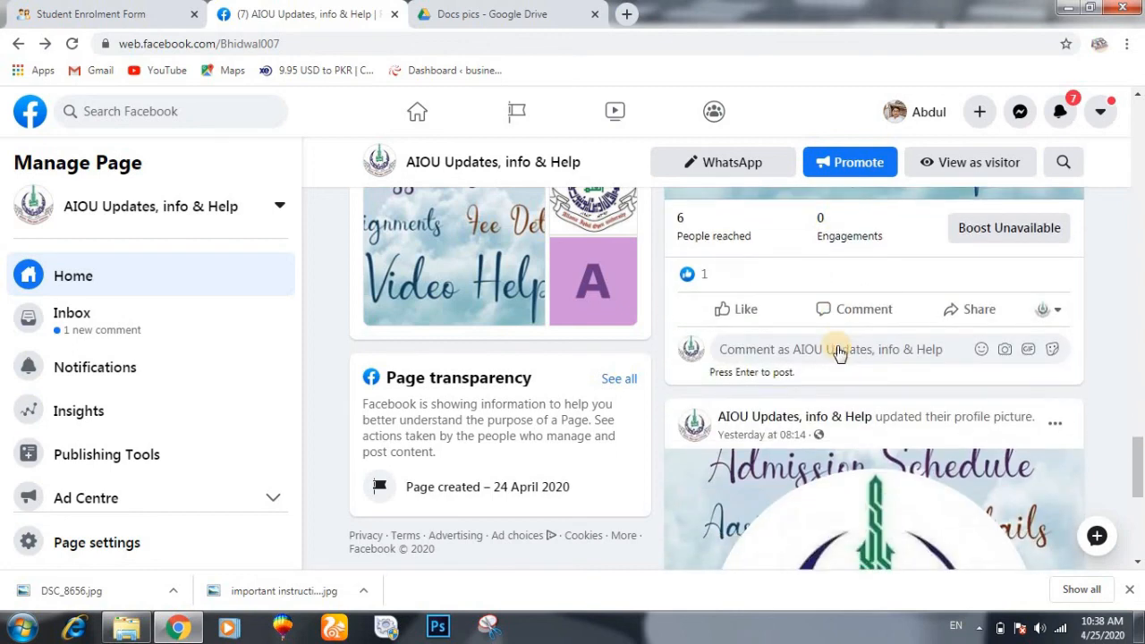
pyautogui.scroll(-1, 841, 356)
pyautogui.scroll(-5, 841, 356)
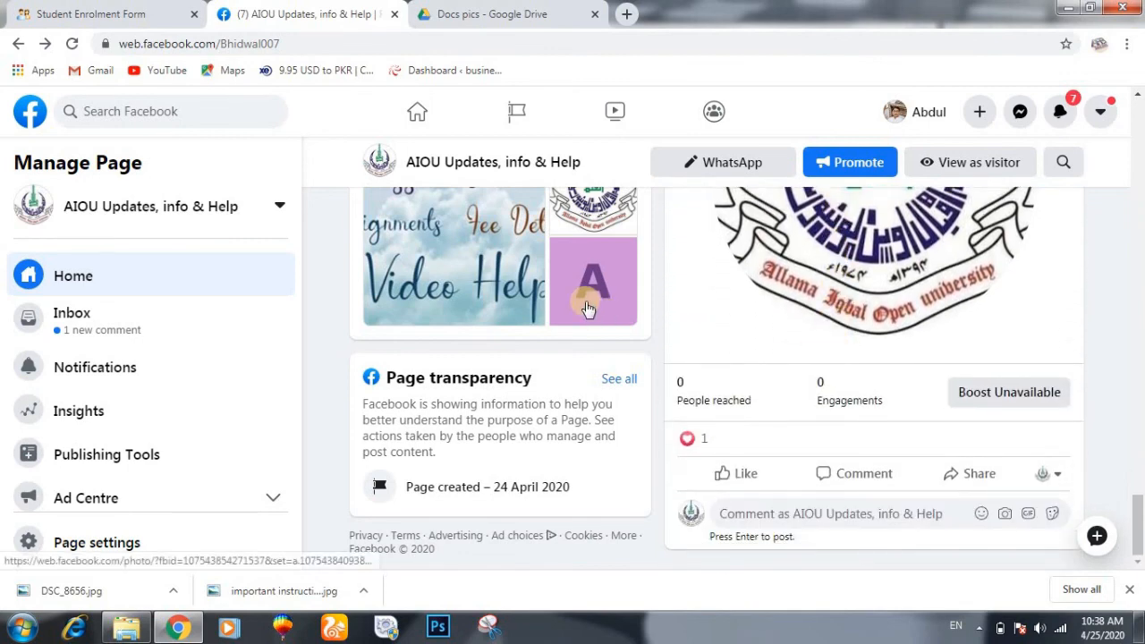
pyautogui.scroll(7, 588, 308)
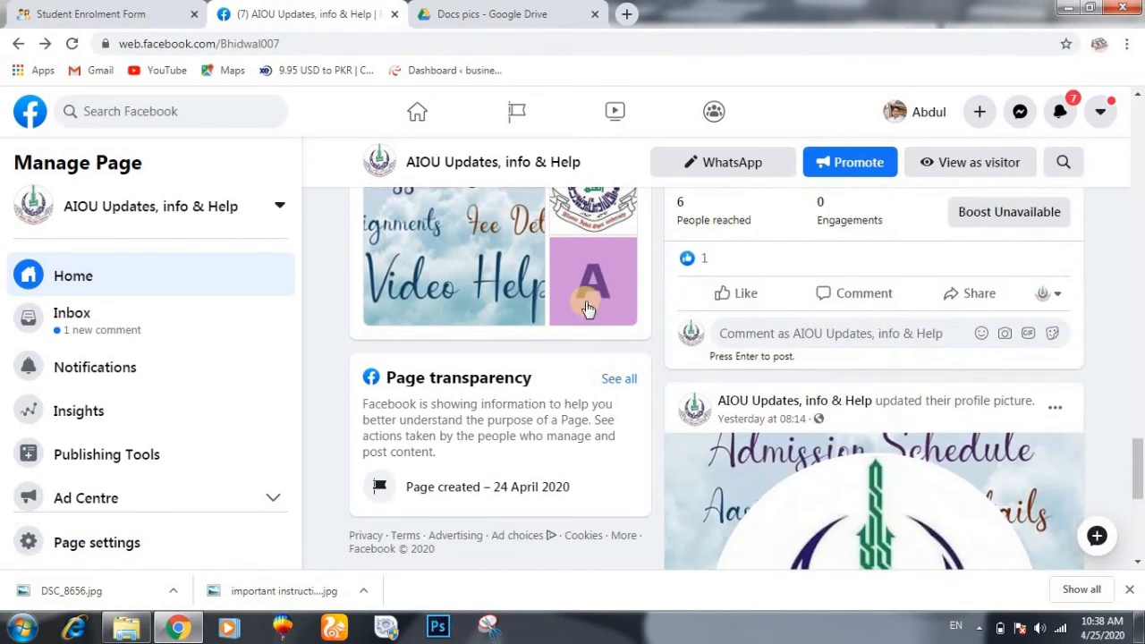
pyautogui.scroll(6, 588, 308)
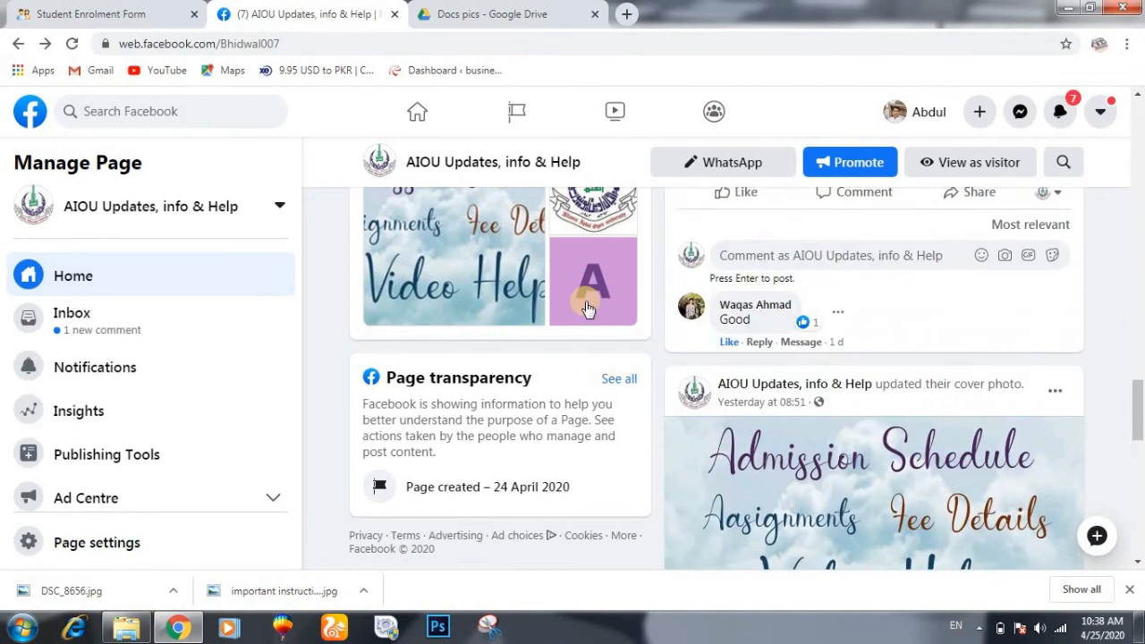
pyautogui.scroll(6, 588, 308)
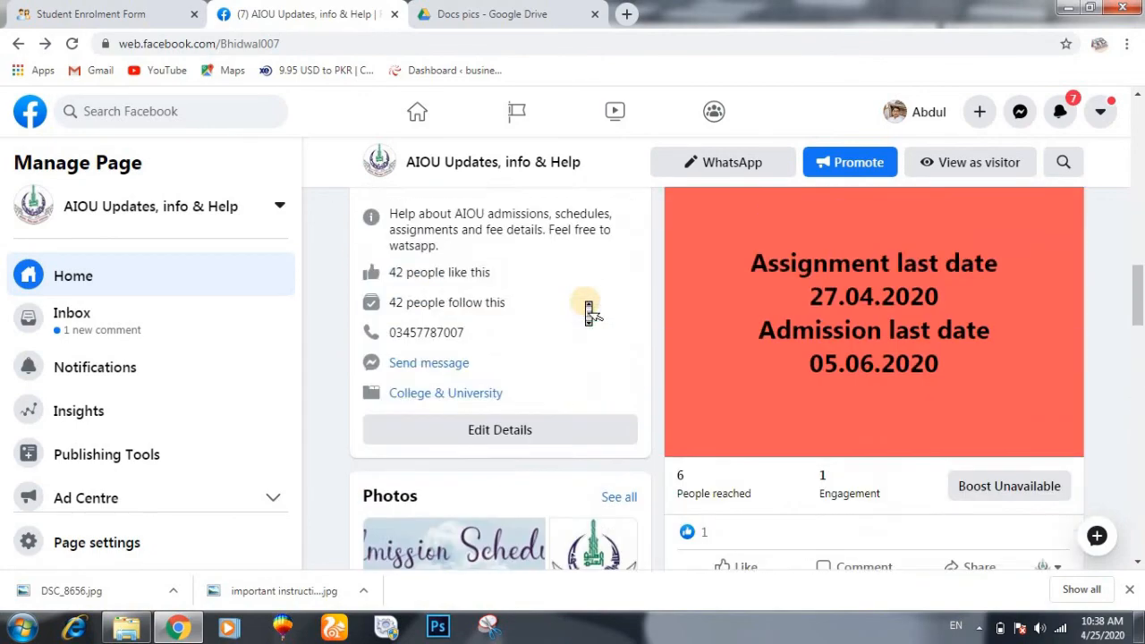
pyautogui.scroll(10, 588, 308)
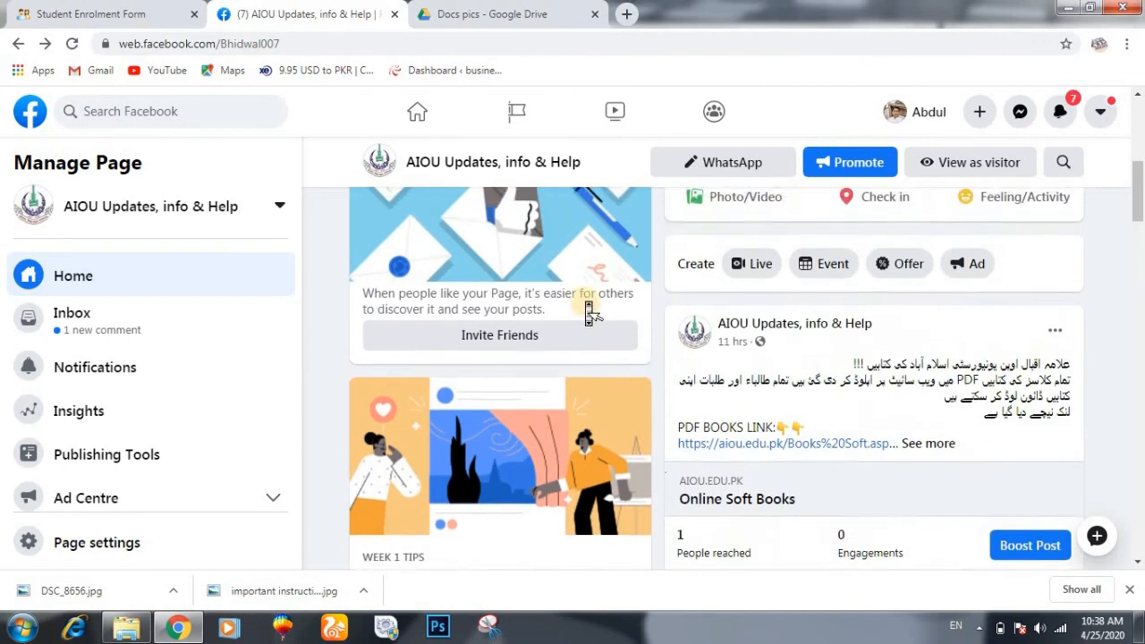
pyautogui.scroll(1, 587, 308)
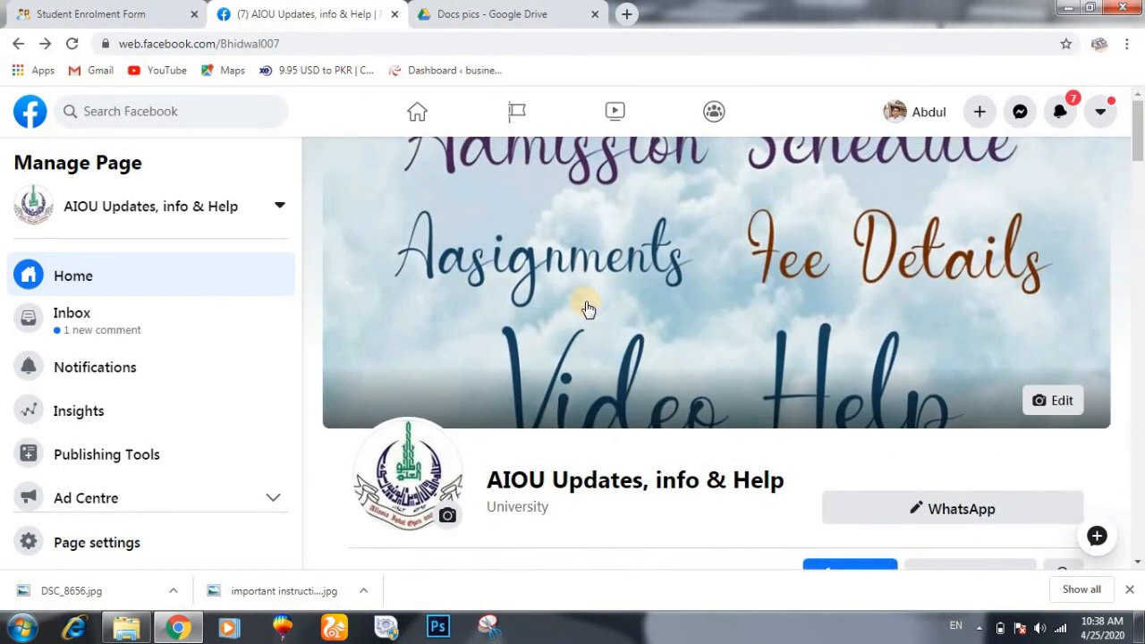